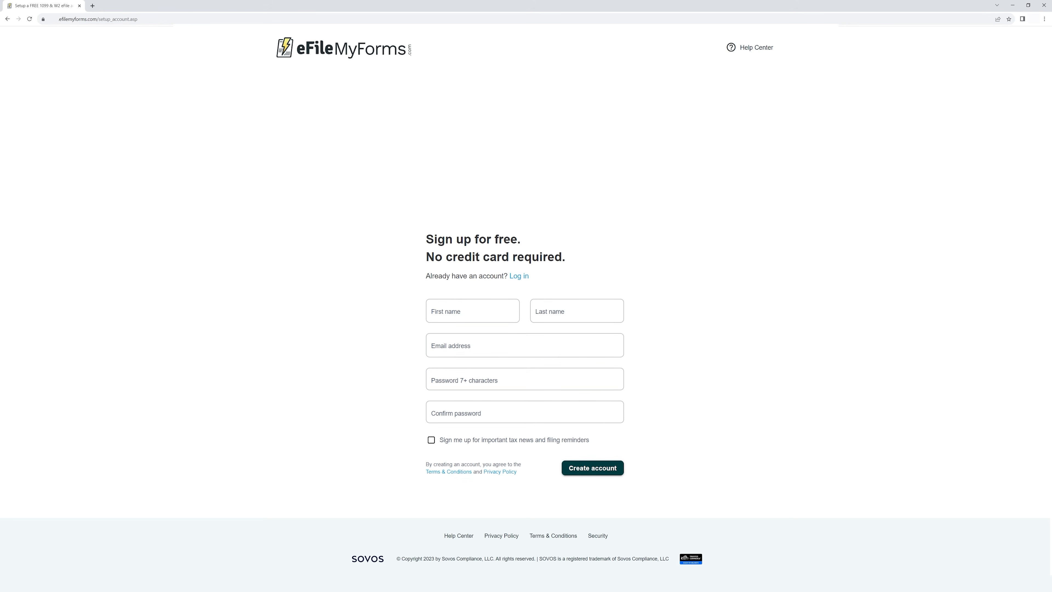
Enter the account holder's first name, last name and e-mail address
left_click(462, 312)
type("Edwin")
key("Tab")
type("Demo")
key("Tab")
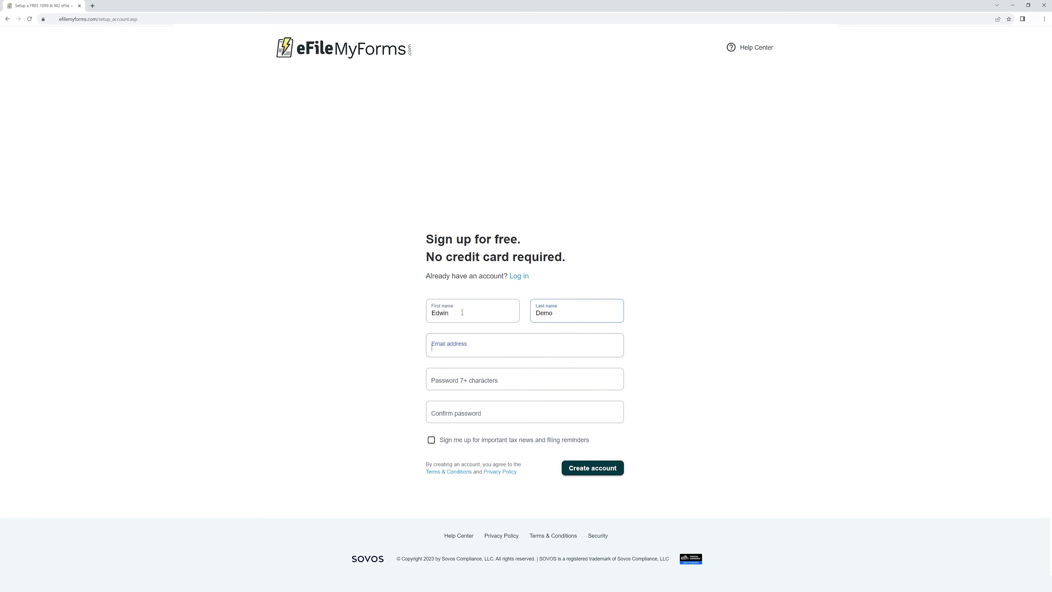
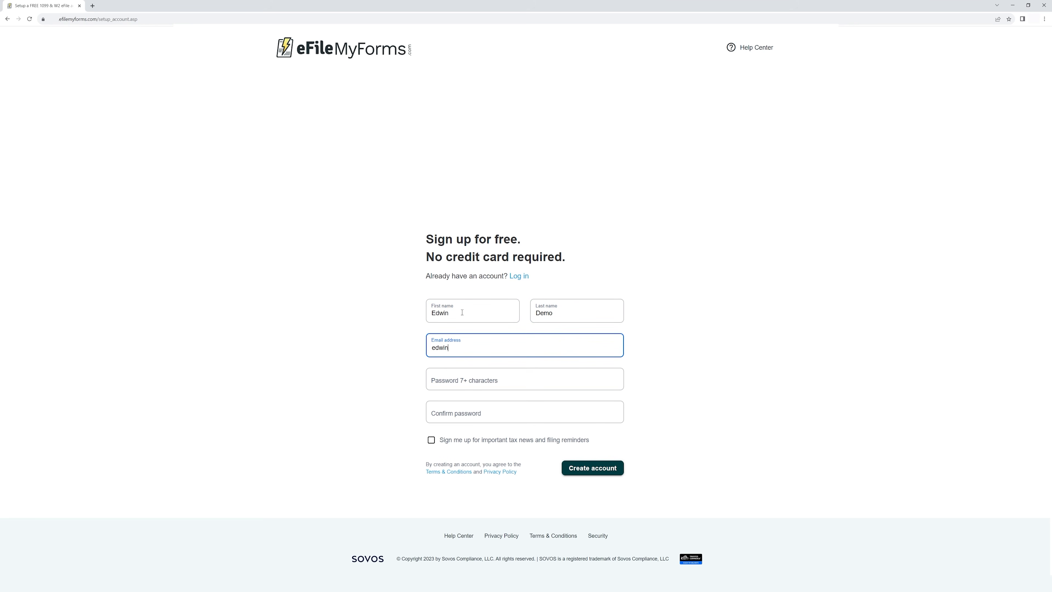
key("Tab")
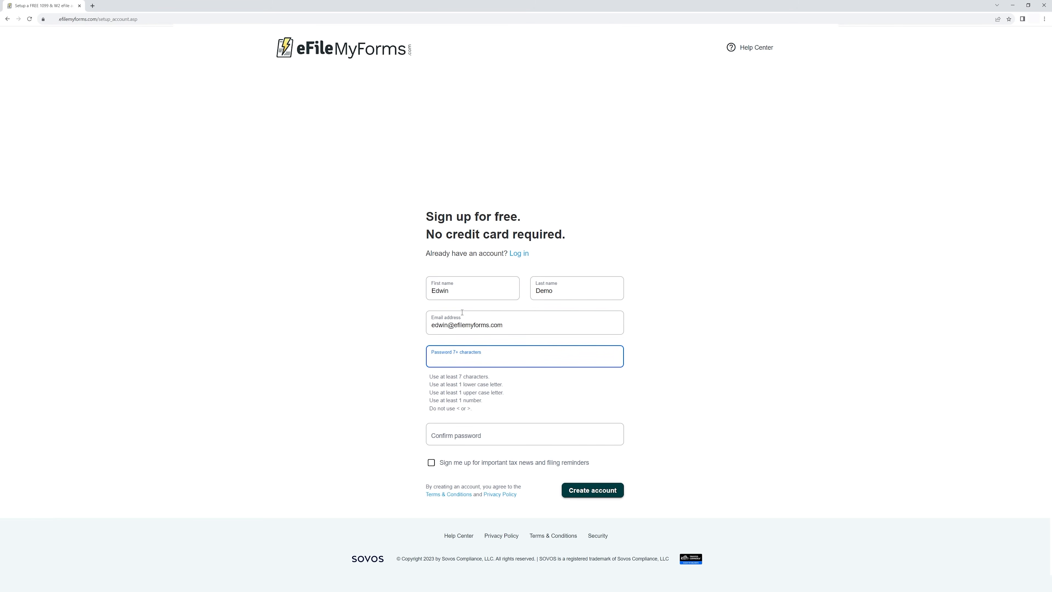
Paste the password into both password fields, opt in to tax news reminders, and create the account
key("ctrl+v")
left_click(455, 436)
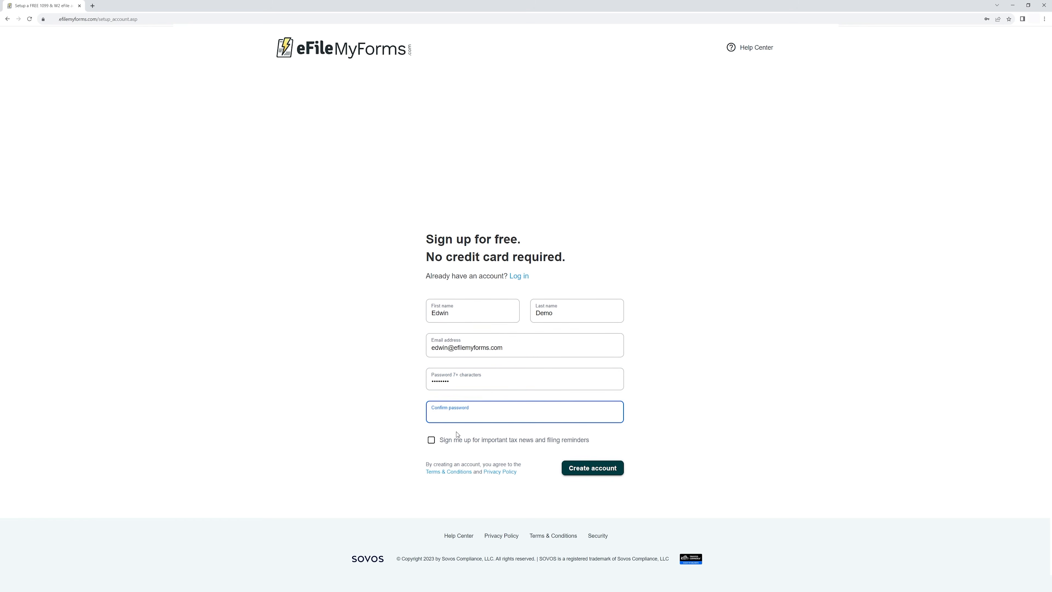
key("ctrl+v")
left_click(432, 441)
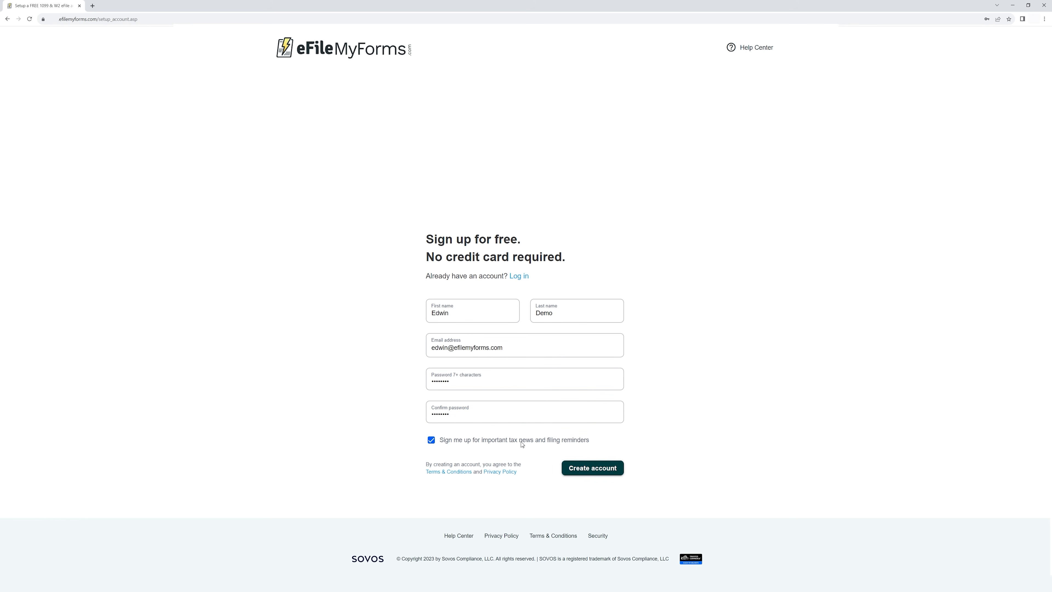
left_click_drag(503, 349, 433, 349)
left_click(340, 377)
left_click(590, 469)
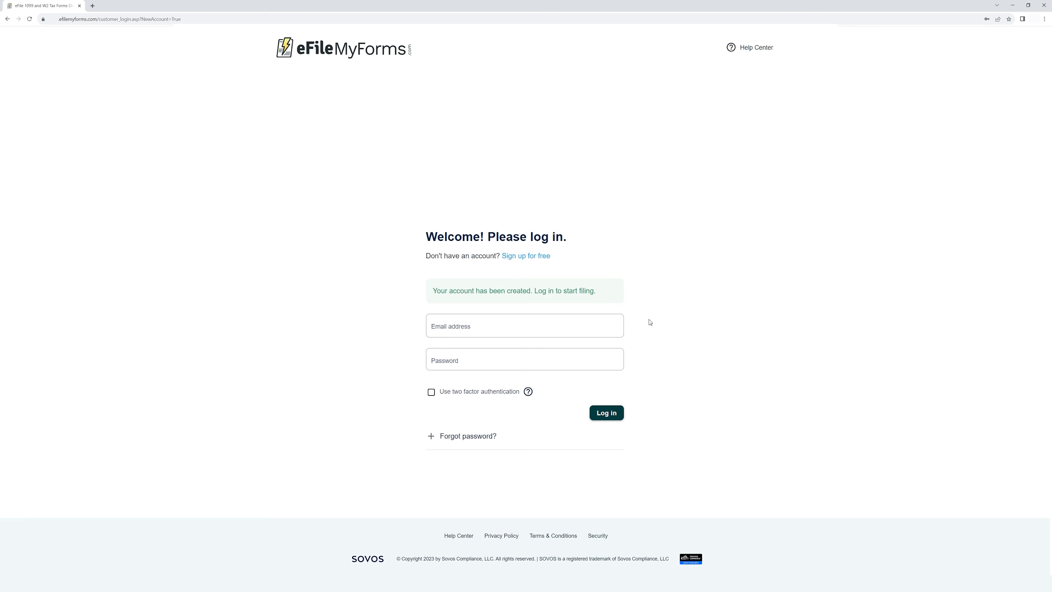
Log in with the new account's e-mail address and password
left_click(482, 328)
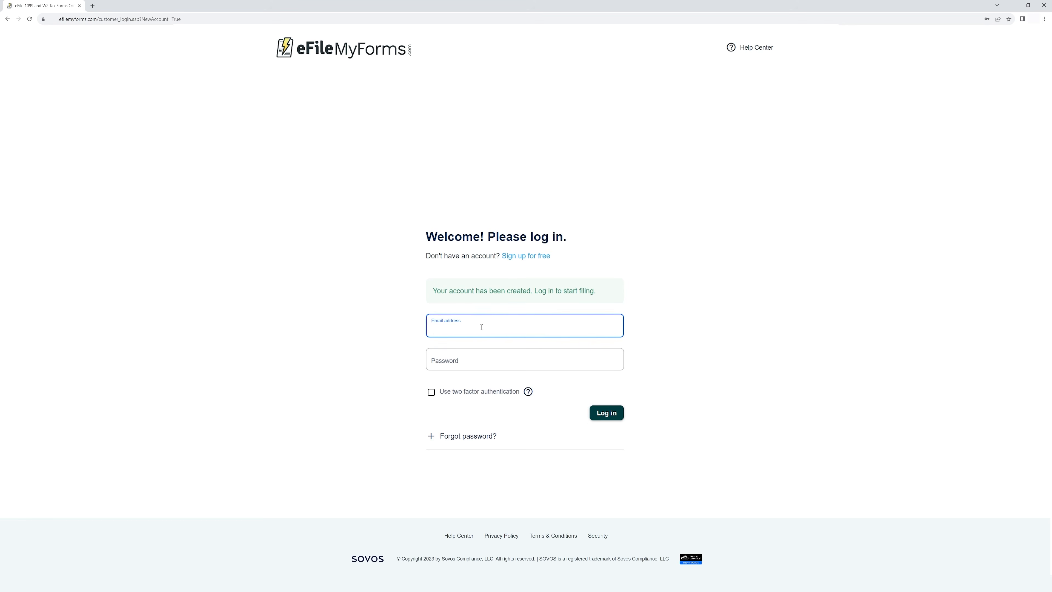
key("Tab")
key("ctrl+v")
left_click(605, 413)
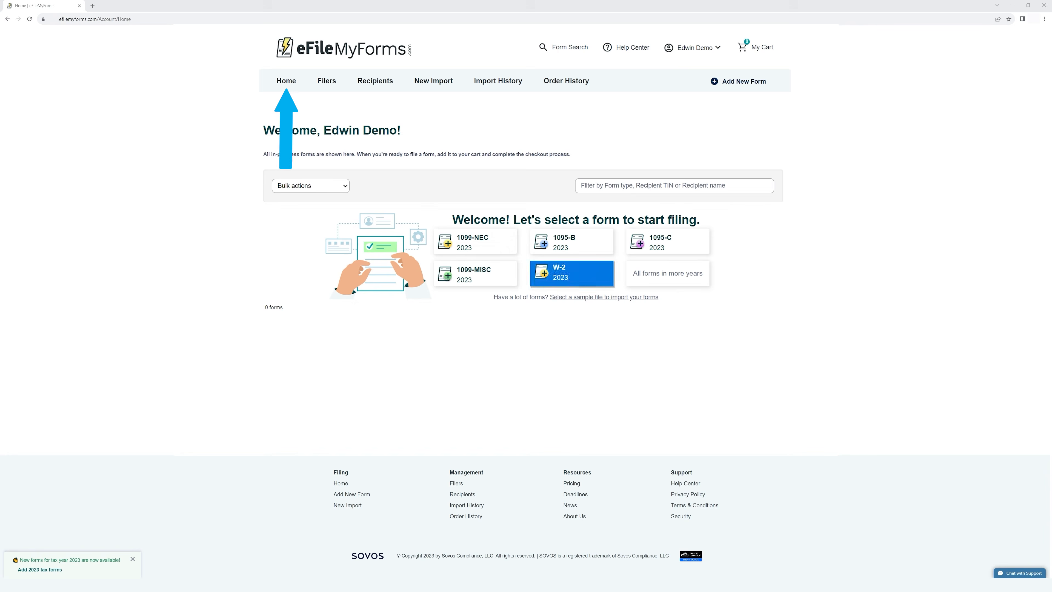
left_click(289, 82)
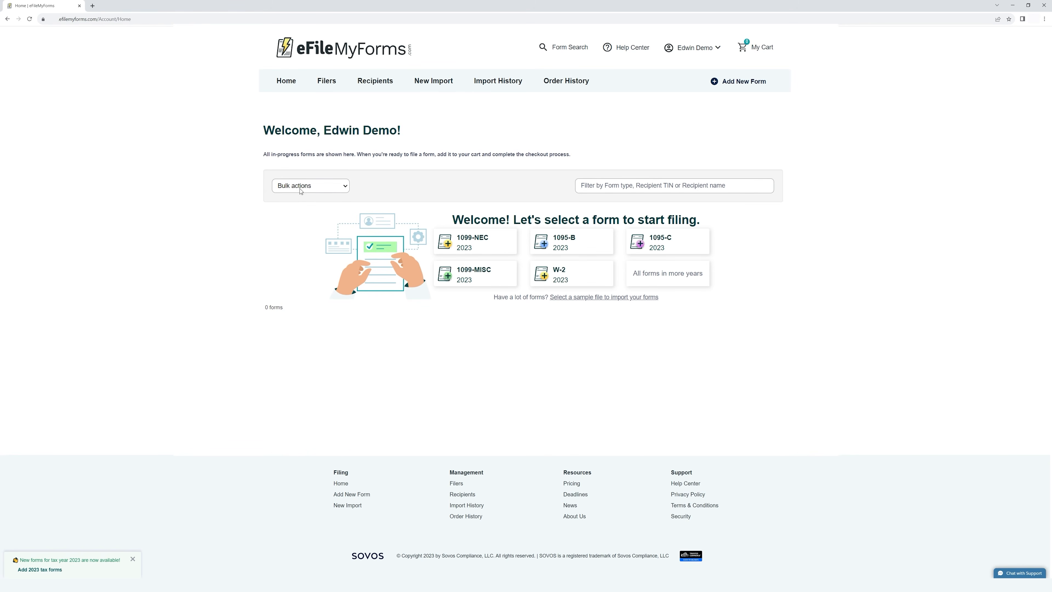
left_click_drag(264, 155, 355, 154)
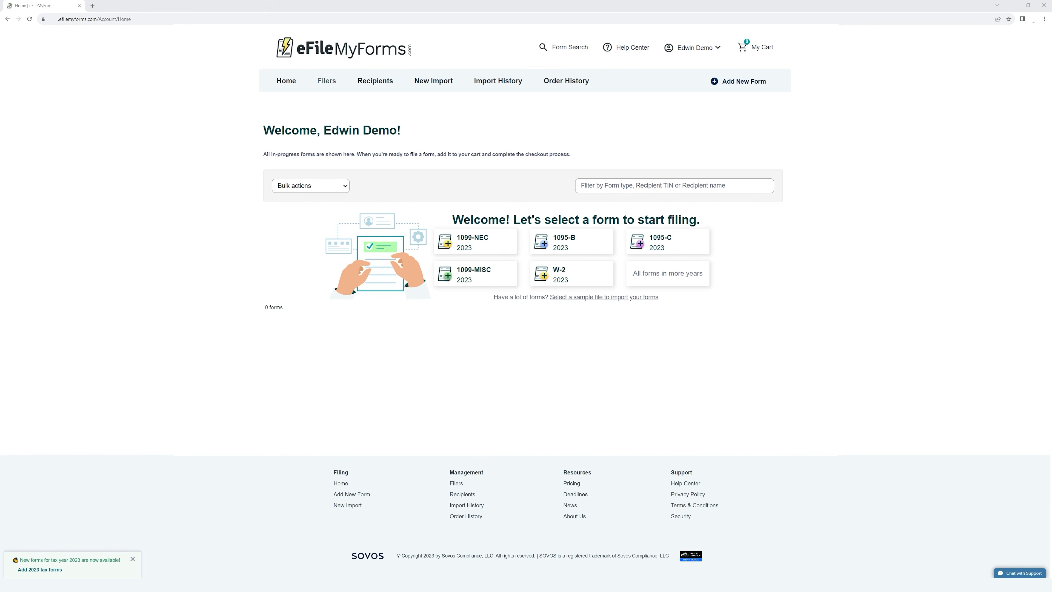
Go to Manage Filers and start a new filer record
left_click(325, 82)
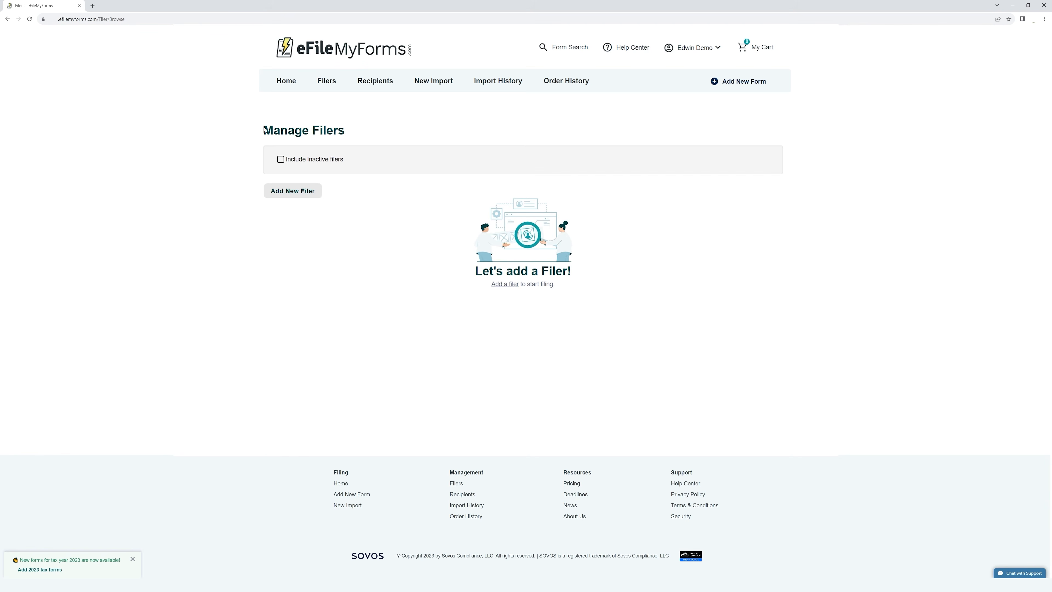
left_click_drag(254, 129, 383, 131)
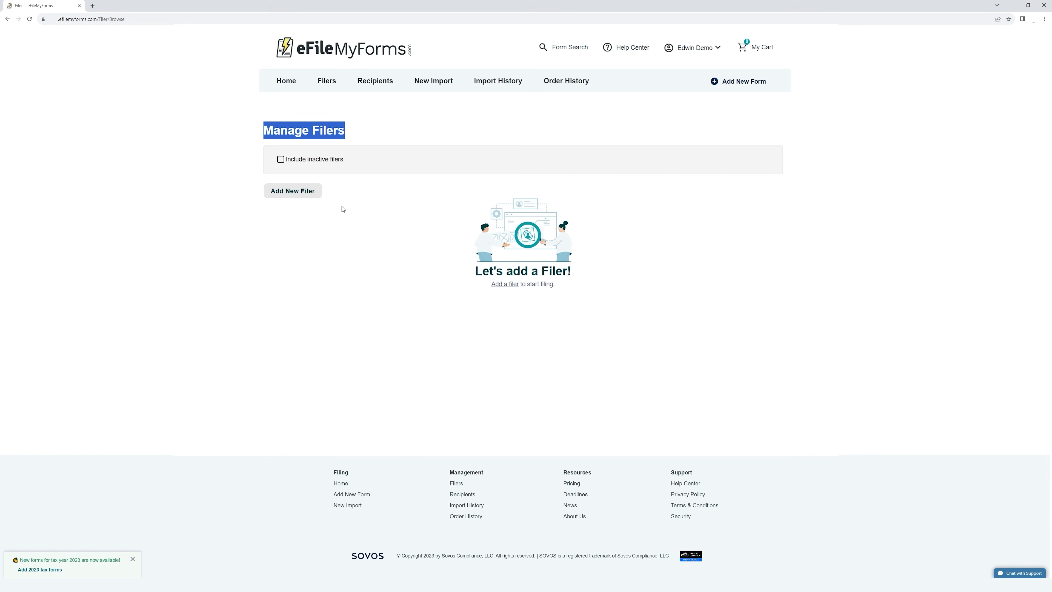
left_click(308, 226)
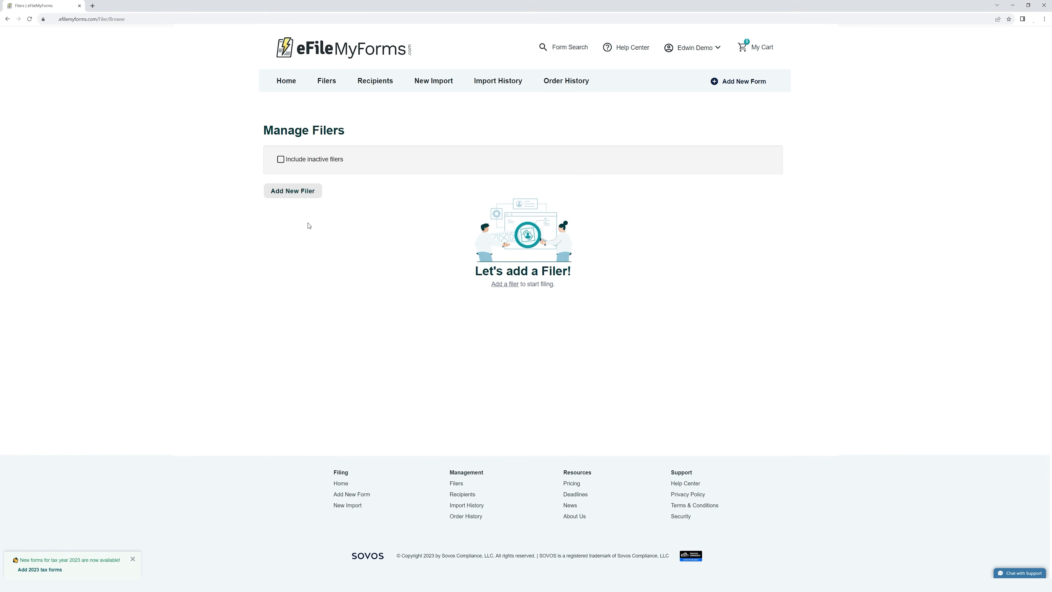
left_click(304, 196)
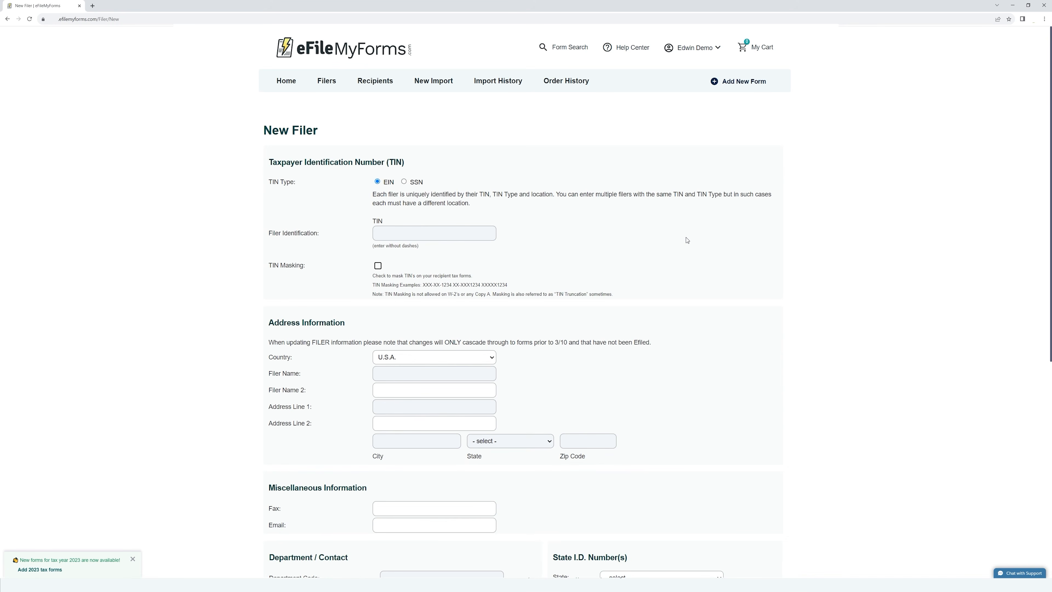
Enter the filer's TIN, keeping EIN as the TIN type
scroll(687, 240, "down", 2)
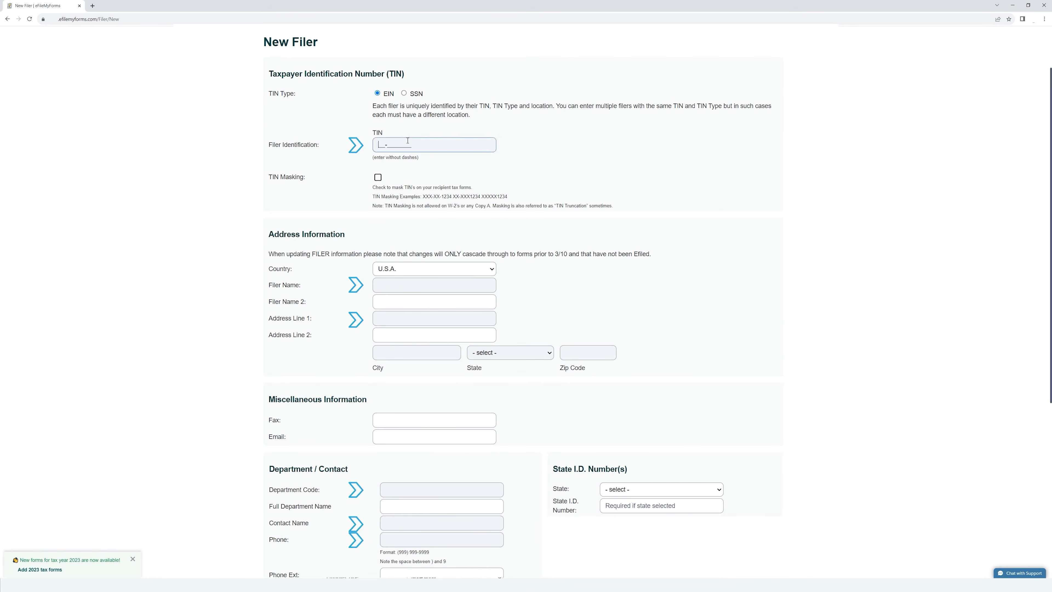
scroll(719, 247, "down", 4)
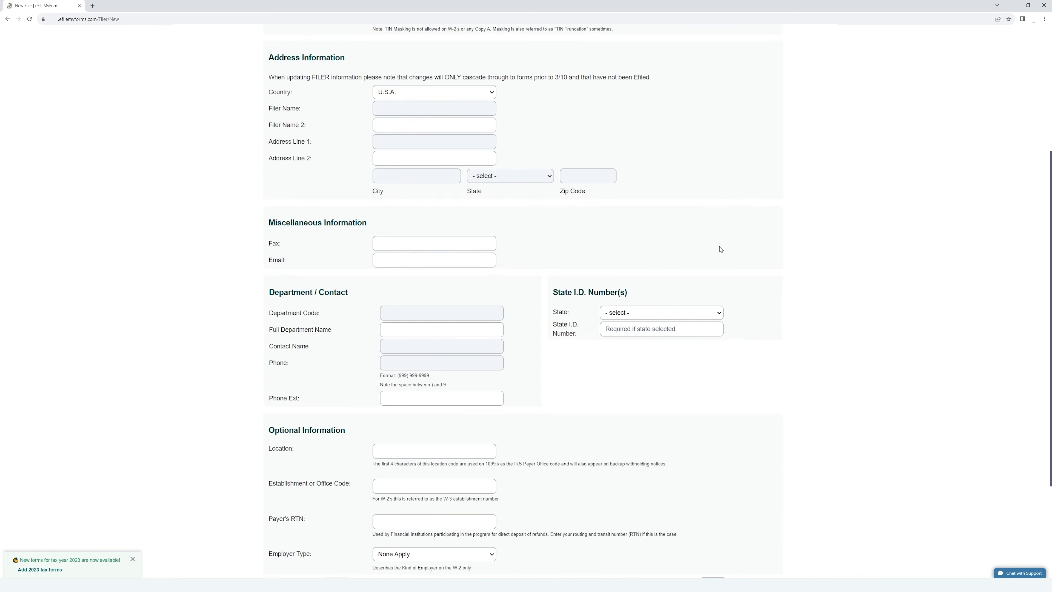
scroll(721, 249, "down", 4)
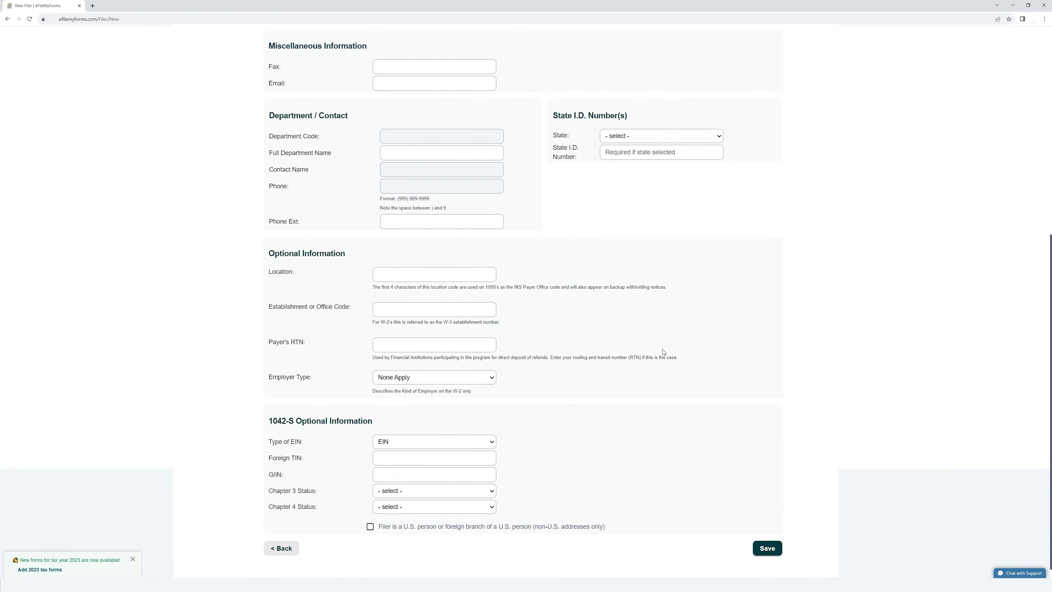
left_click(769, 552)
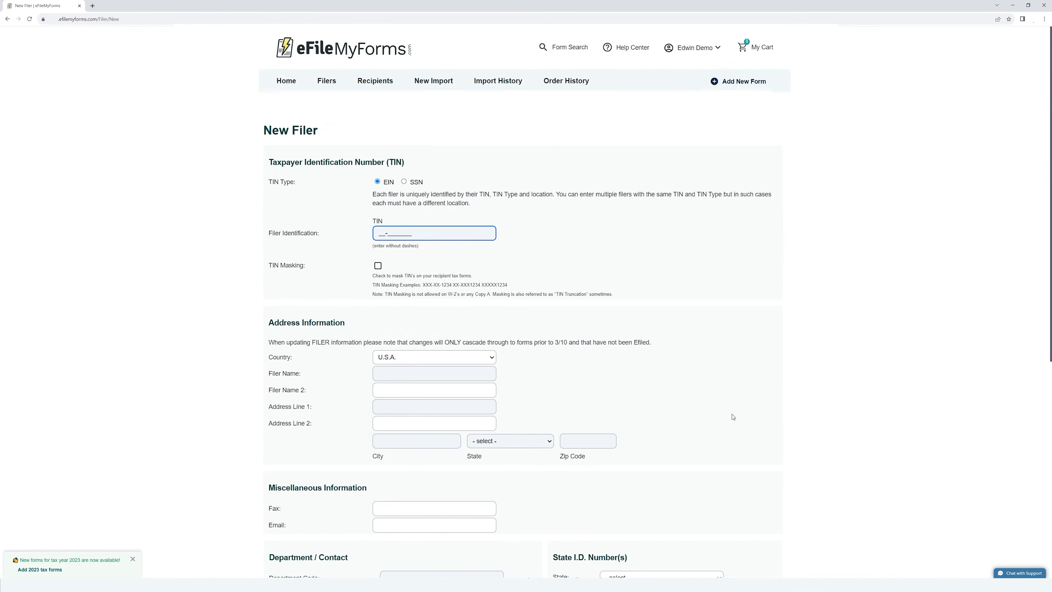
left_click(404, 182)
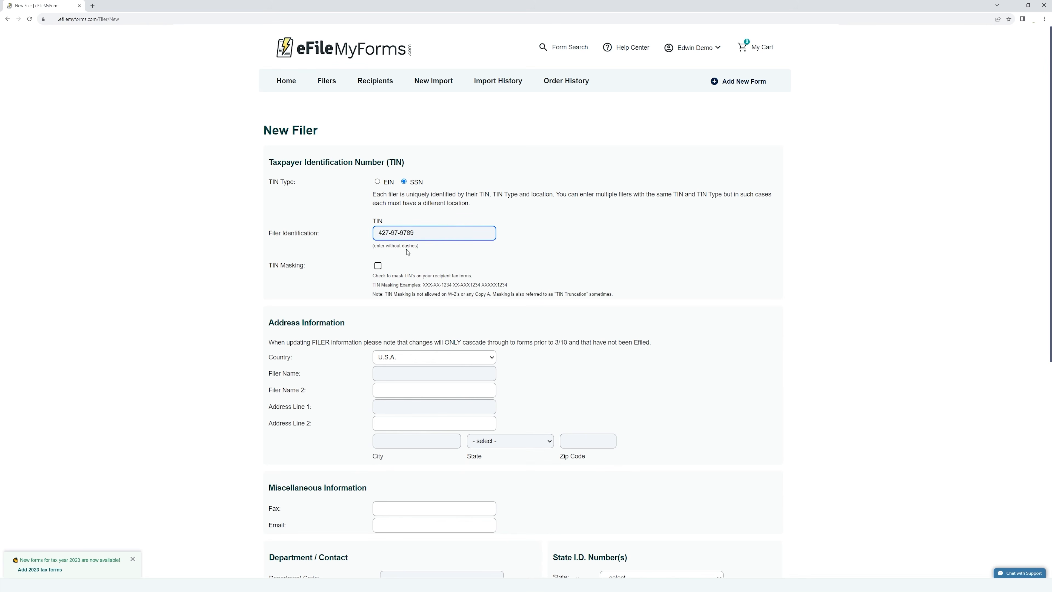
left_click(377, 182)
Name the filer Demo Filer with a Los Angeles, California address and ZIP 90026
left_click(475, 369)
type("Demo")
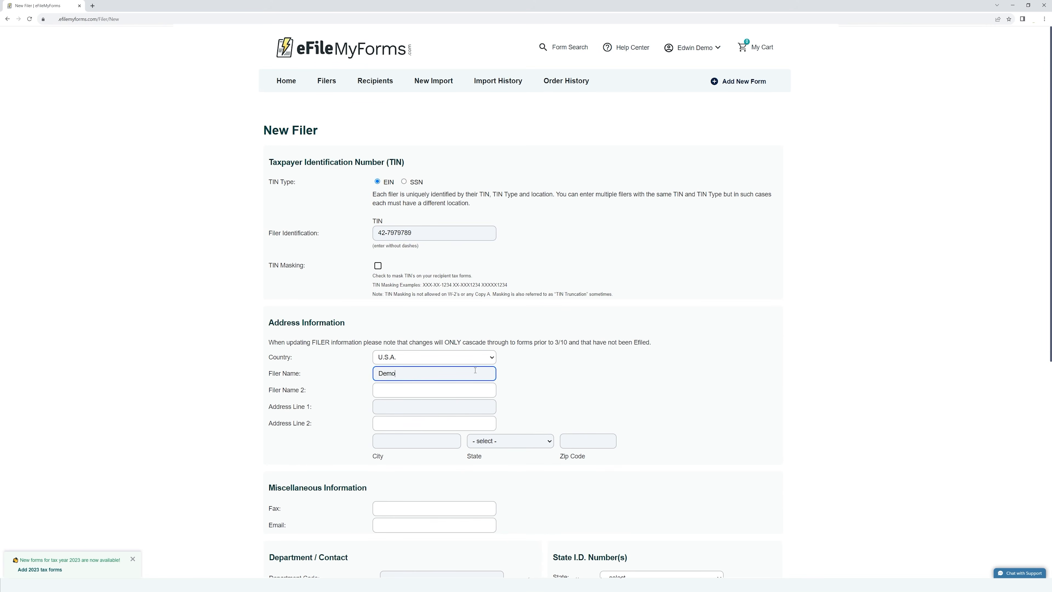
type(" Filer")
key("Tab")
key("Tab")
type("Add")
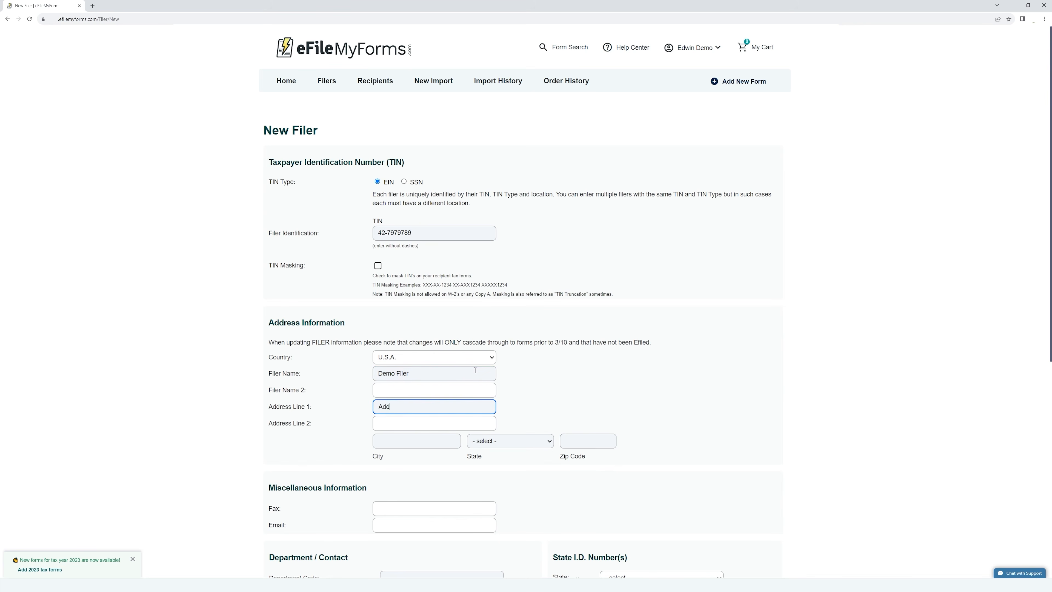
type("ress Line 1")
key("Tab")
key("Tab")
type("Los Angeels")
key("Tab")
type("c")
key("Tab")
type("90026")
scroll(476, 370, "down", 4)
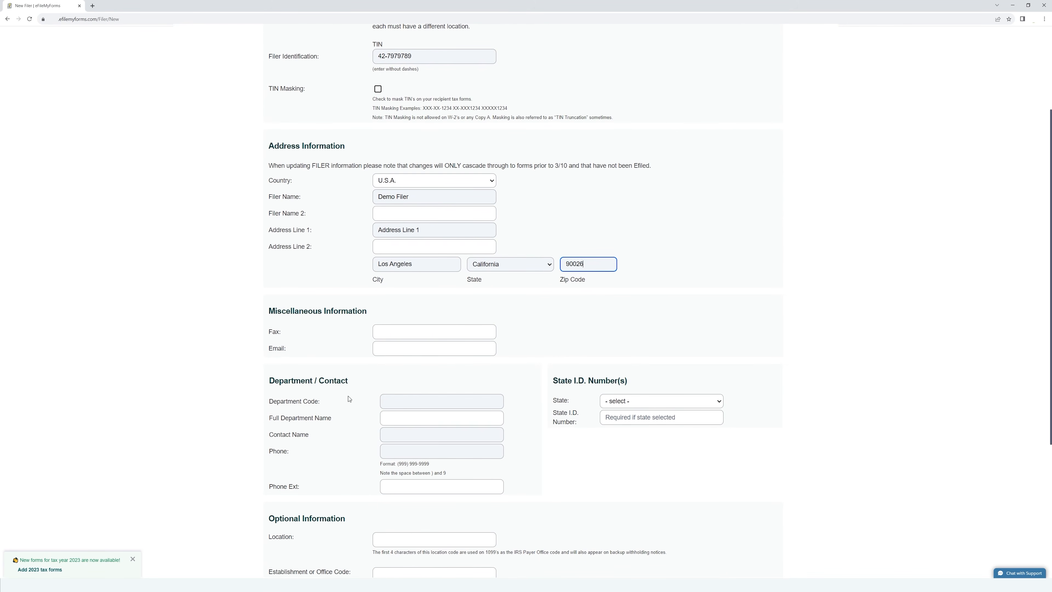
left_click_drag(270, 401, 328, 405)
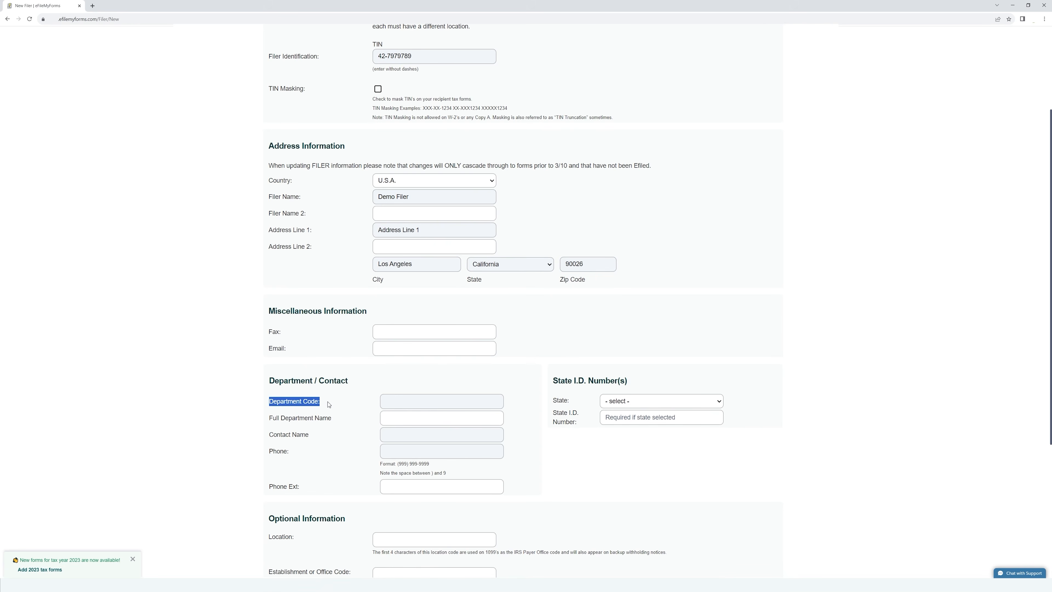
Enter department code DEMO 001 plus the contact's name and phone number
left_click(327, 404)
left_click(414, 401)
type("D")
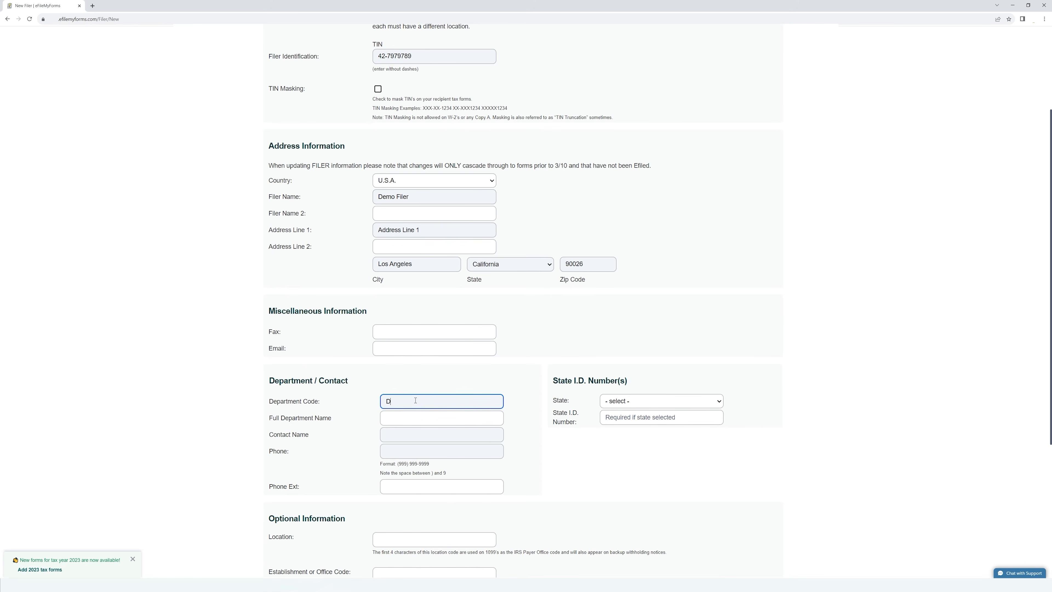
type("EMO 001")
left_click(422, 432)
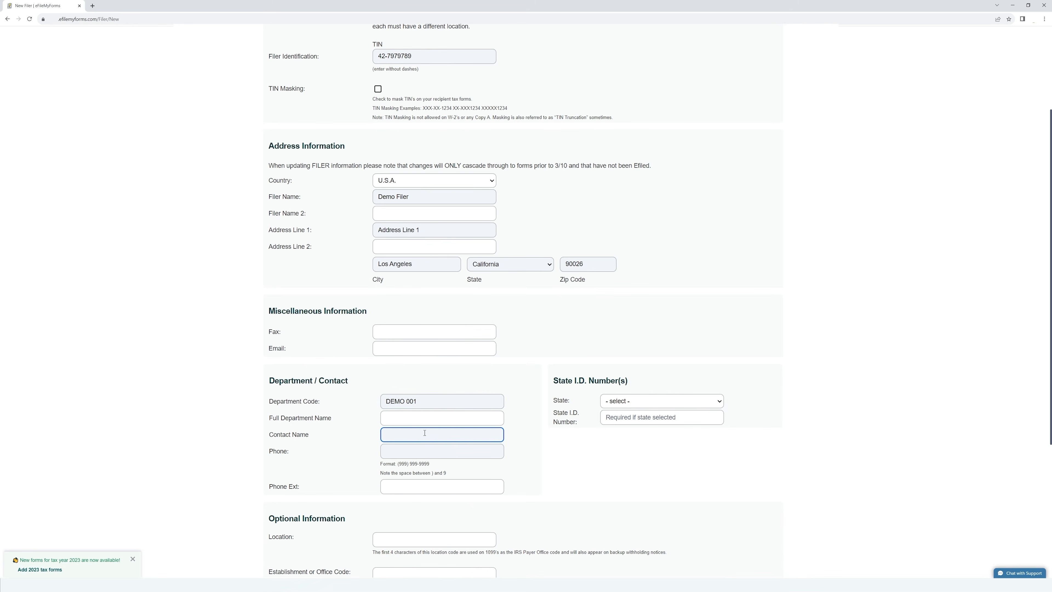
type("Edwin Demo")
key("Tab")
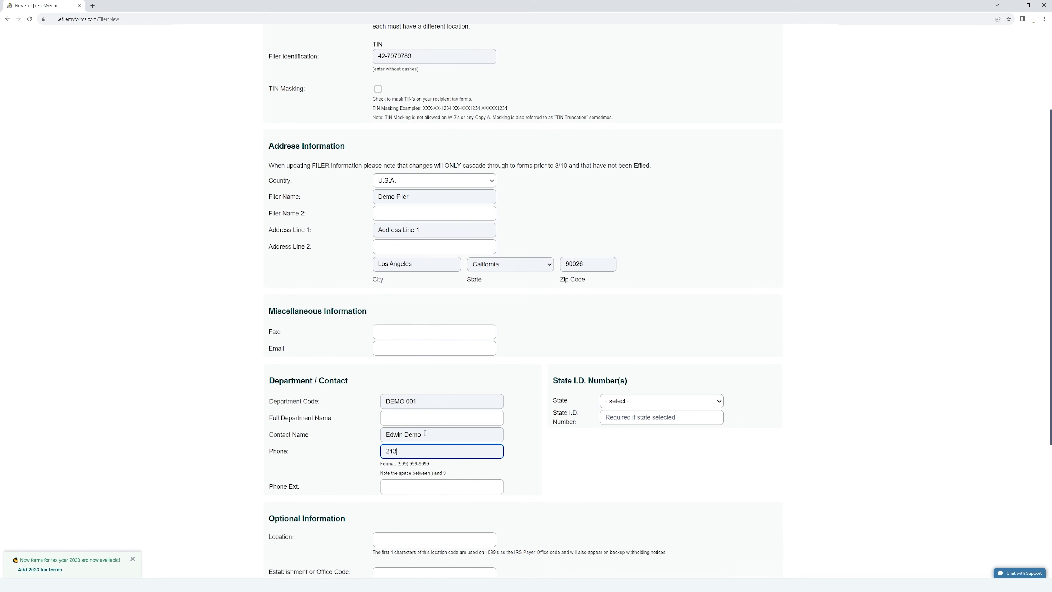
left_click_drag(552, 380, 645, 382)
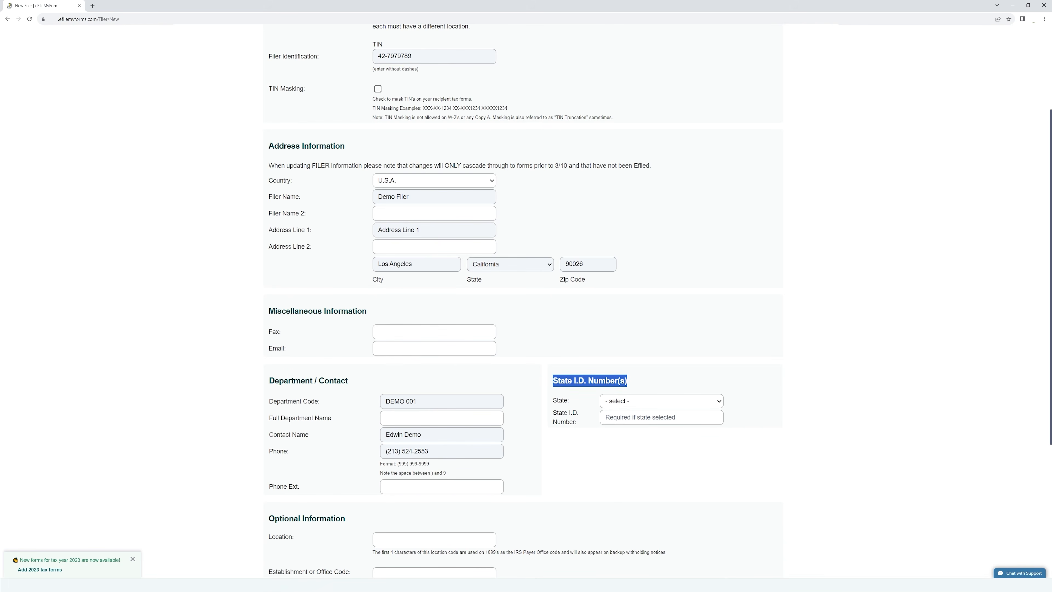
left_click(667, 408)
left_click(836, 440)
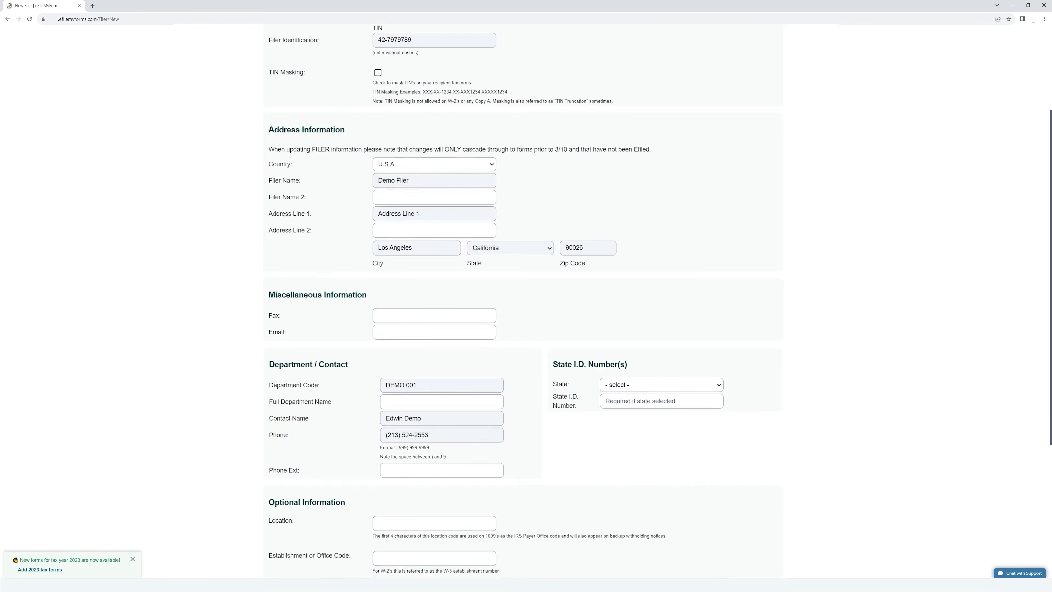
scroll(526, 300, "down", 3)
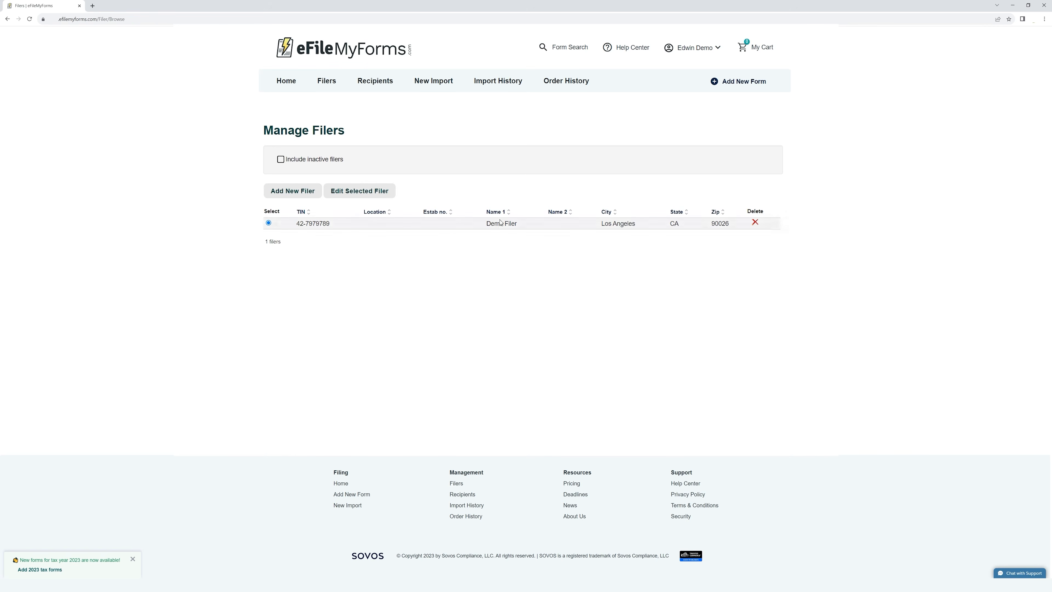
Return Home, open Manage Filers, and open Demo Filer's record for editing
left_click(287, 80)
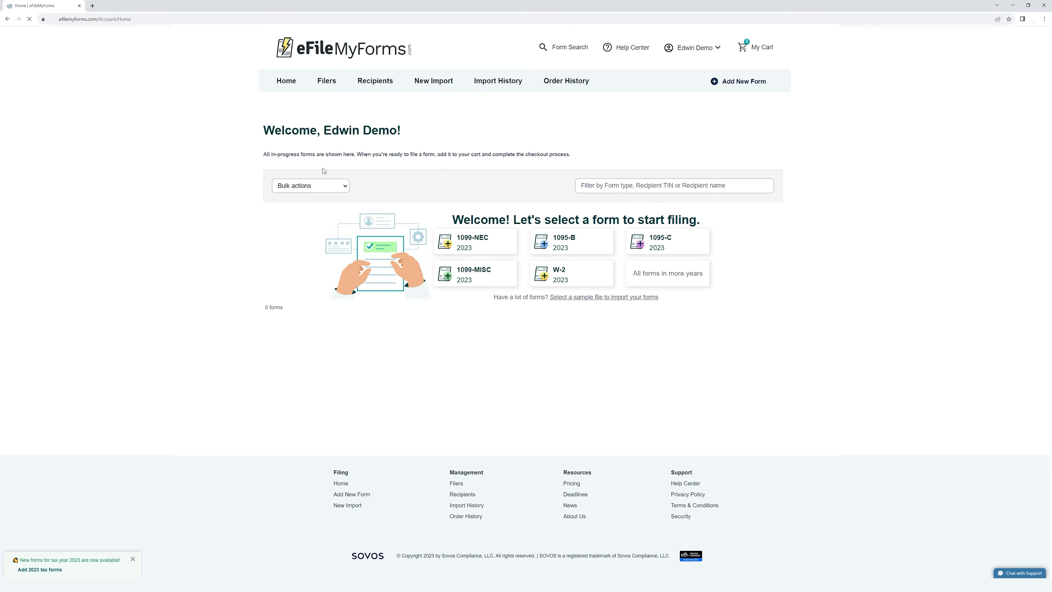
left_click(326, 81)
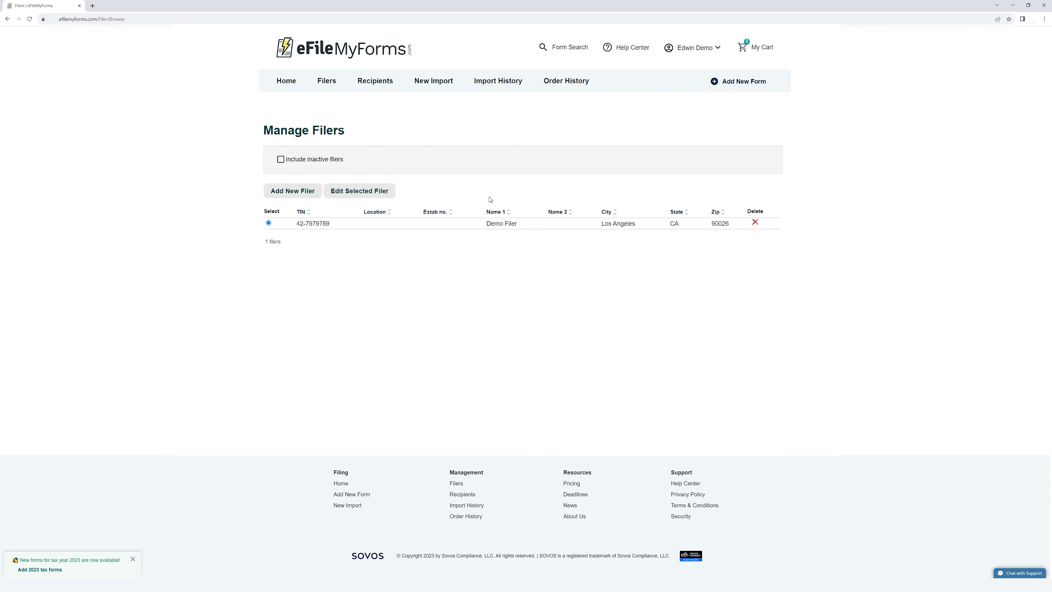
left_click_drag(267, 130, 352, 134)
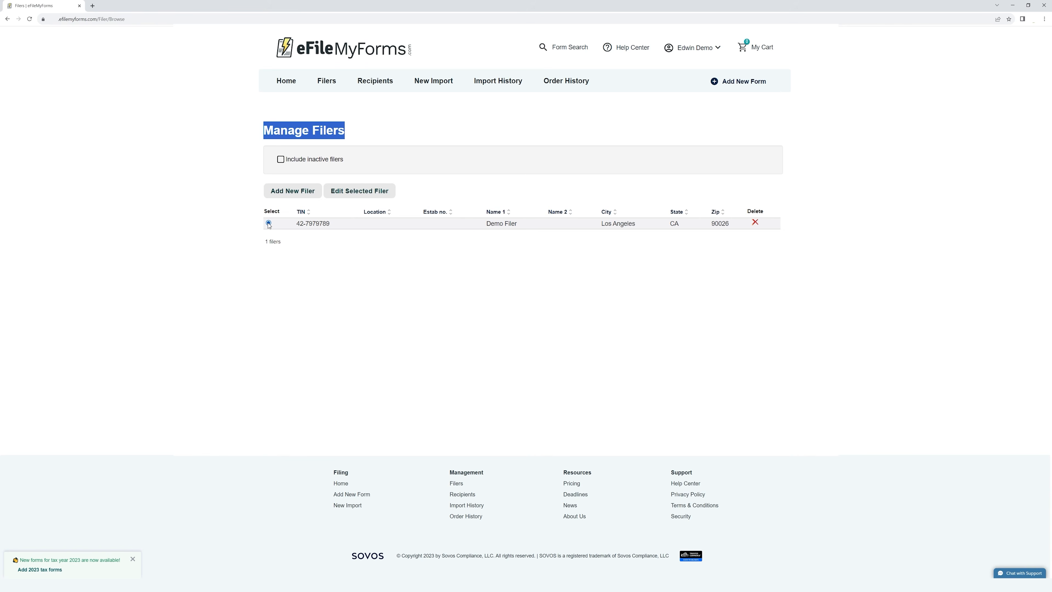
left_click(353, 194)
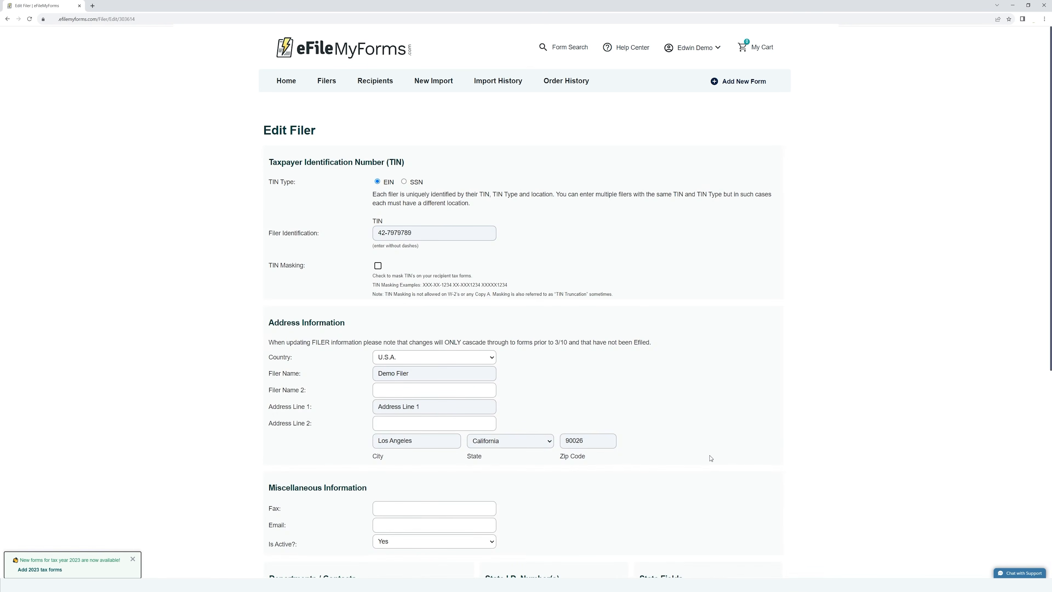
Scroll through Demo Filer's saved details on the Edit Filer form
scroll(754, 440, "down", 4)
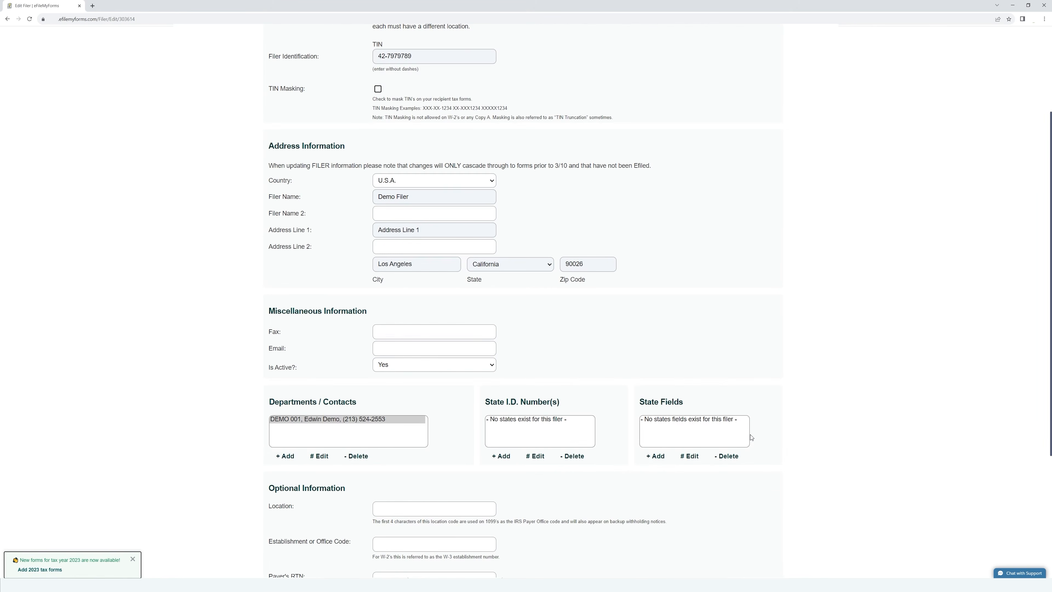
scroll(751, 438, "down", 6)
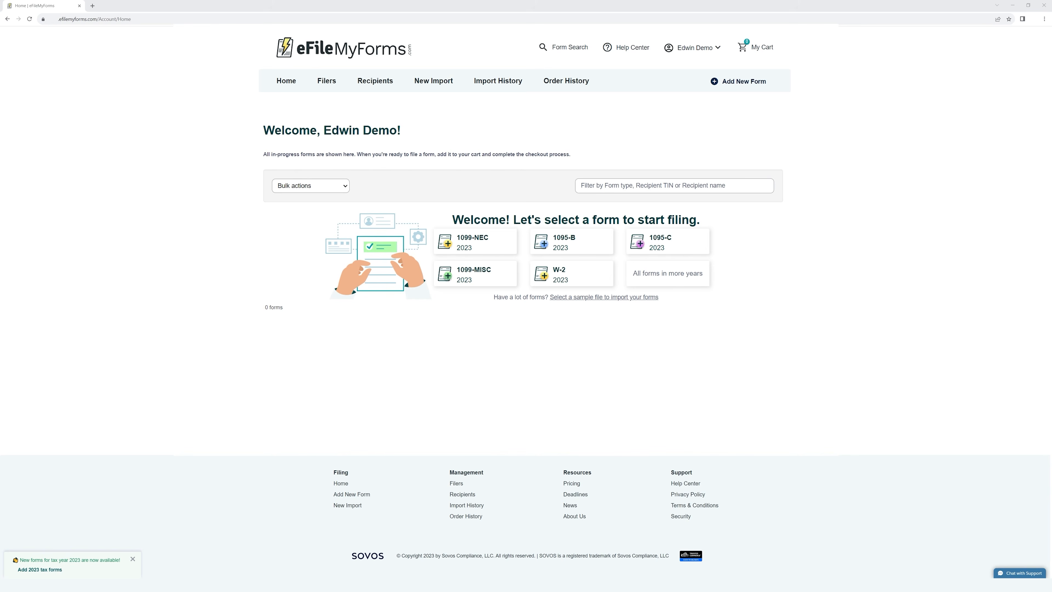
Open Recipients with Demo Filer selected and begin a new recipient
left_click(382, 81)
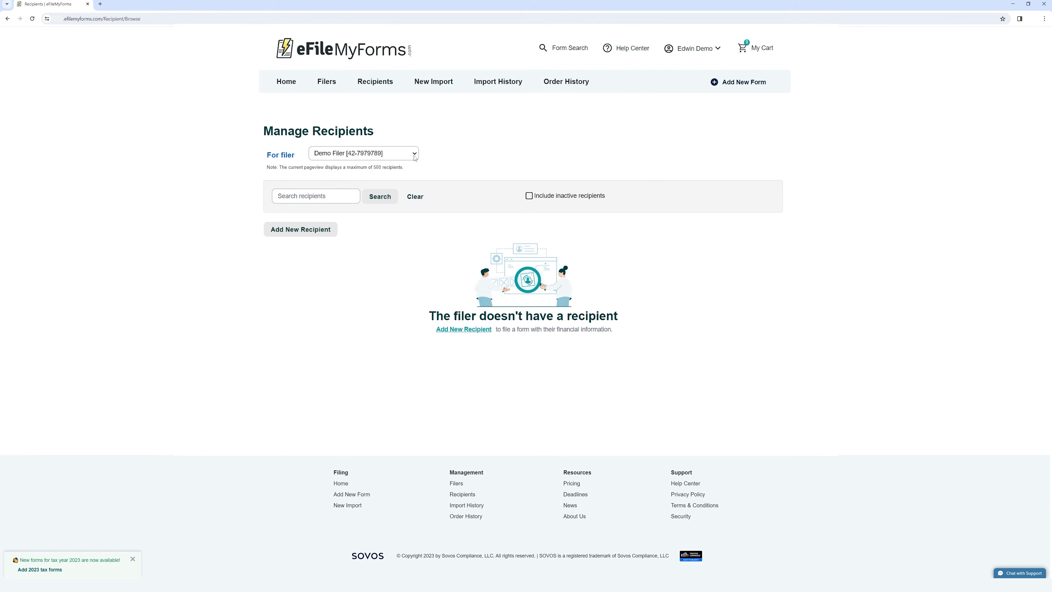
left_click(415, 157)
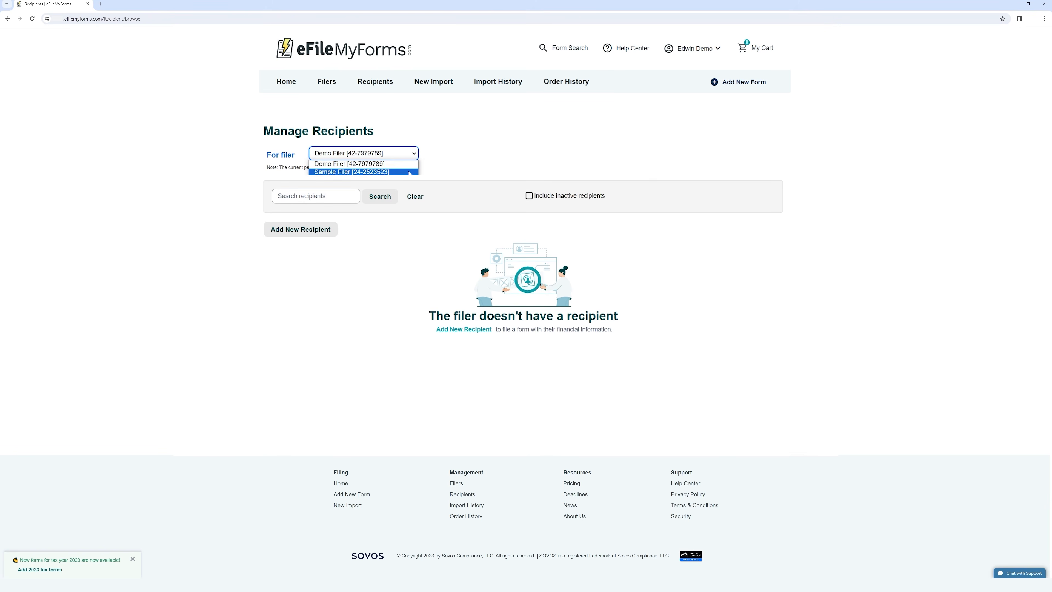
left_click(380, 165)
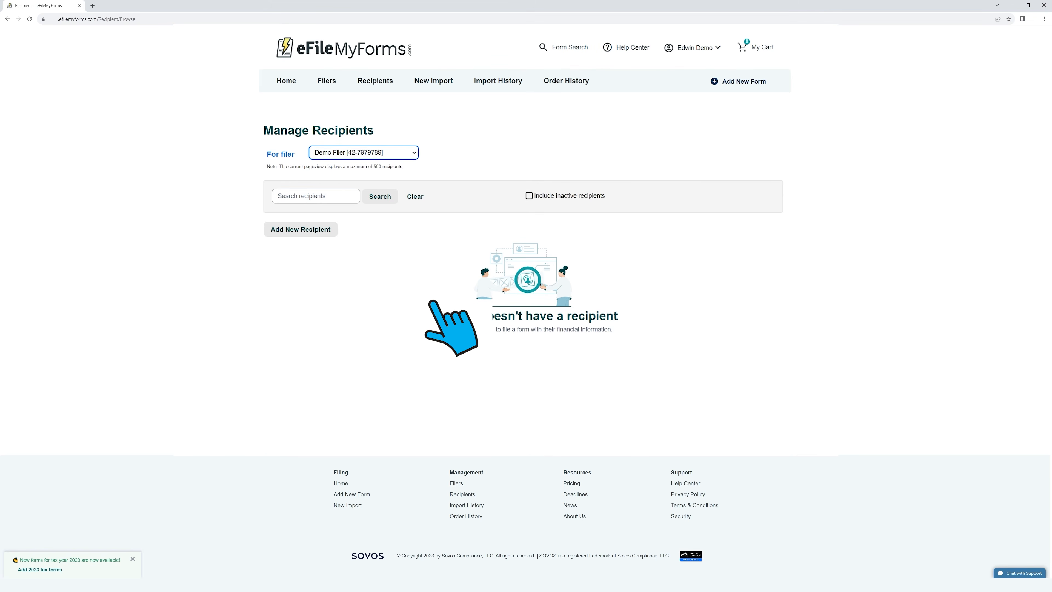
left_click(307, 230)
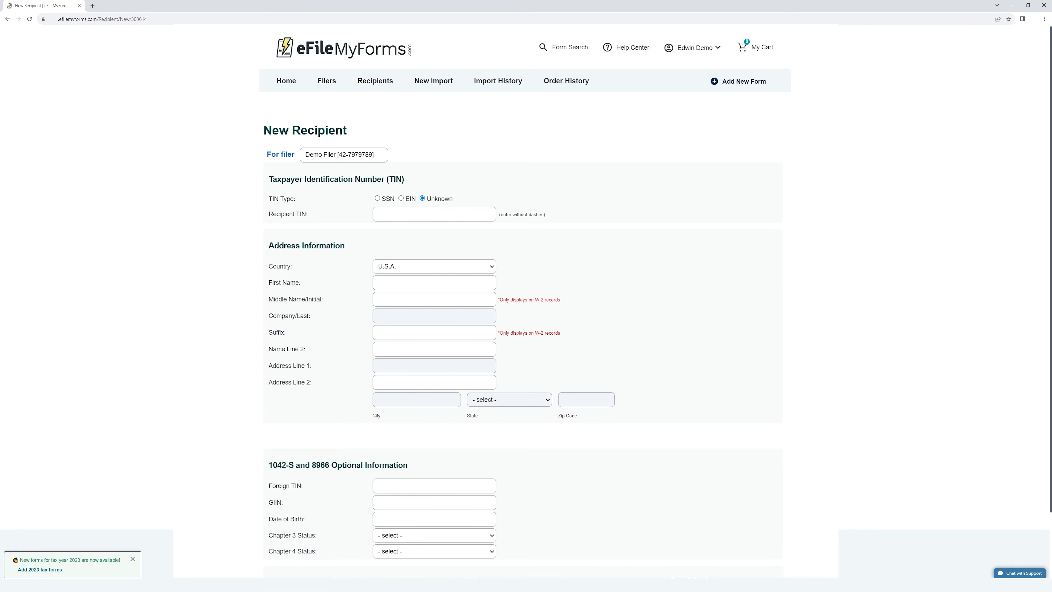
Enter the recipient's TIN and mark it as an SSN
left_click(435, 316)
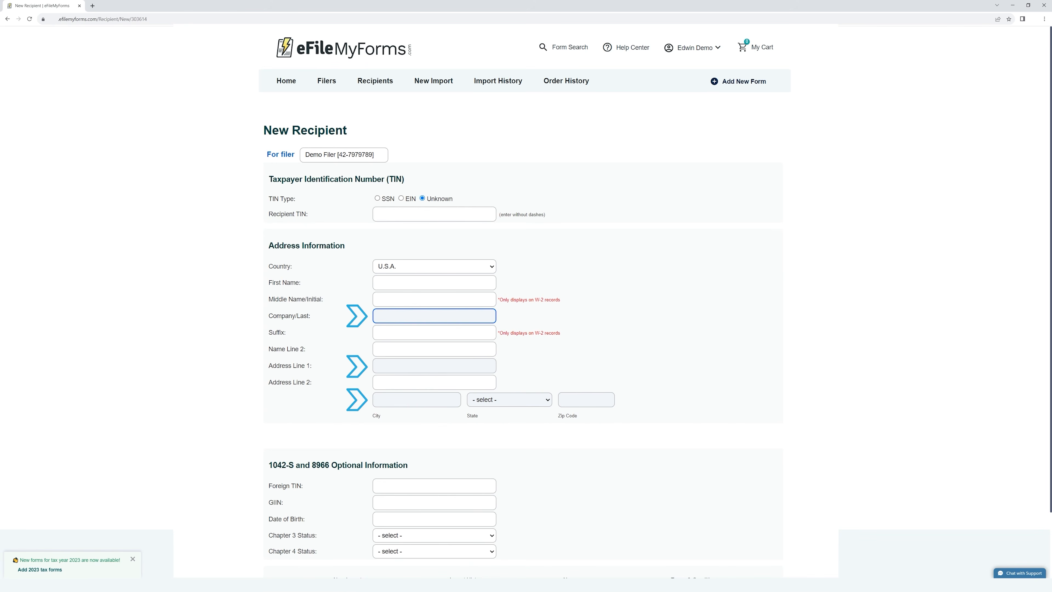
left_click(379, 365)
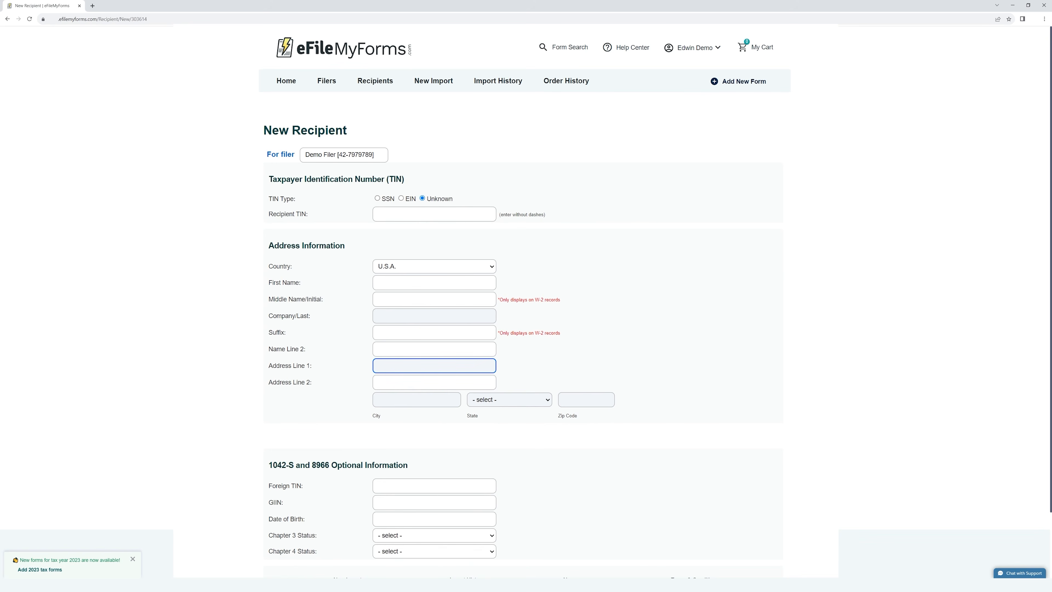
left_click(379, 214)
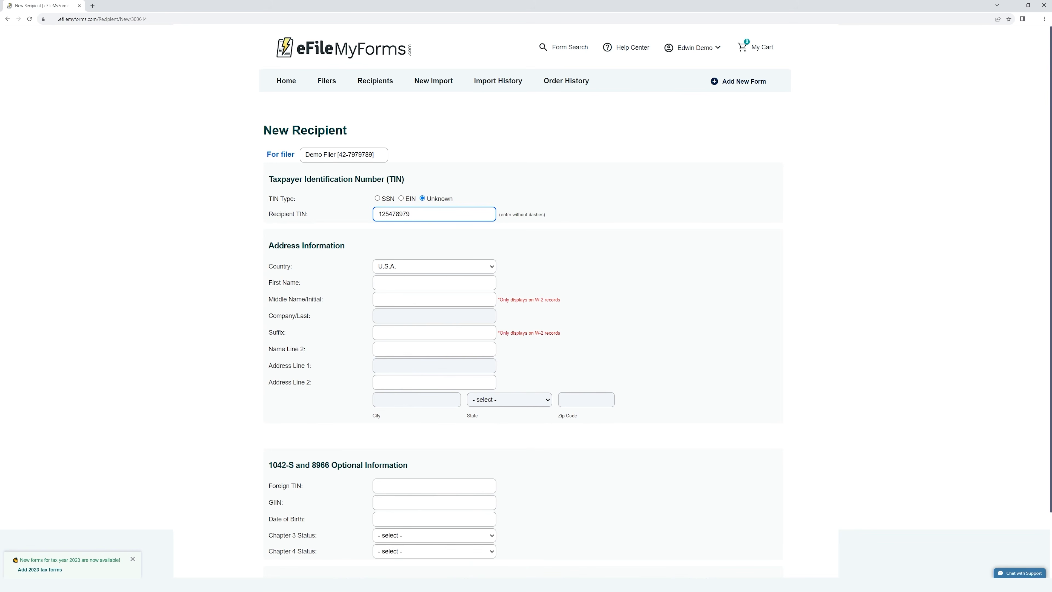
key("Tab")
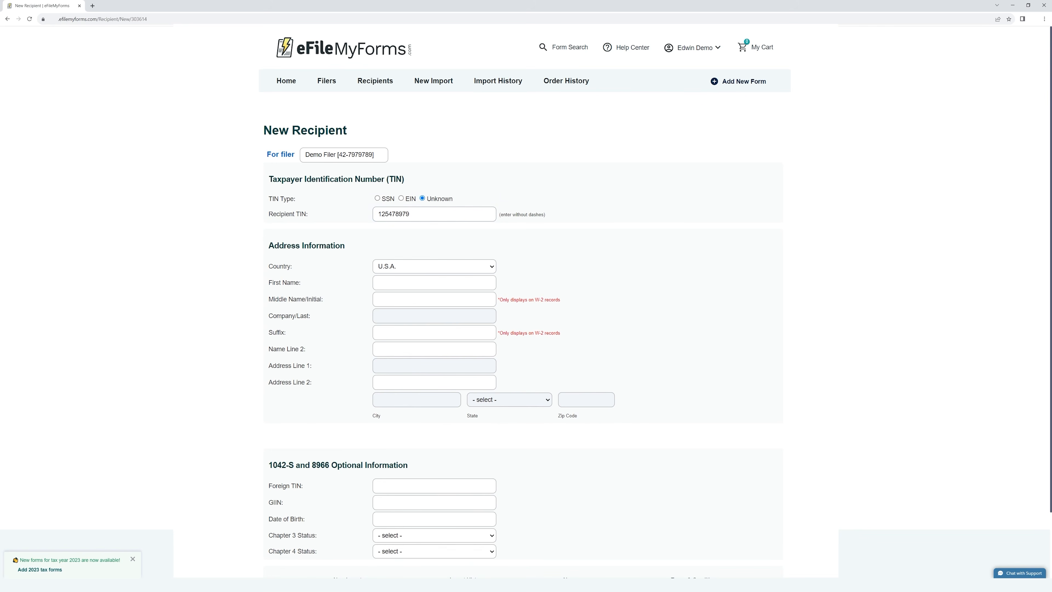
left_click(377, 198)
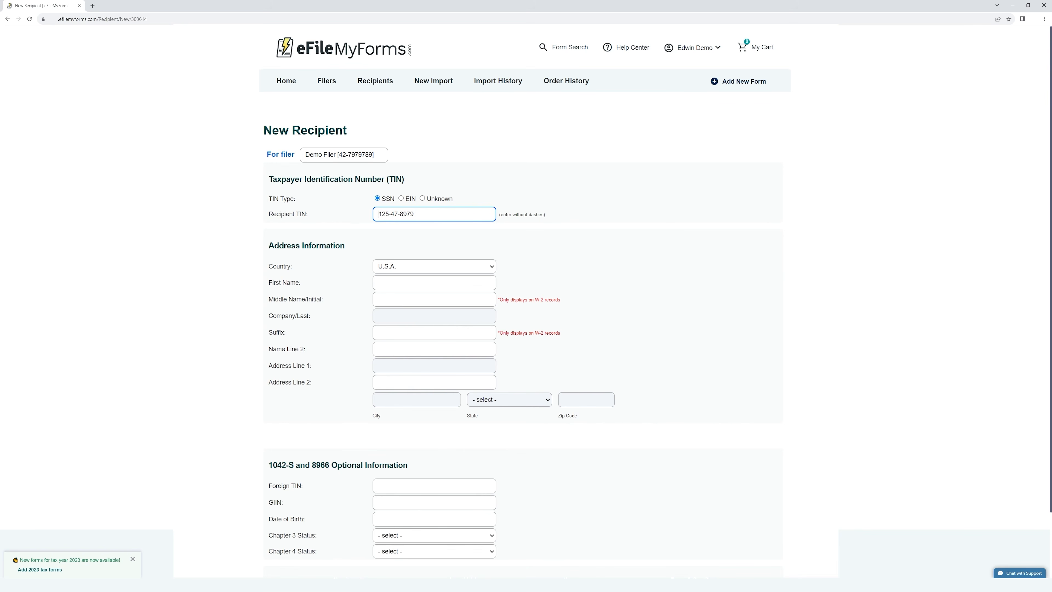
Enter Demo Company as the company name, leaving the first name blank
left_click(434, 316)
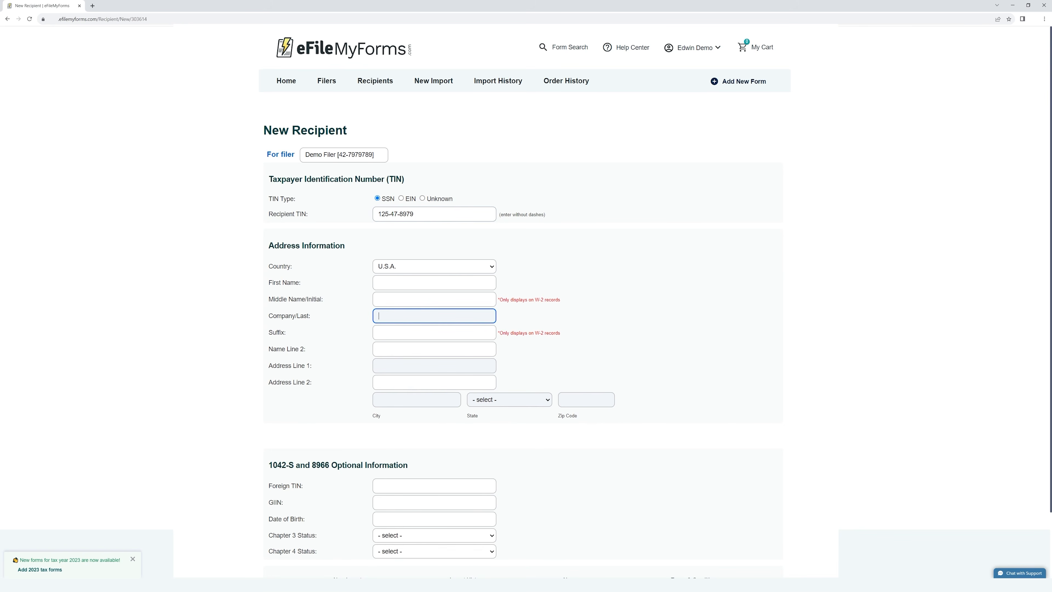
left_click(434, 283)
type("Edwin")
key("Tab")
key("Tab")
type("Dem")
key("shift+Tab")
key("shift+Tab")
key("BackSpace")
left_click(398, 316)
type("Copm")
key("BackSpace")
type("mpany")
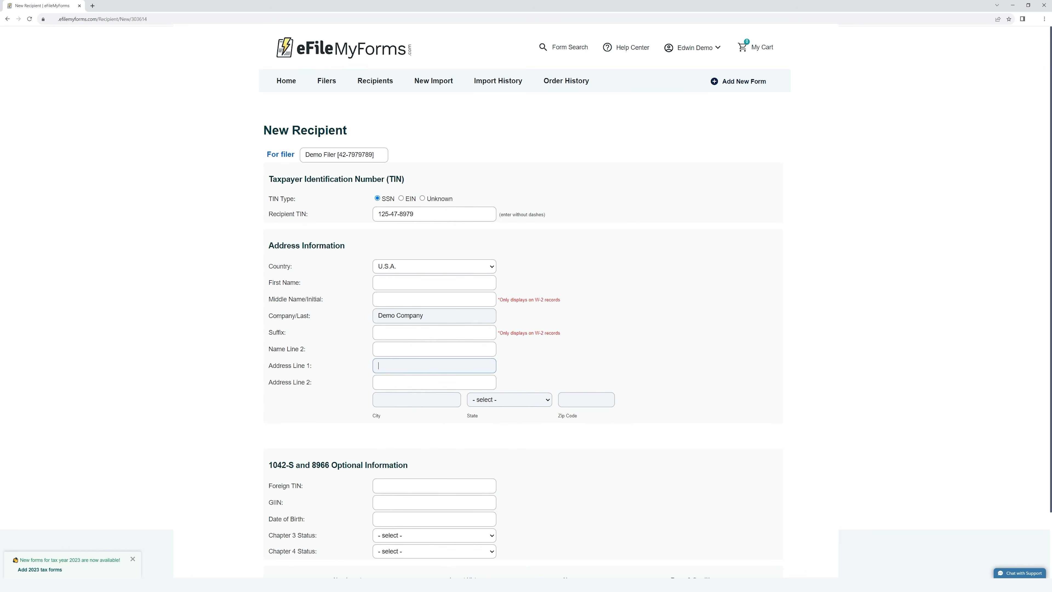
Add a Los Angeles, California 90026 address and save the recipient
type("Address Line 1")
key("Tab")
key("Tab")
type("Los ")
type("Angle")
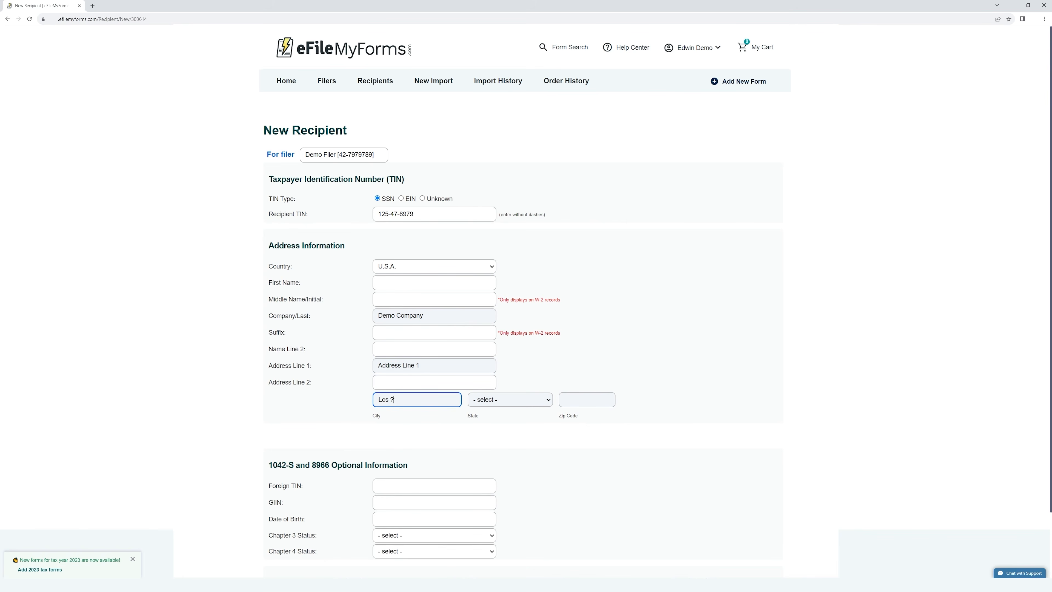
type("les")
key("Tab")
key("c")
key("Tab")
type("90026")
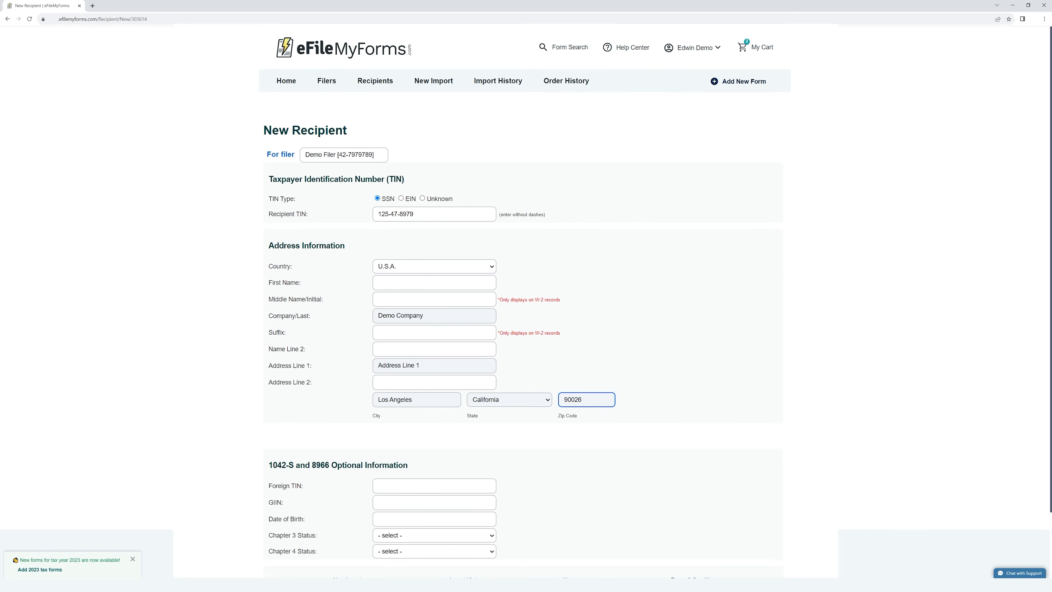
key("Return")
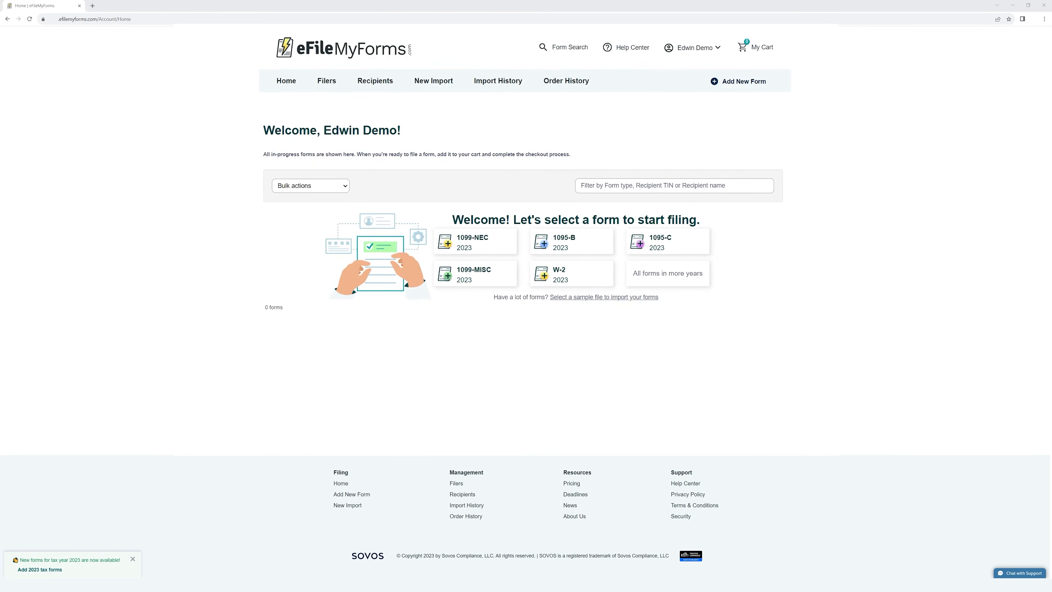
Switch Manage Recipients to Sample Filer, select the Sample recipient and open it for editing
left_click(381, 80)
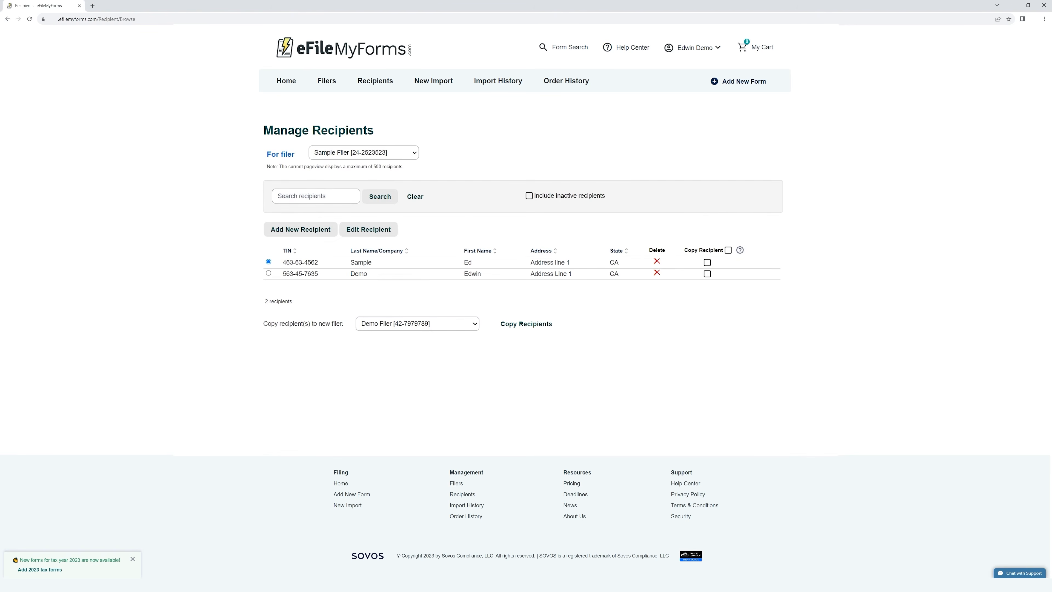
left_click(364, 152)
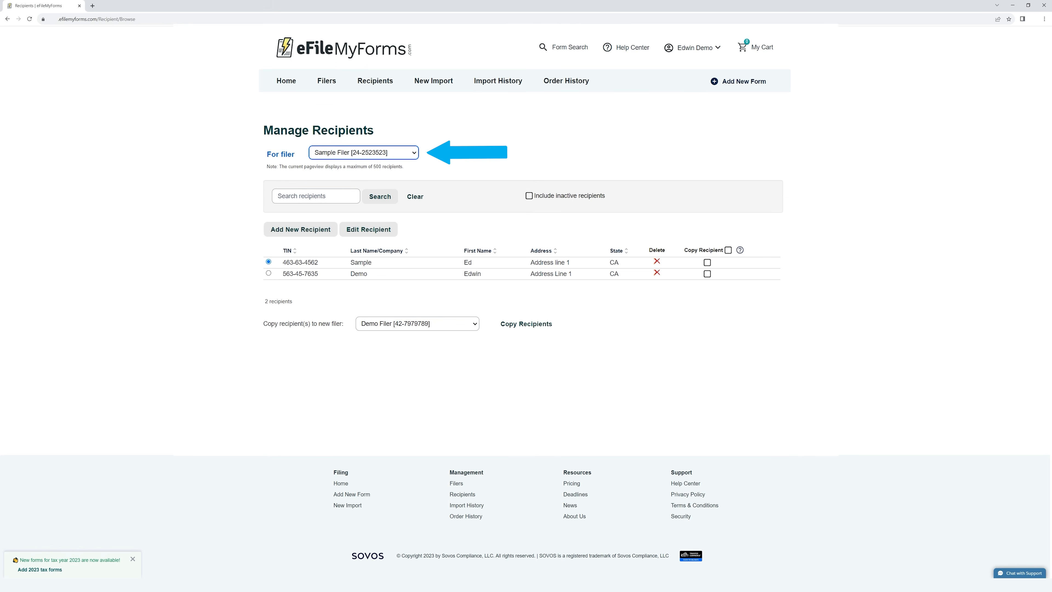
left_click(269, 273)
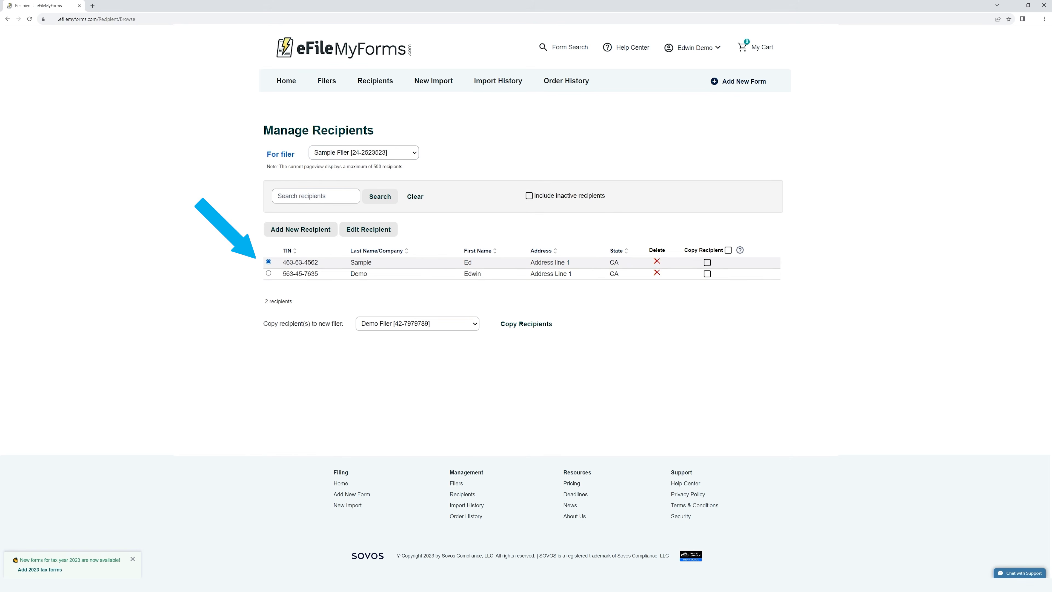
left_click(268, 273)
left_click(268, 262)
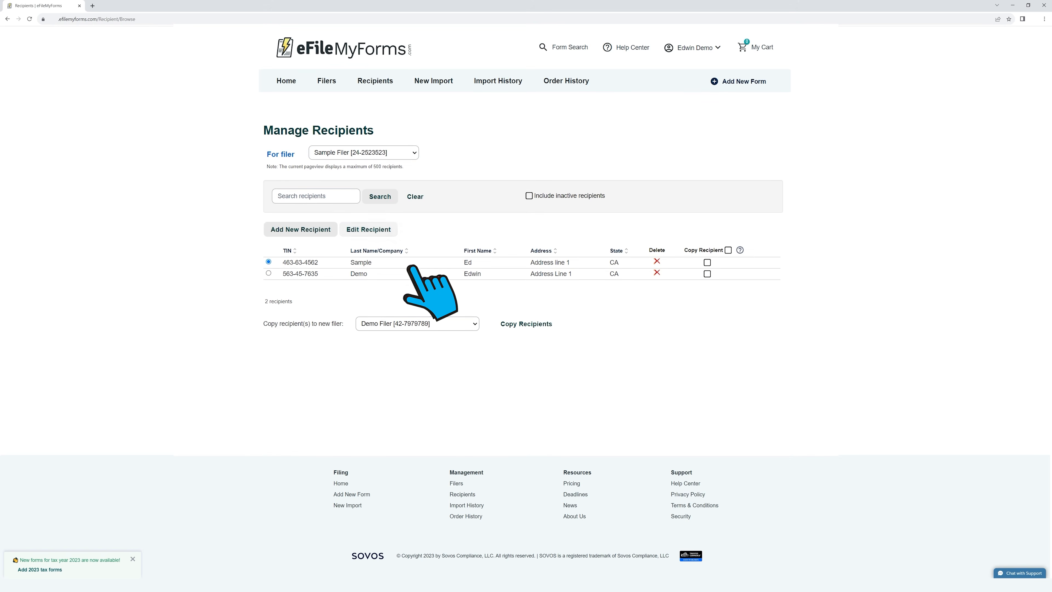
left_click(368, 231)
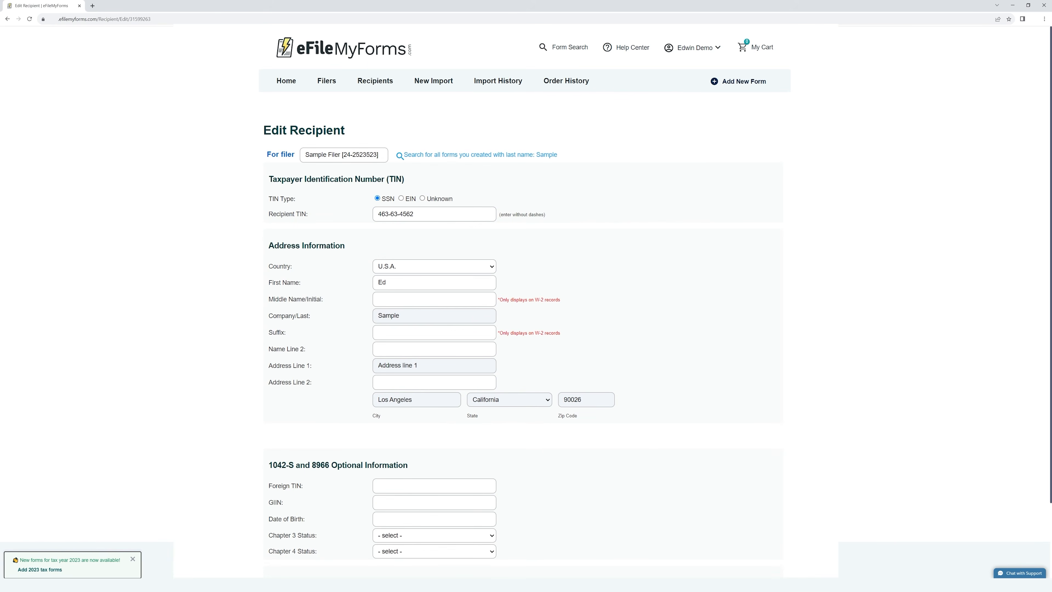
Finish the recipient's full first name in the First Name field and save the recipient
left_click(402, 283)
type("win")
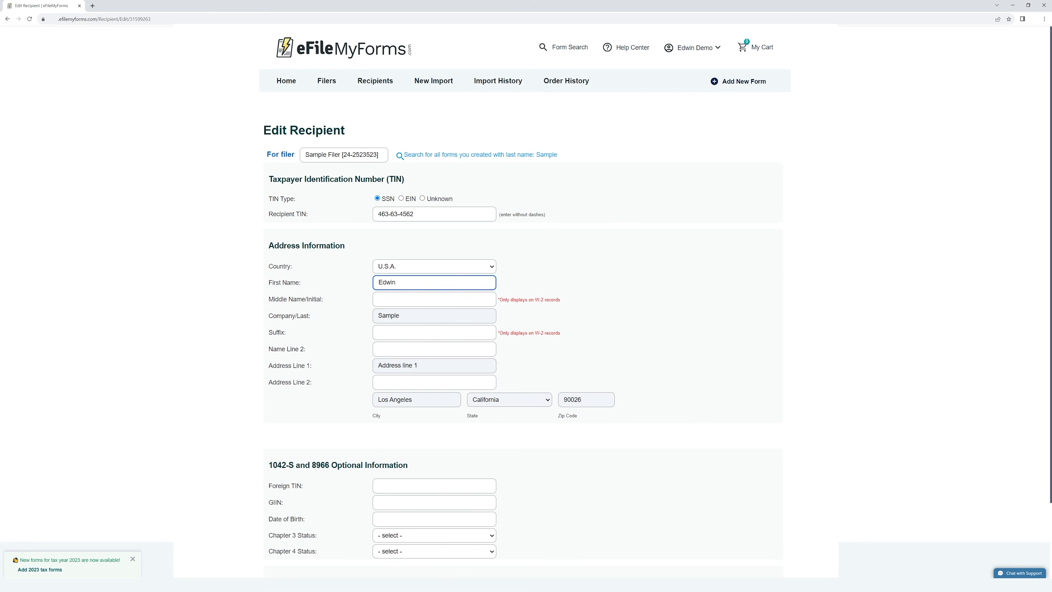
key("Return")
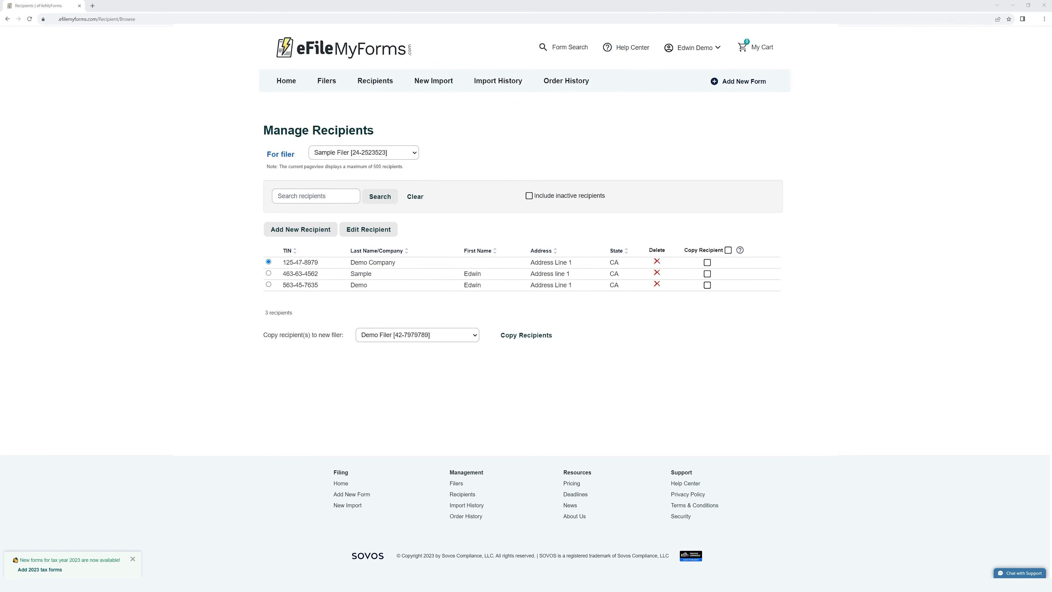
View Demo Filer's recipients, then switch back to Sample Filer's recipient list
left_click(364, 153)
left_click(353, 165)
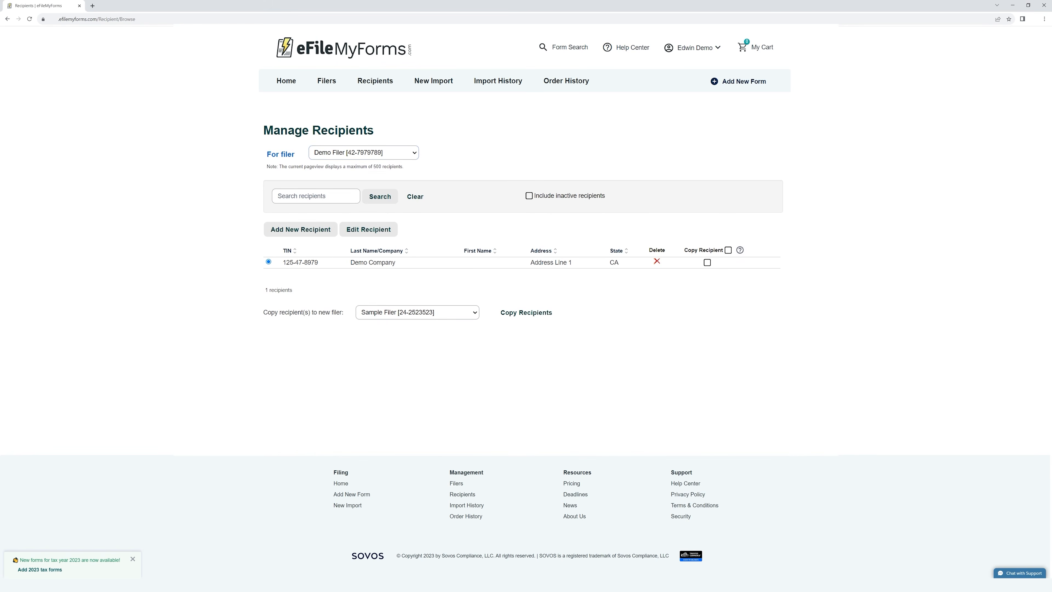
left_click(363, 152)
left_click(352, 172)
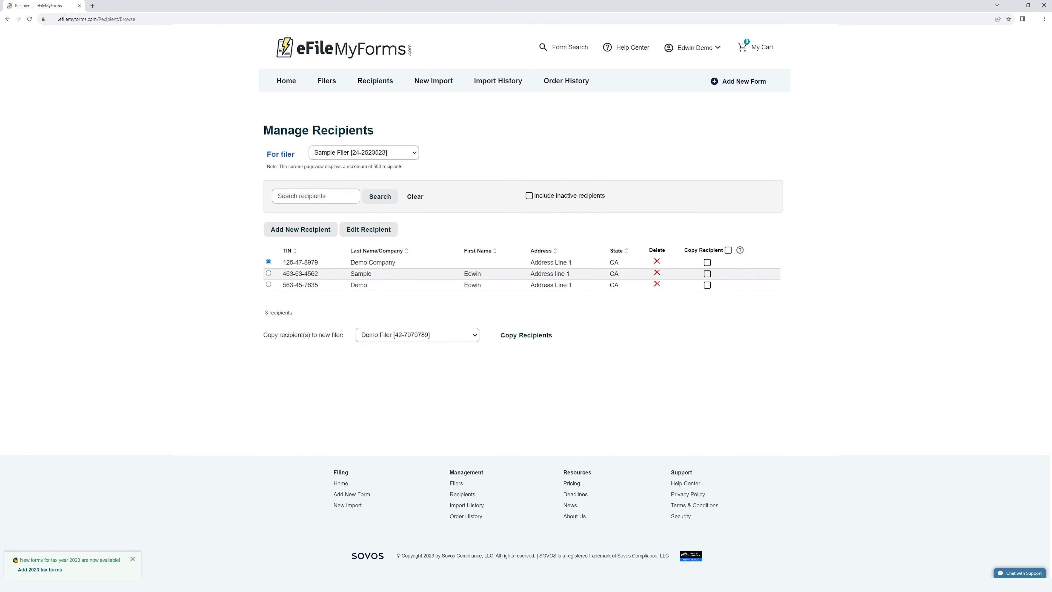
Mark only Demo Company for copying after toggling the select-all box on and off
left_click(708, 262)
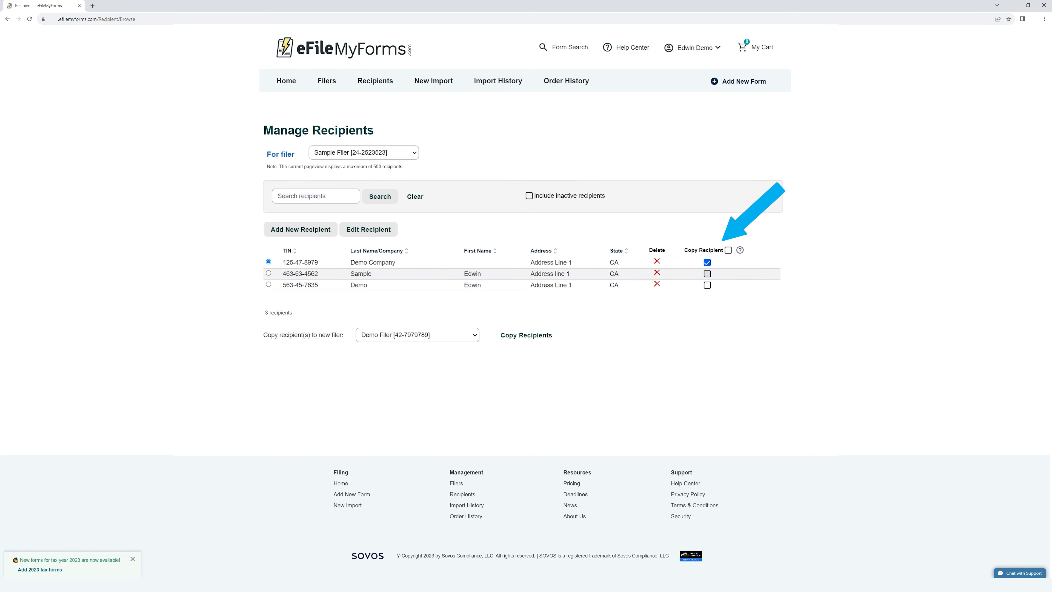
left_click(729, 250)
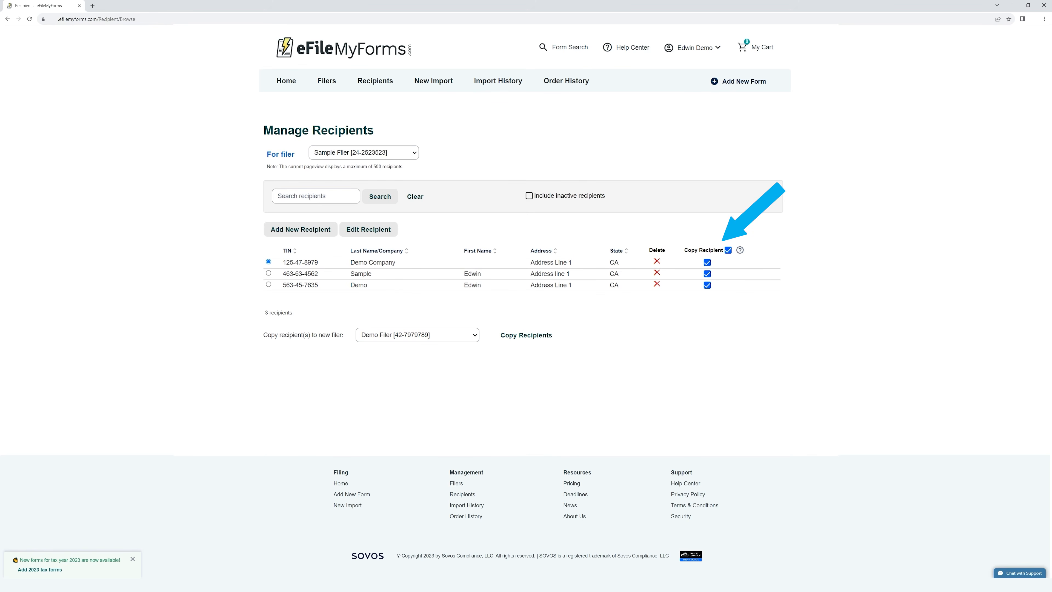
left_click(728, 250)
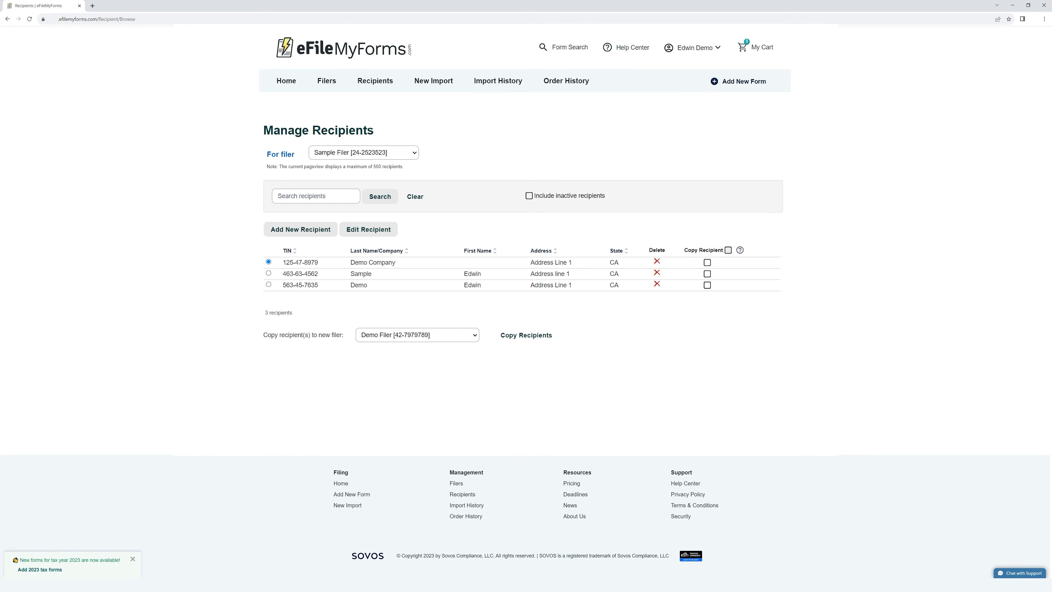
left_click(707, 262)
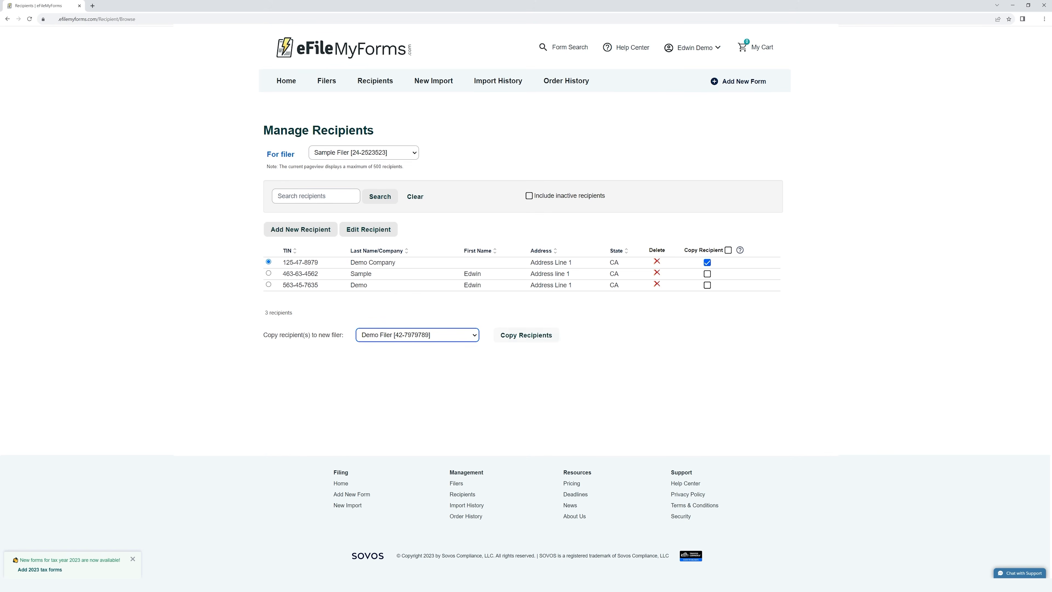
Copy Demo Company to Demo Filer, confirm both alerts, and view Demo Filer's recipients
left_click(531, 336)
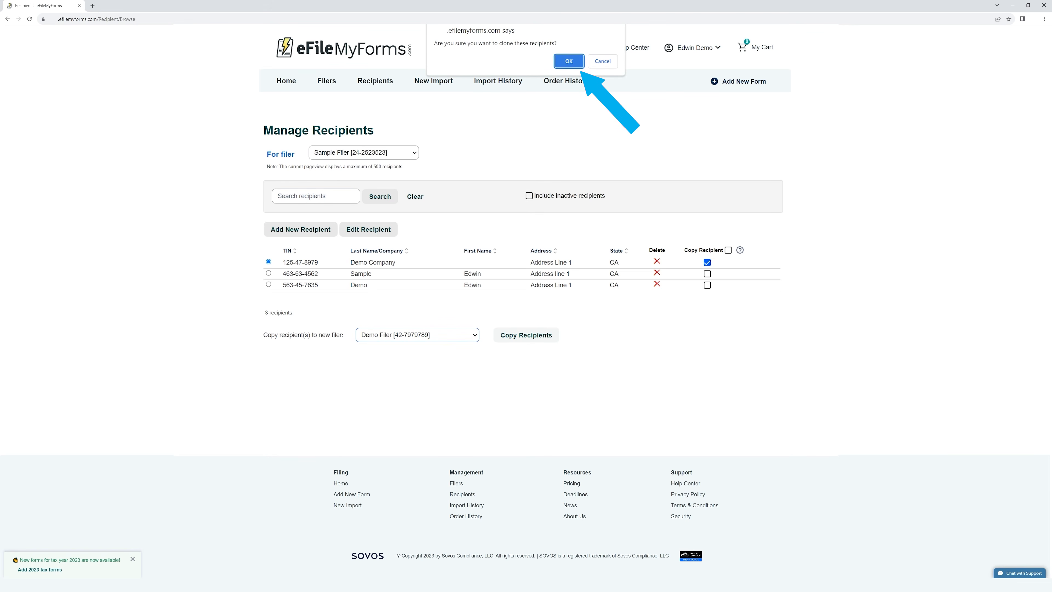
left_click(569, 62)
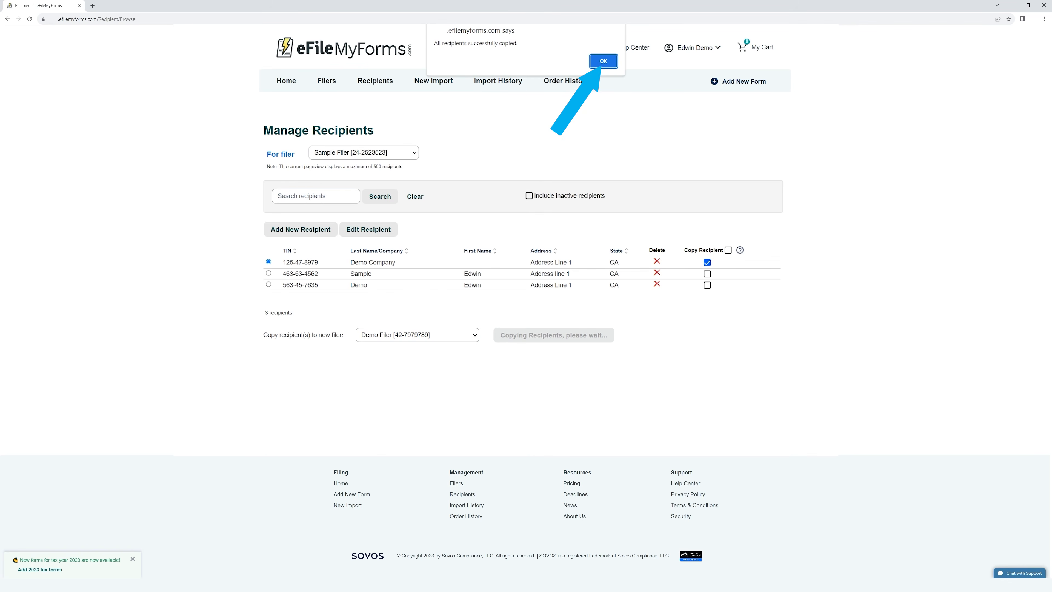
left_click(604, 61)
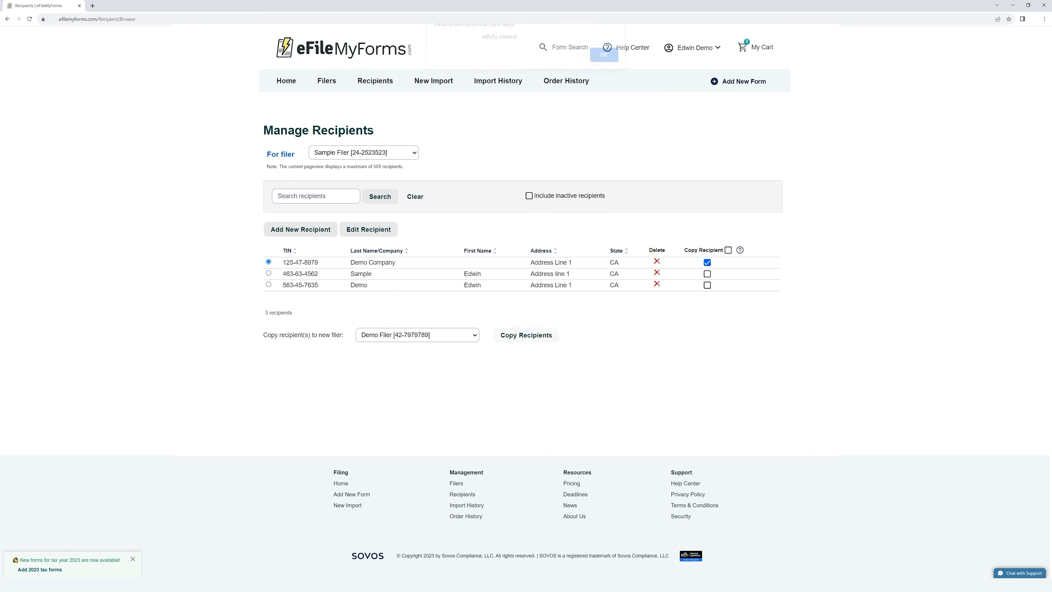
left_click(364, 152)
left_click(352, 165)
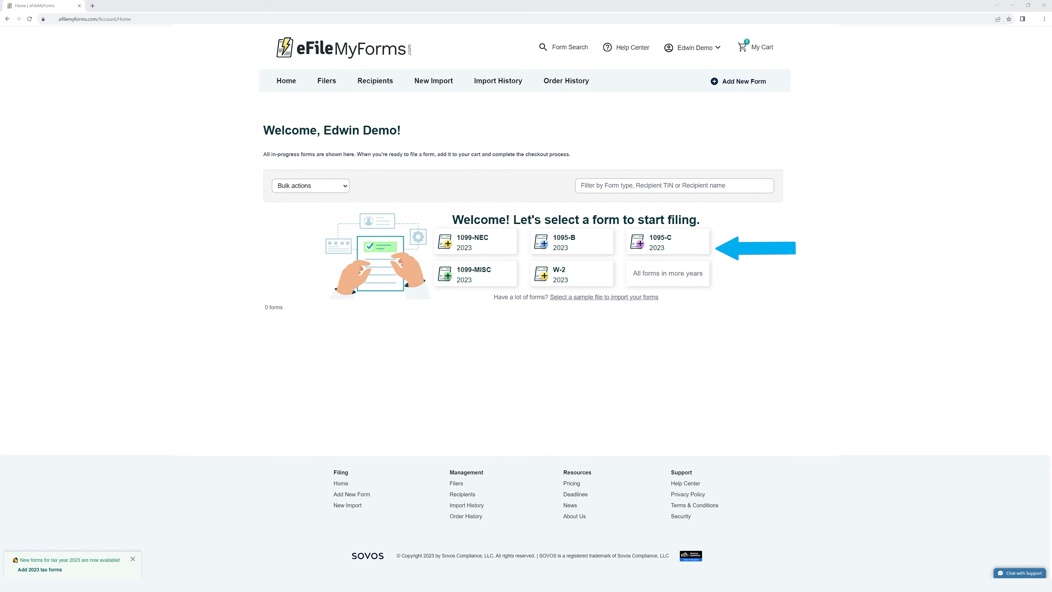
Start a new filing, browse the 2022, 2021 and 2020 forms, then show 2023 with 1099 forms expanded
left_click(744, 82)
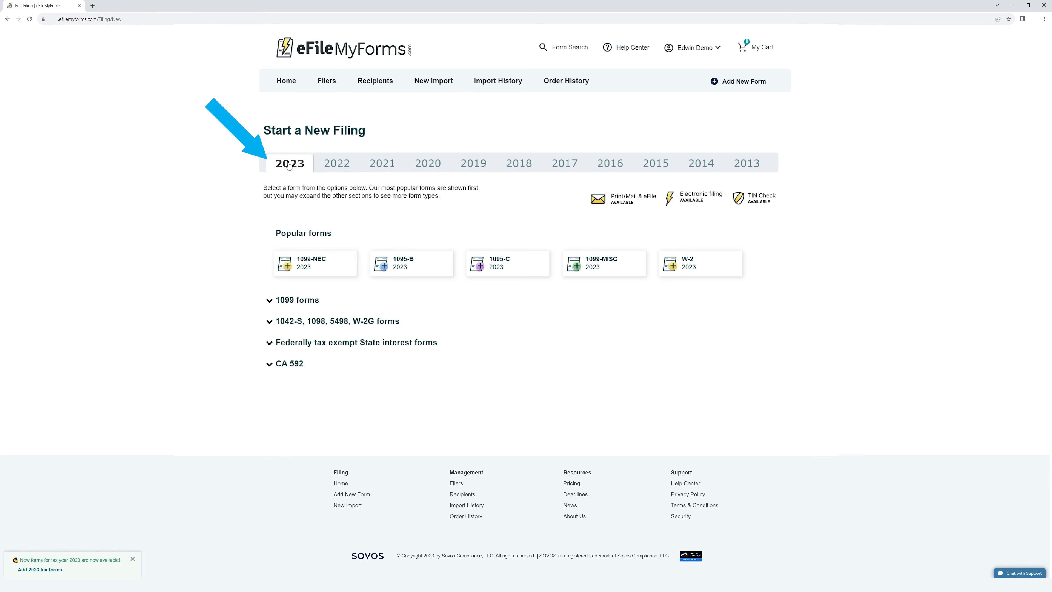
left_click(346, 165)
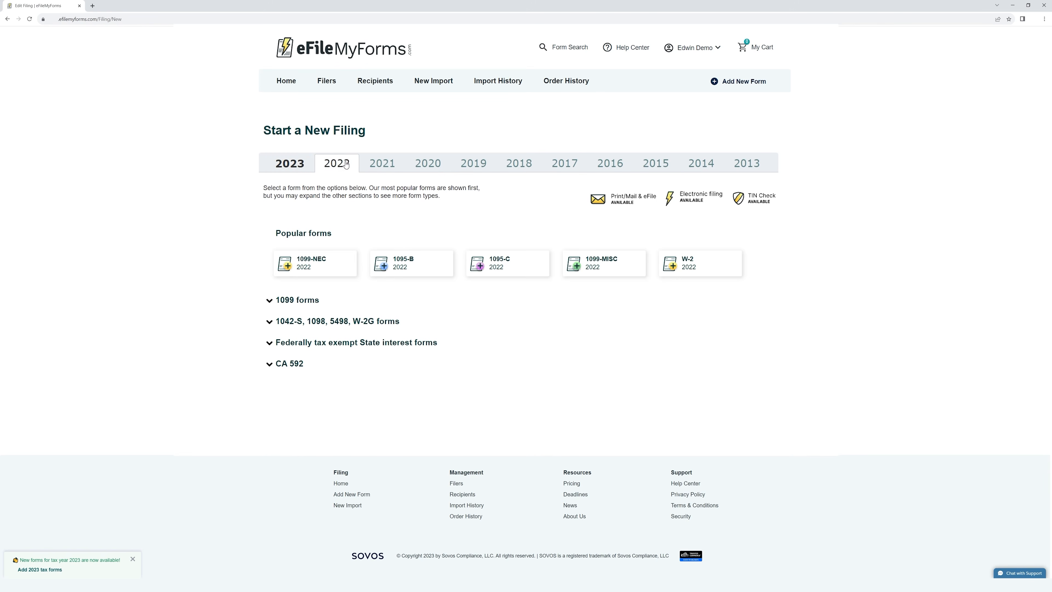
left_click(386, 162)
left_click(444, 165)
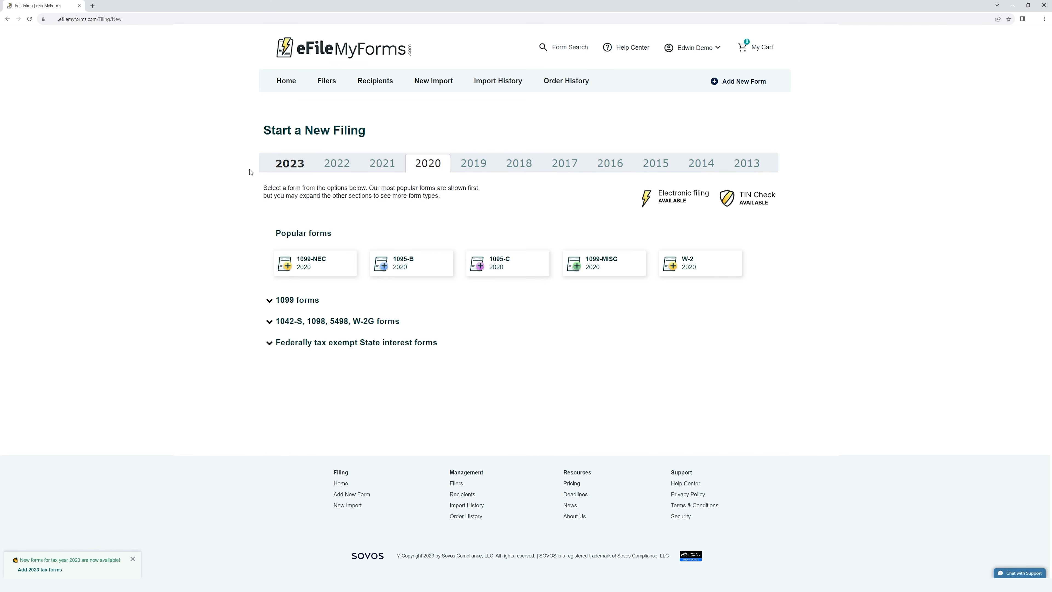
left_click(288, 170)
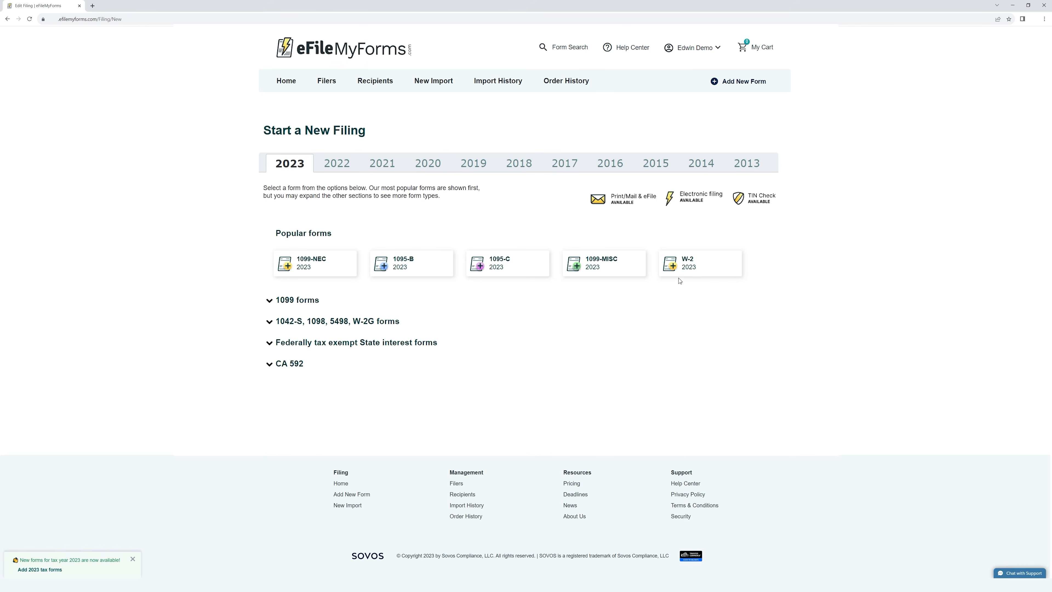
left_click(305, 305)
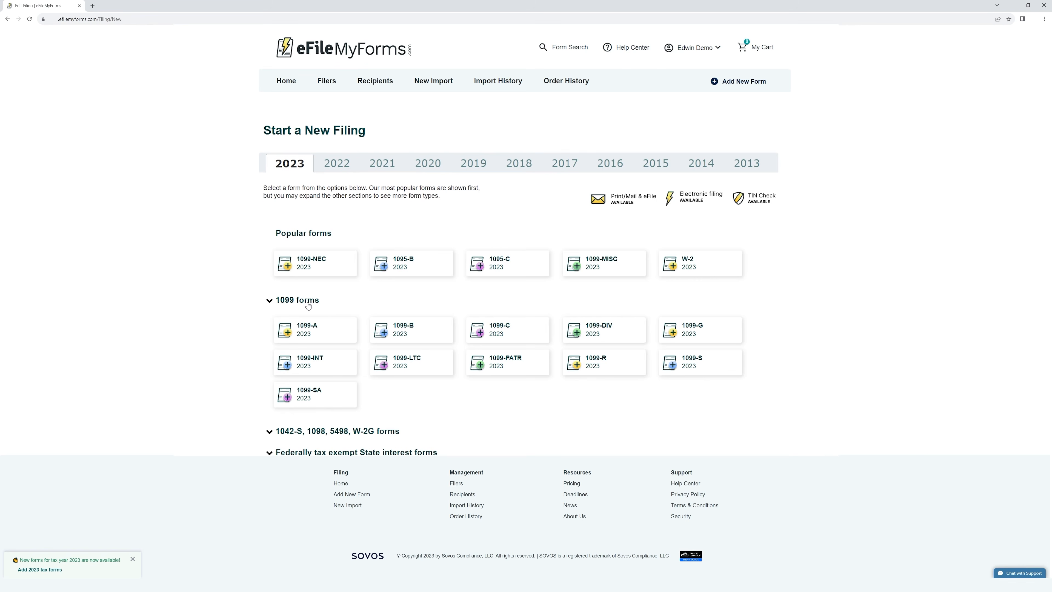
Expand the 1042-S, Federally tax exempt and CA 592 categories, then start a 2023 1099-NEC
left_click(338, 432)
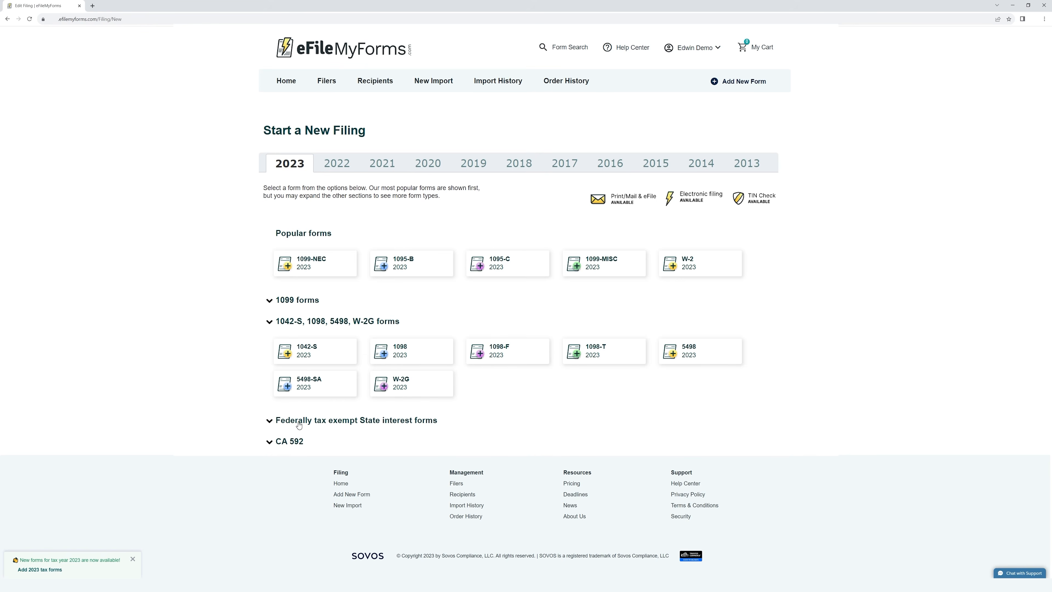
left_click(308, 422)
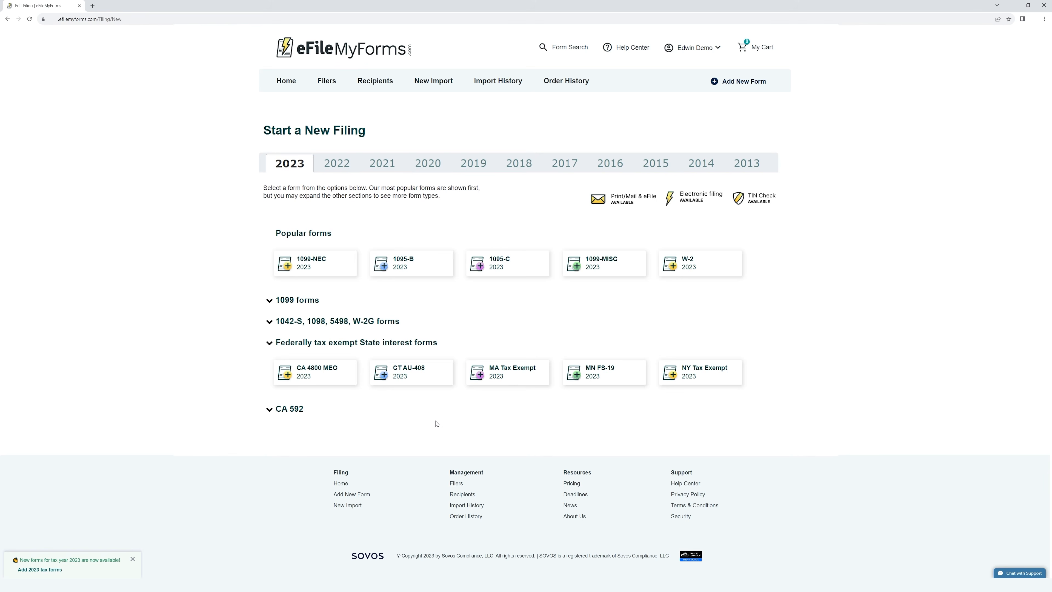
left_click(287, 409)
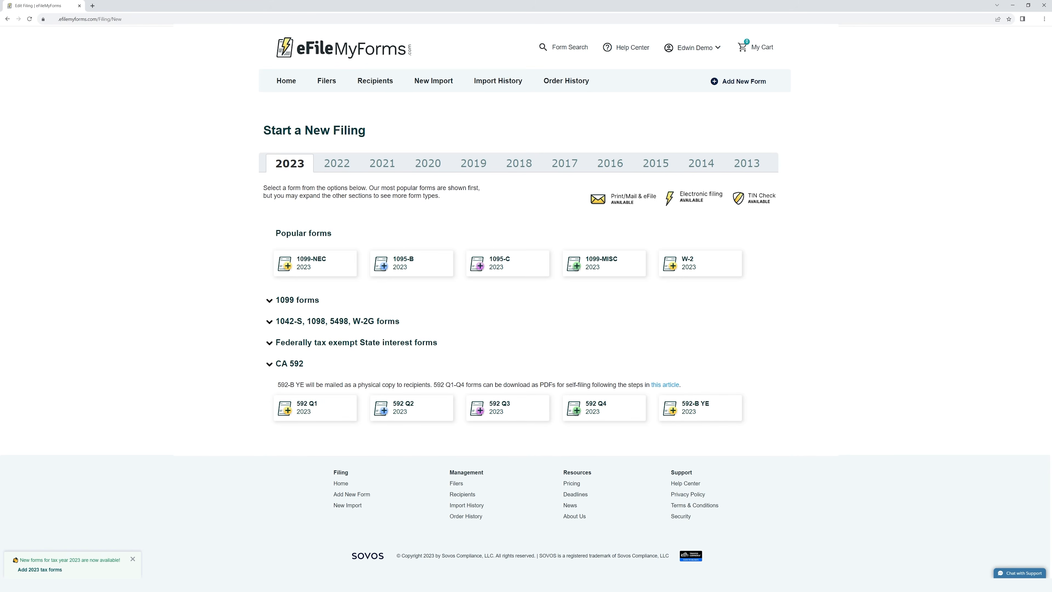
left_click(332, 270)
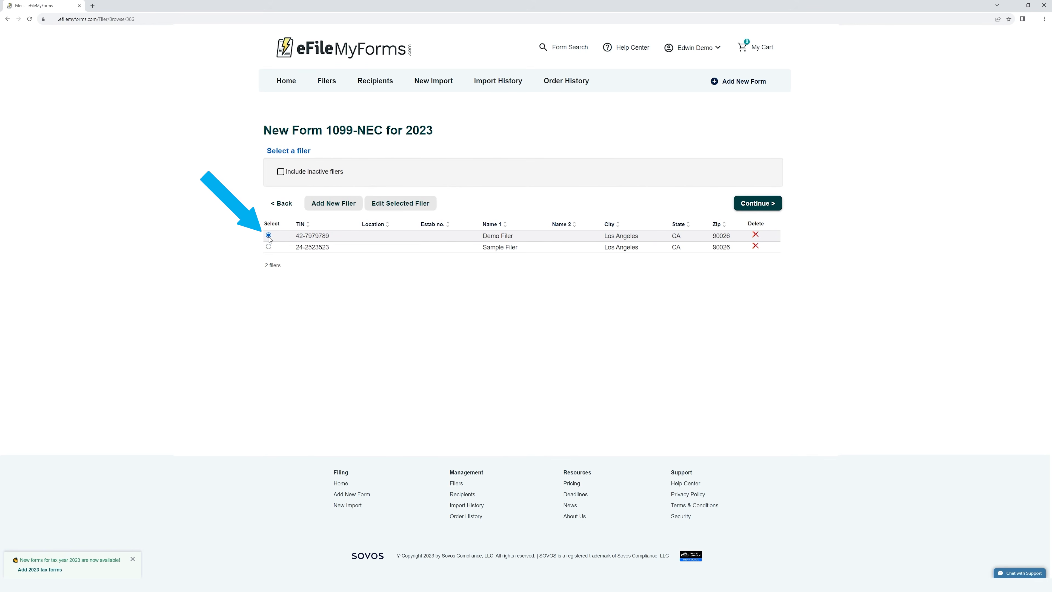
Choose Demo Filer as payer and Demo Company as recipient to open a blank 1099-NEC
left_click(761, 207)
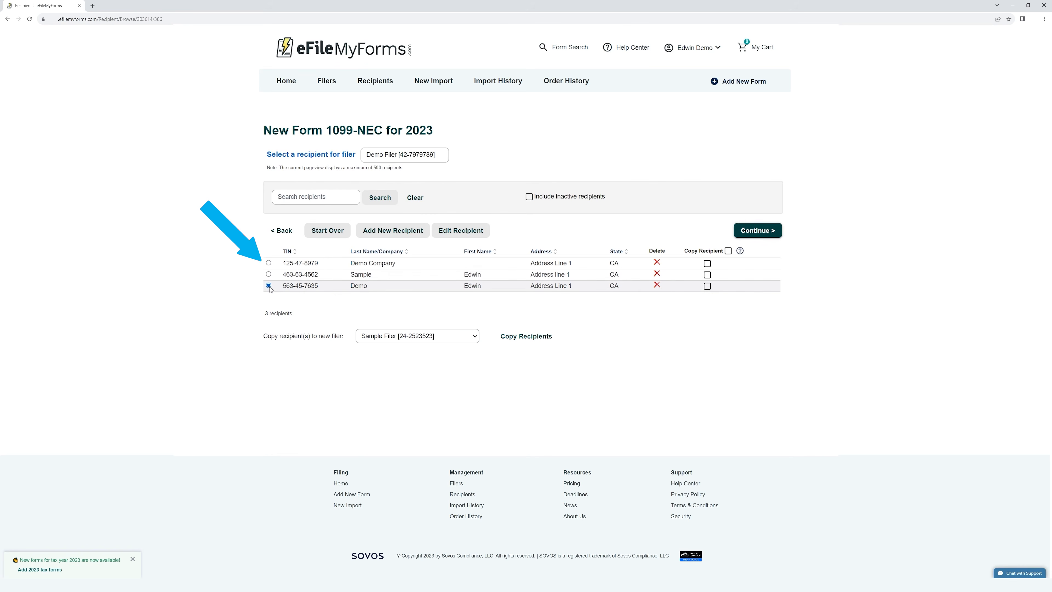
left_click(268, 263)
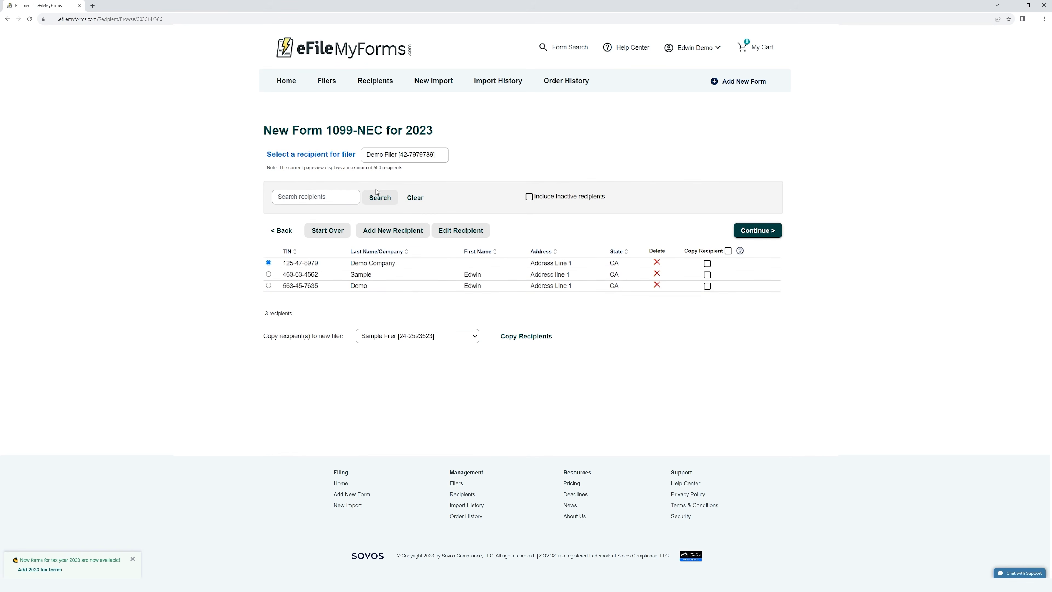
left_click(773, 232)
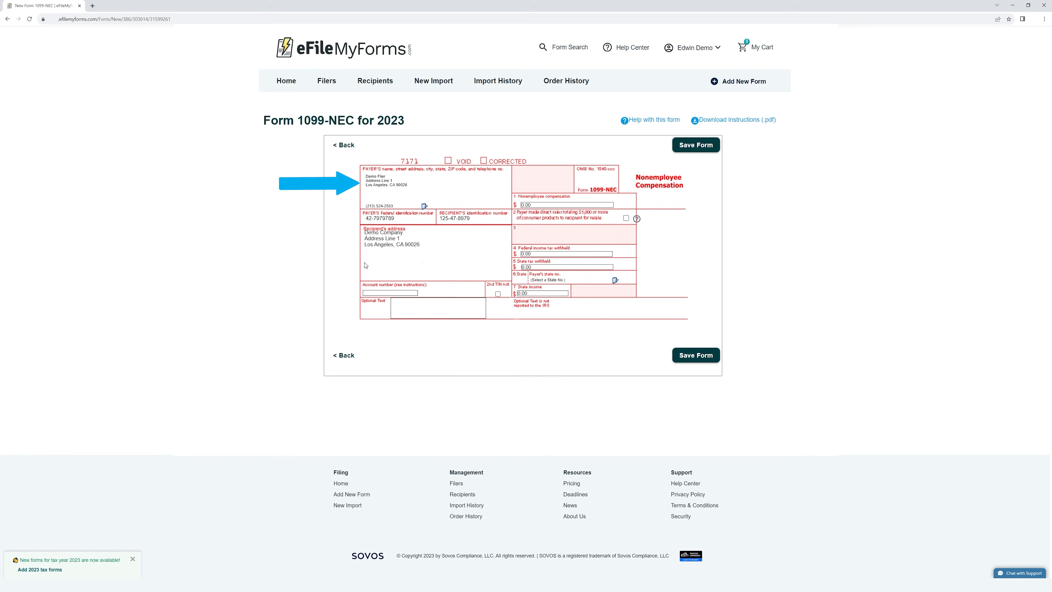
Enter 7000 nonemployee compensation in box 1 and an account number, then save the 1099-NEC
left_click_drag(367, 178, 408, 185)
left_click_drag(364, 233, 419, 244)
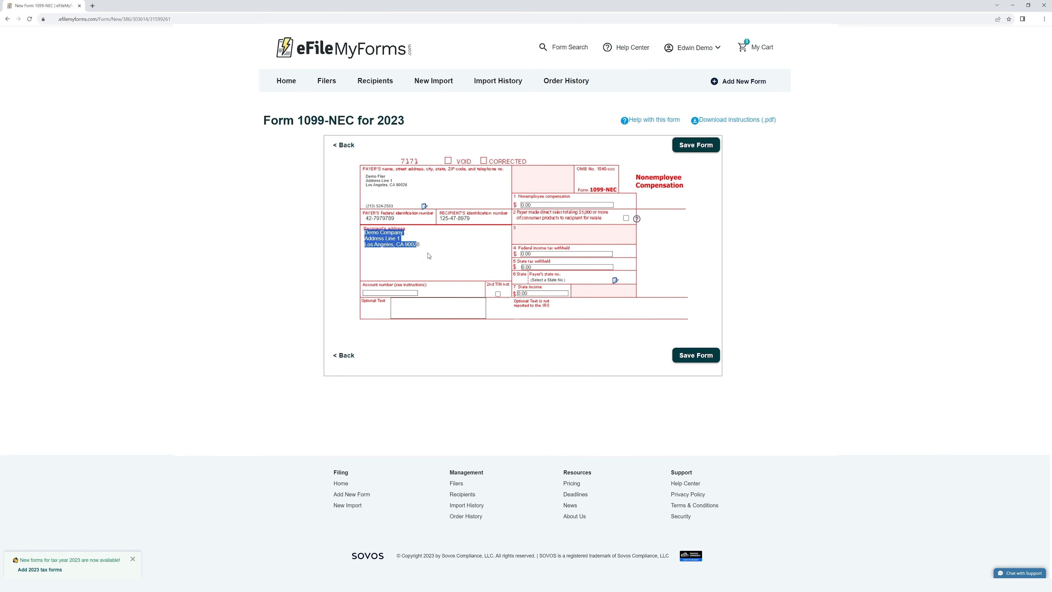
left_click(541, 204)
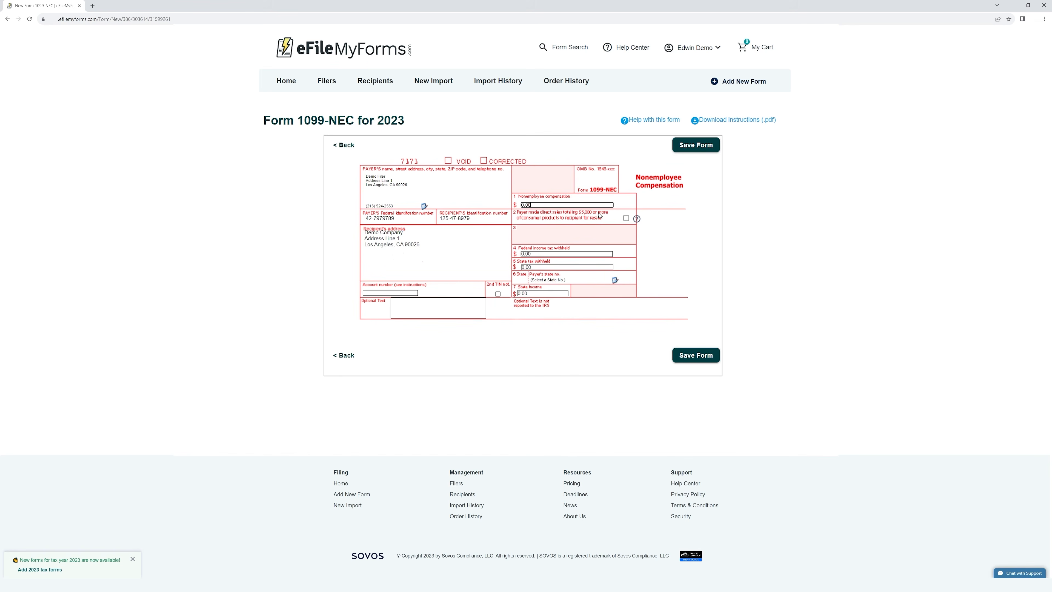
left_click_drag(537, 202, 504, 209)
type("7000")
key("Tab")
left_click(396, 293)
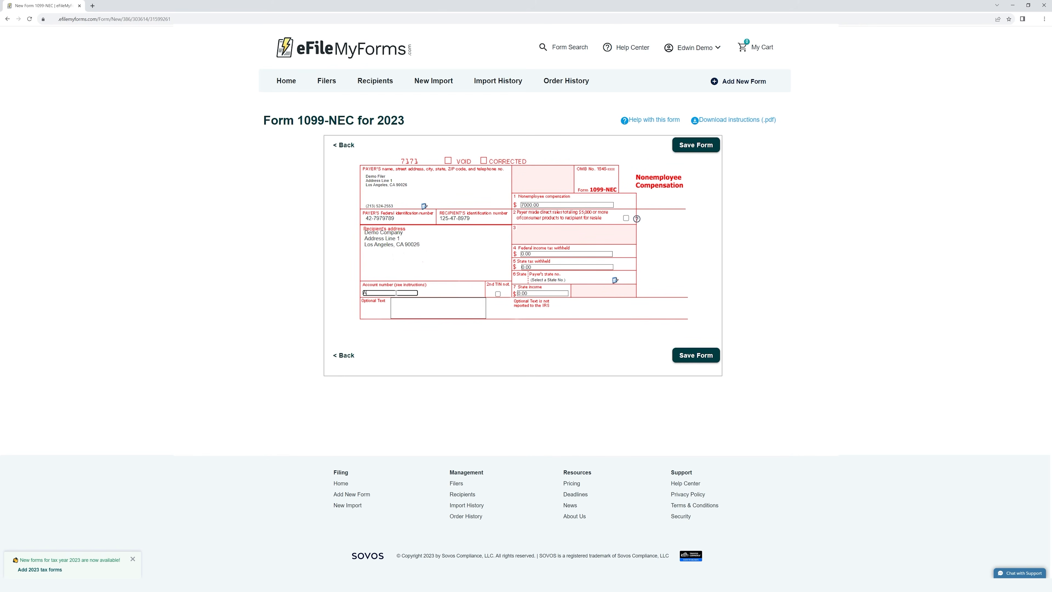
type("Account Number")
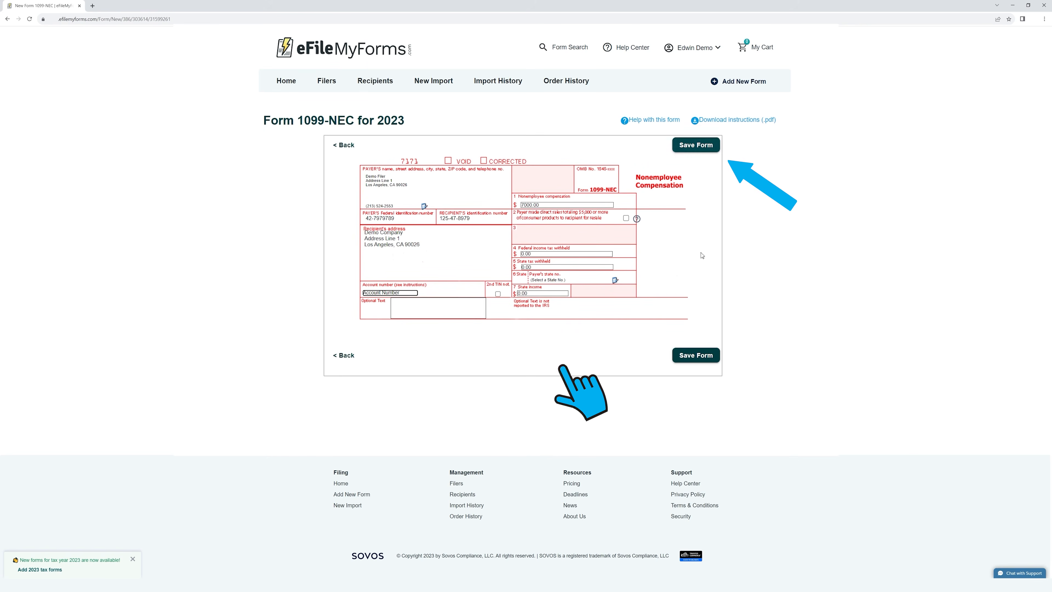
left_click(699, 357)
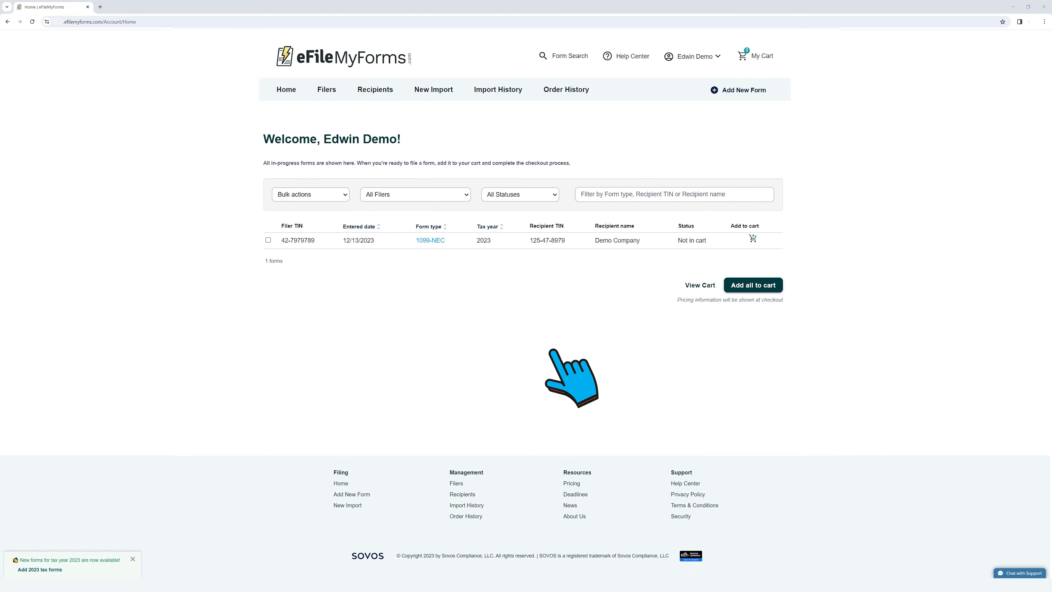
Open Import Forms and browse the 2022 through 2017 form years before returning to 2023
left_click(434, 91)
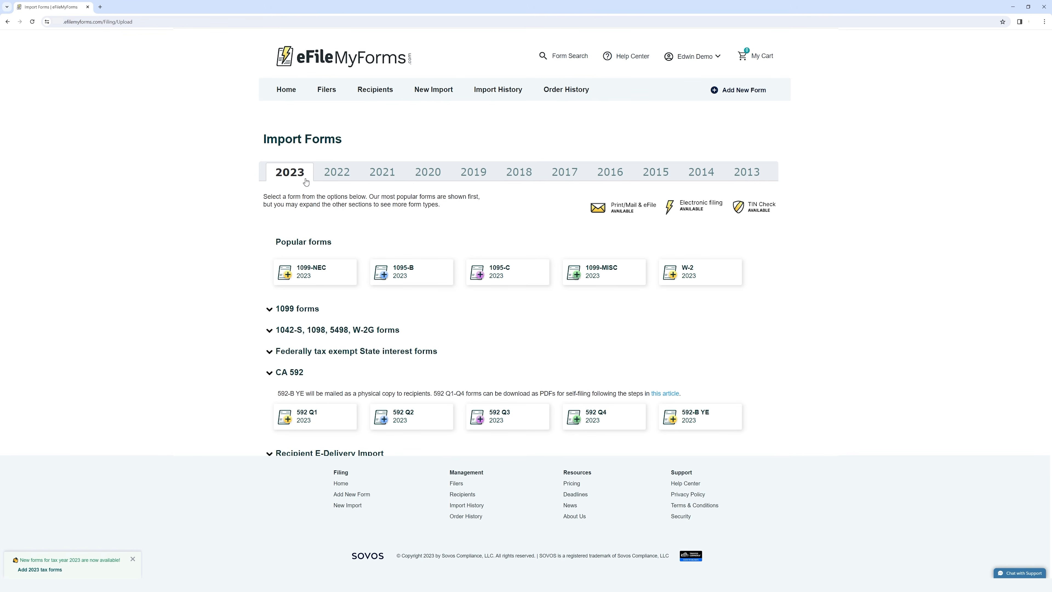
left_click(331, 177)
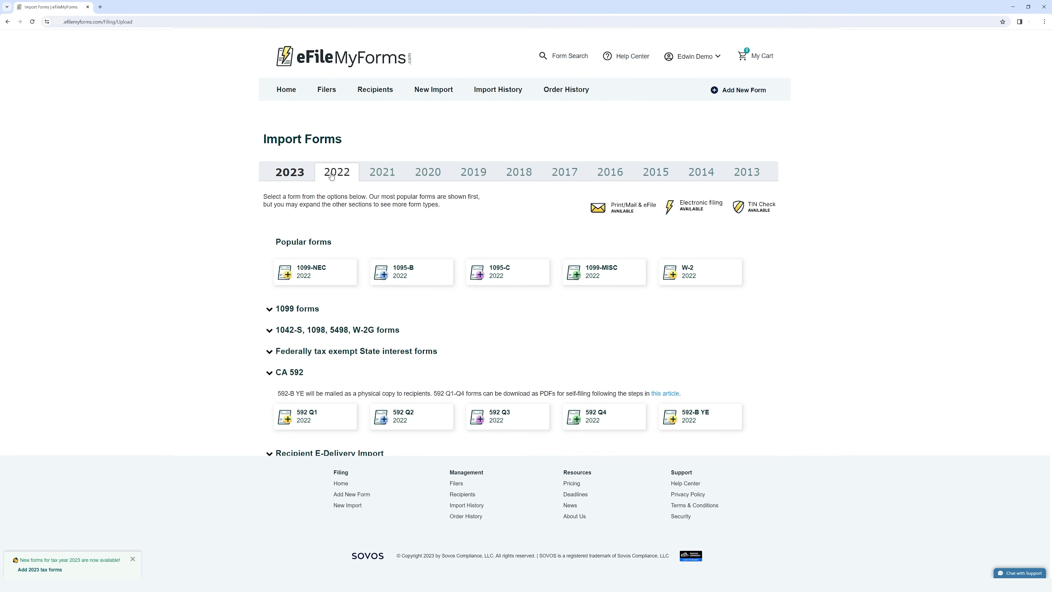
left_click(379, 177)
left_click(438, 179)
left_click(474, 176)
left_click(514, 177)
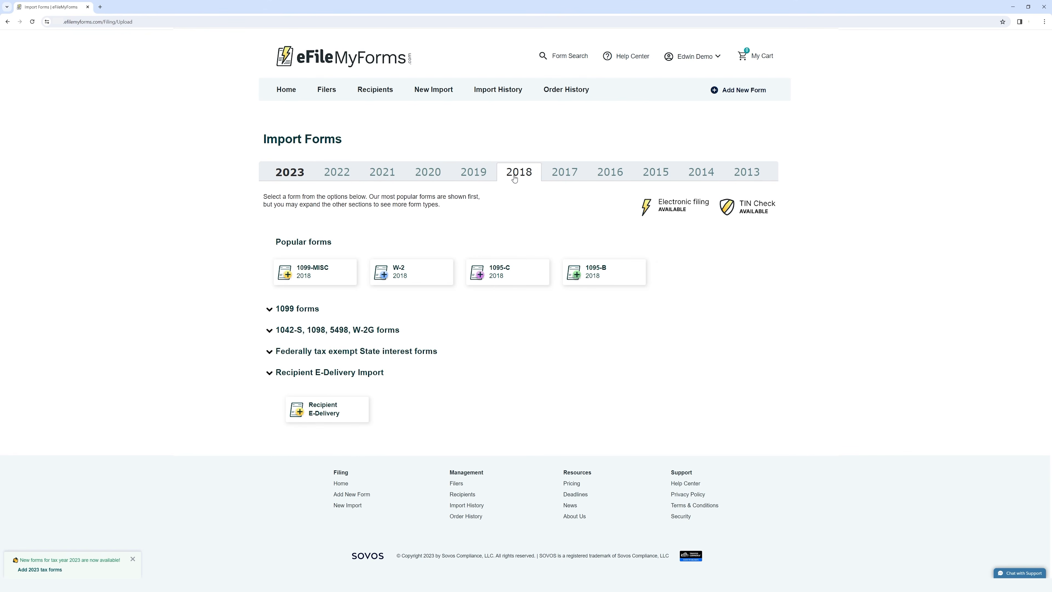
left_click(565, 174)
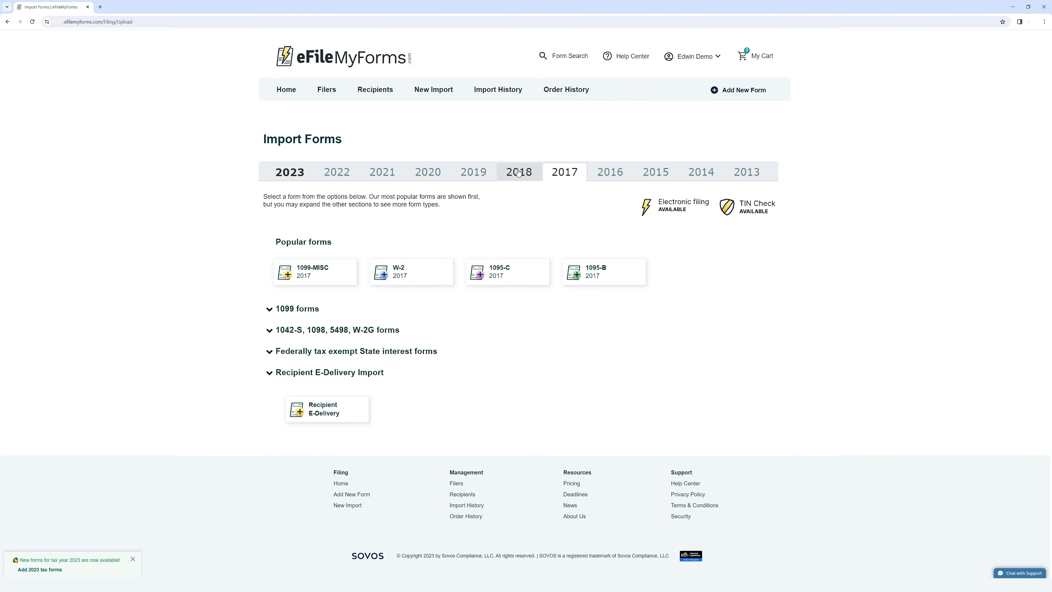
left_click(290, 176)
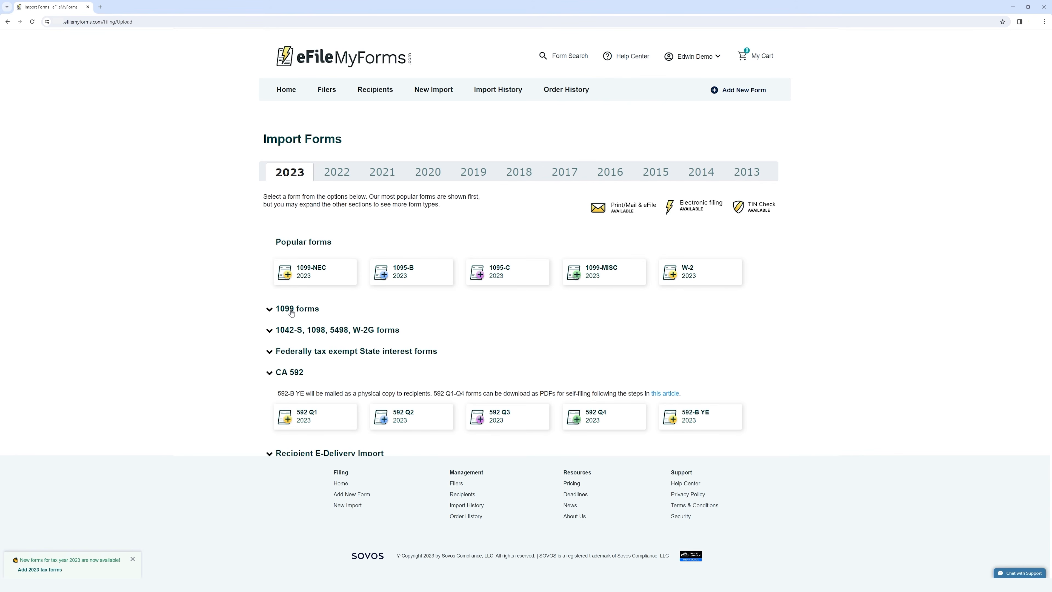
Expand the 1099, 1042-S, Federally tax exempt, CA 592 and Recipient E-Delivery Import categories
left_click(306, 310)
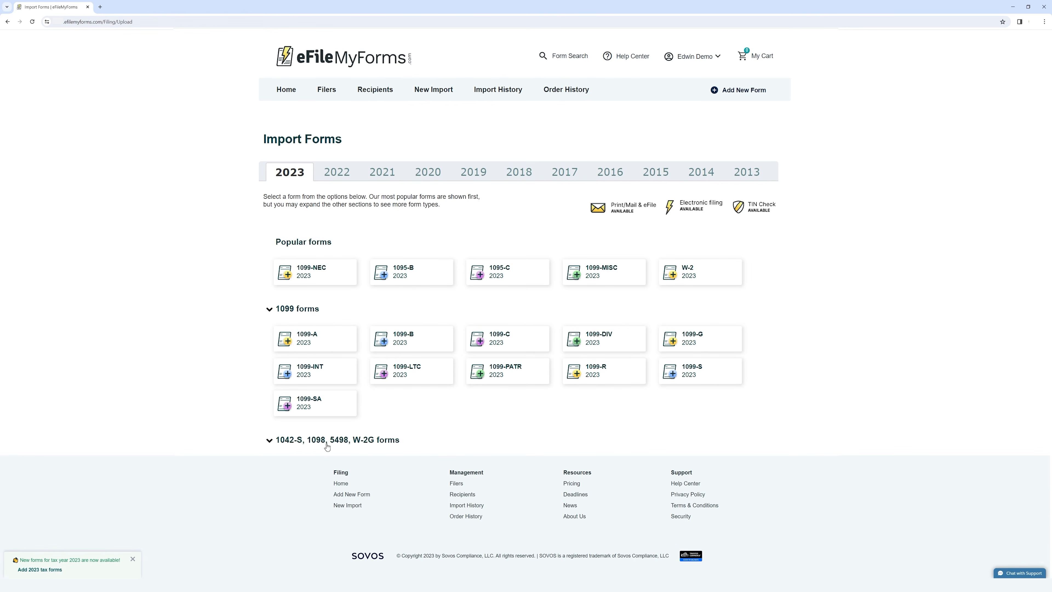
left_click(317, 441)
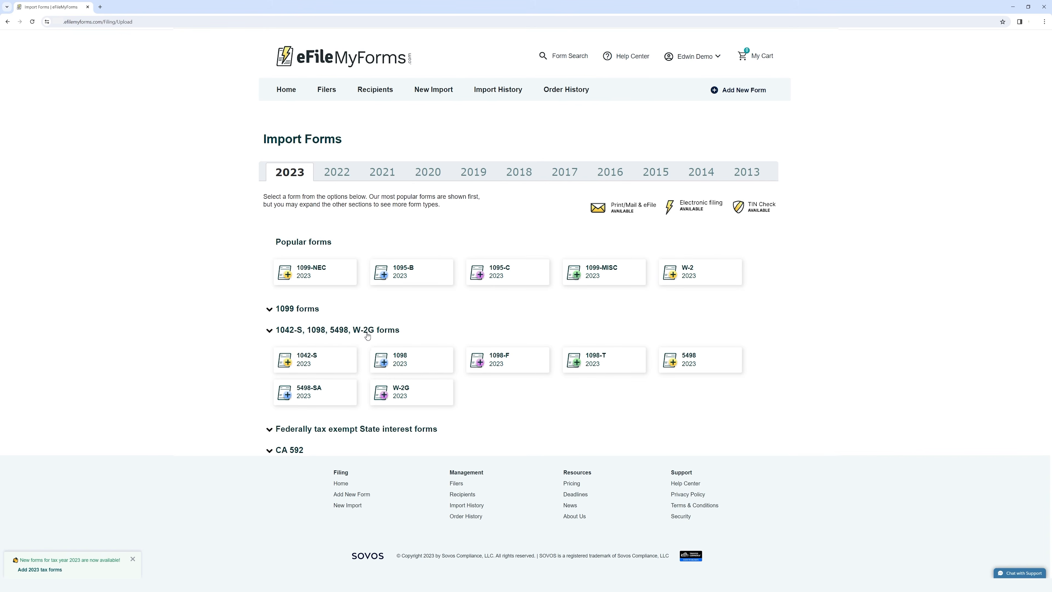
left_click(351, 431)
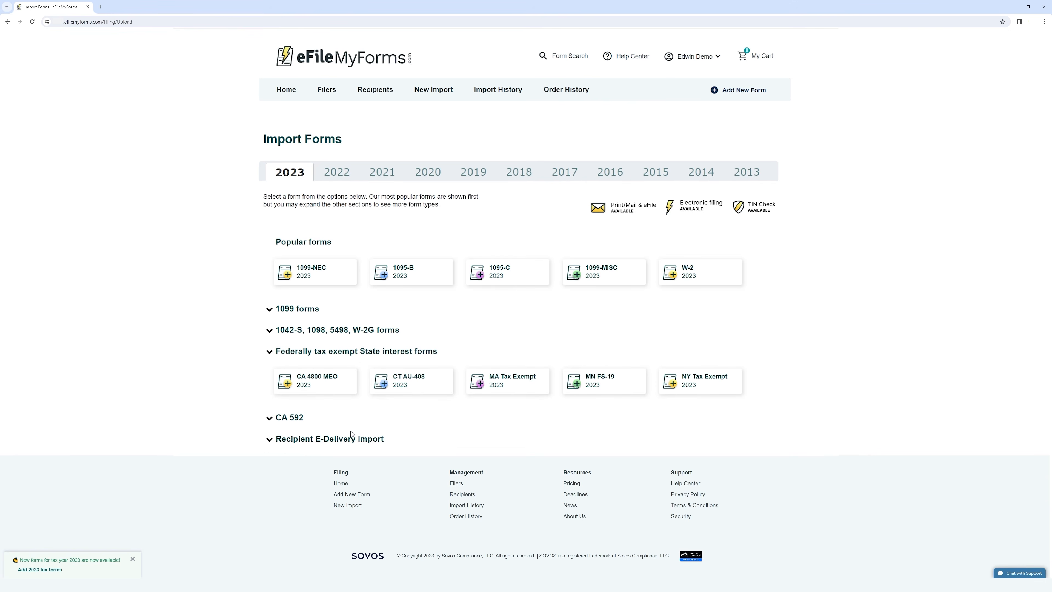
left_click(291, 417)
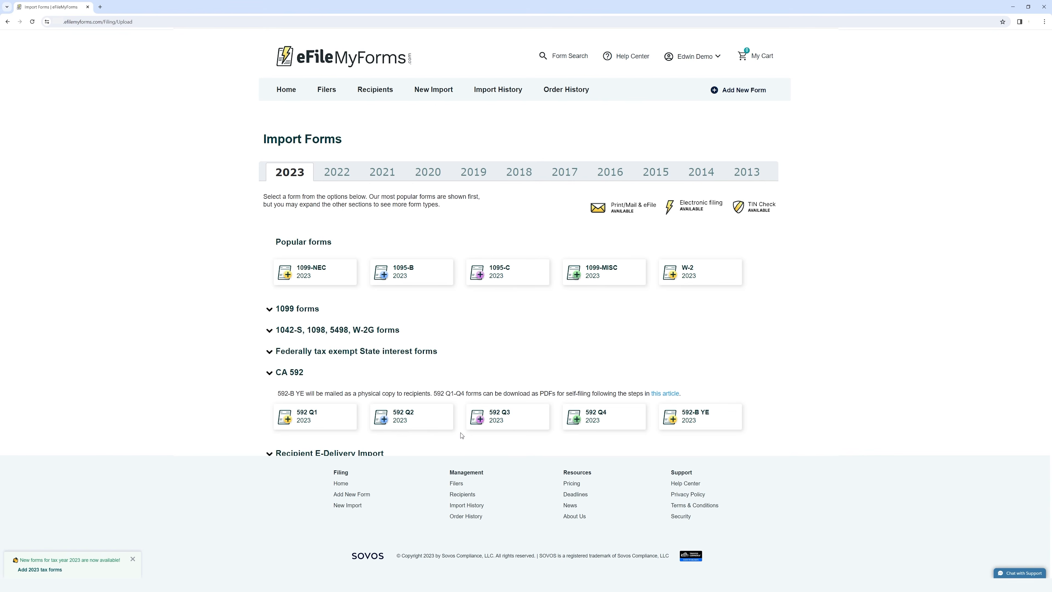
left_click(332, 453)
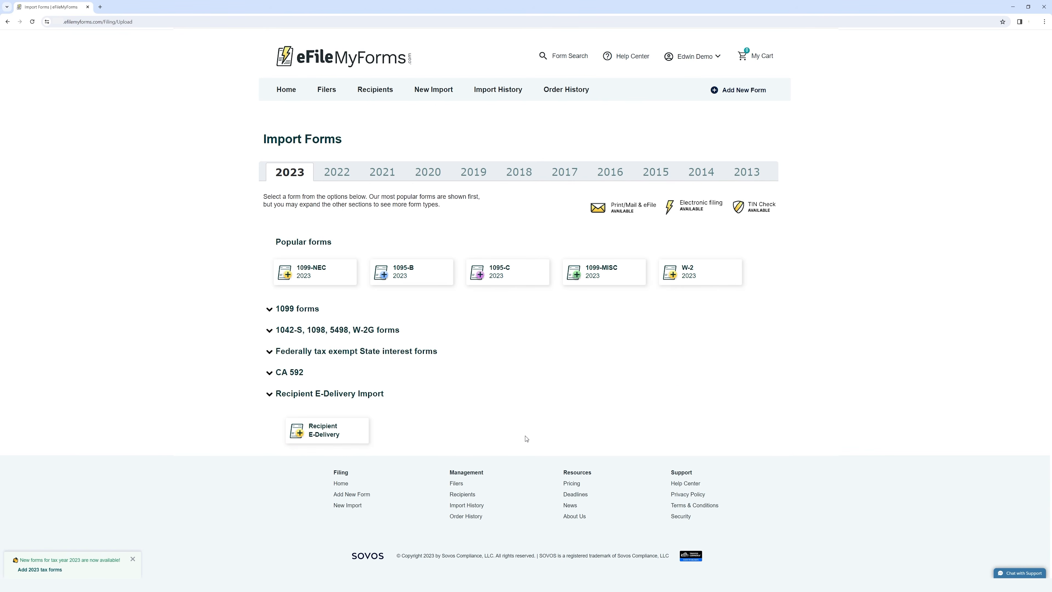
Start a 2023 1099-NEC import, pick Demo Filer as its filer, and view the sample import files
left_click(325, 278)
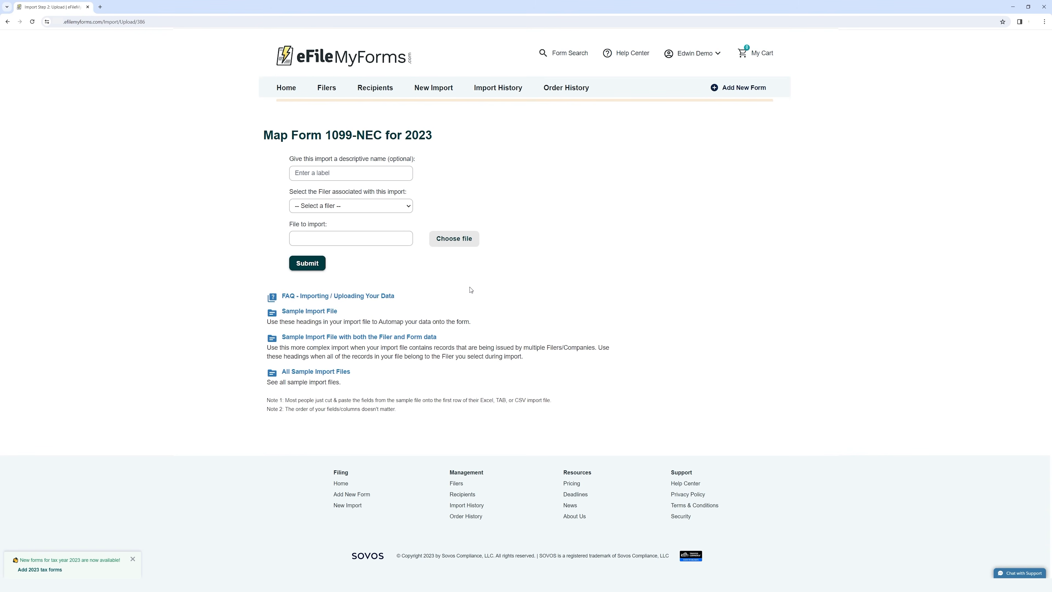
left_click_drag(260, 134, 457, 134)
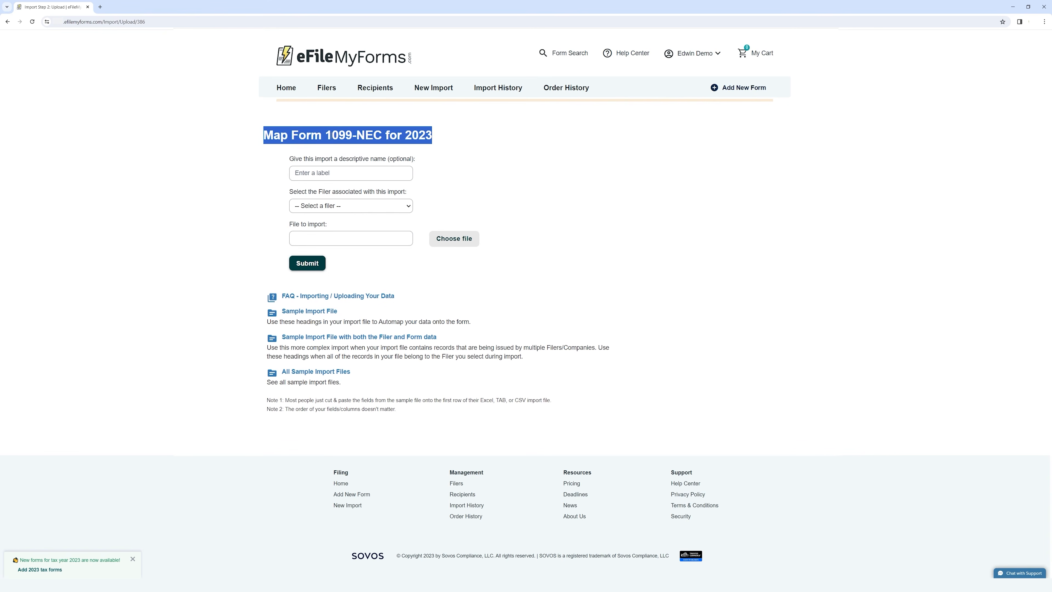
left_click(372, 131)
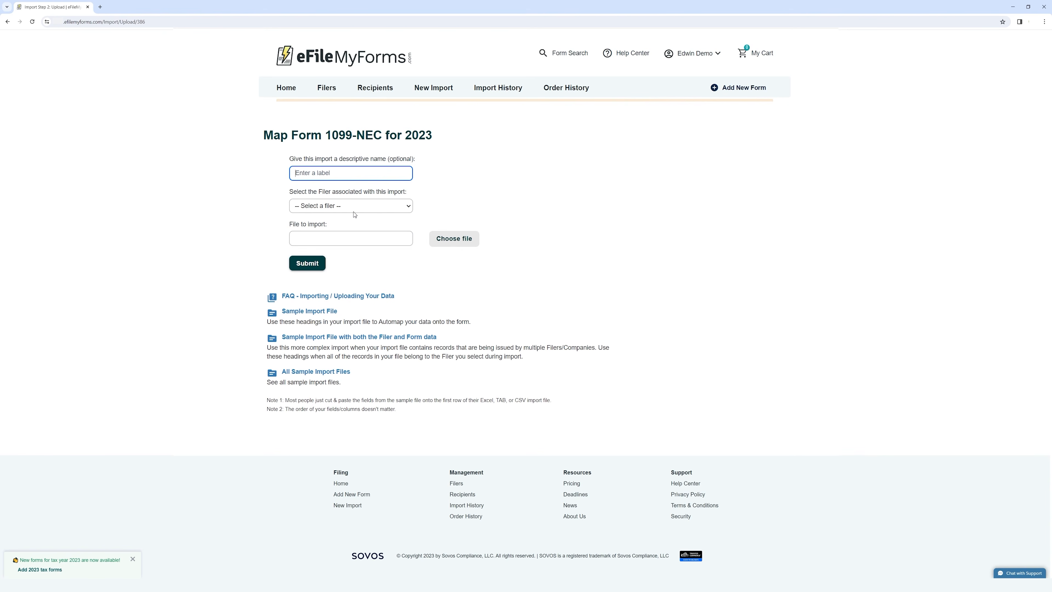
left_click(380, 212)
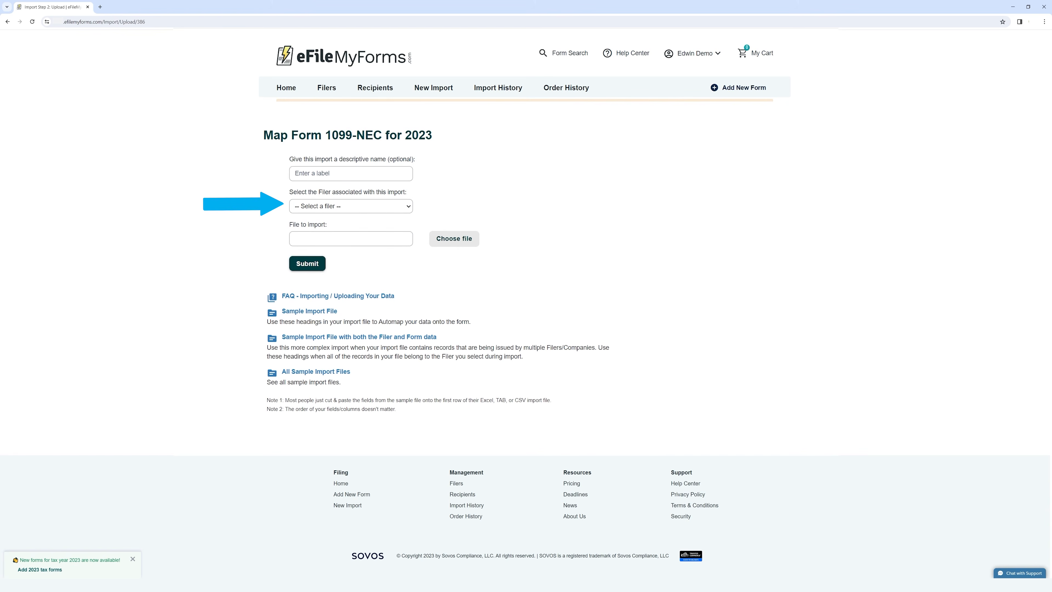
left_click(412, 211)
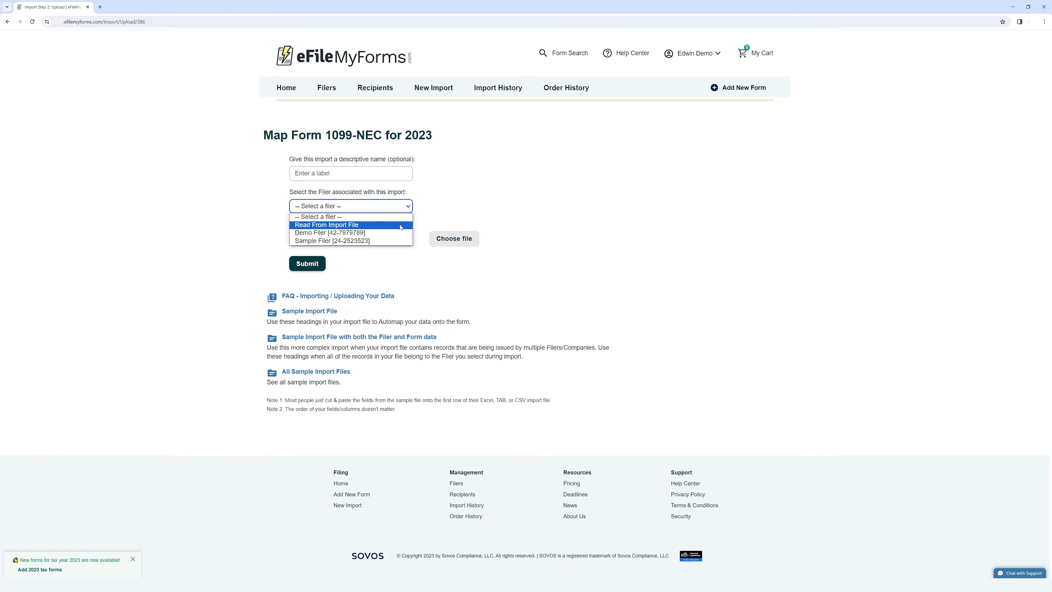
left_click(381, 233)
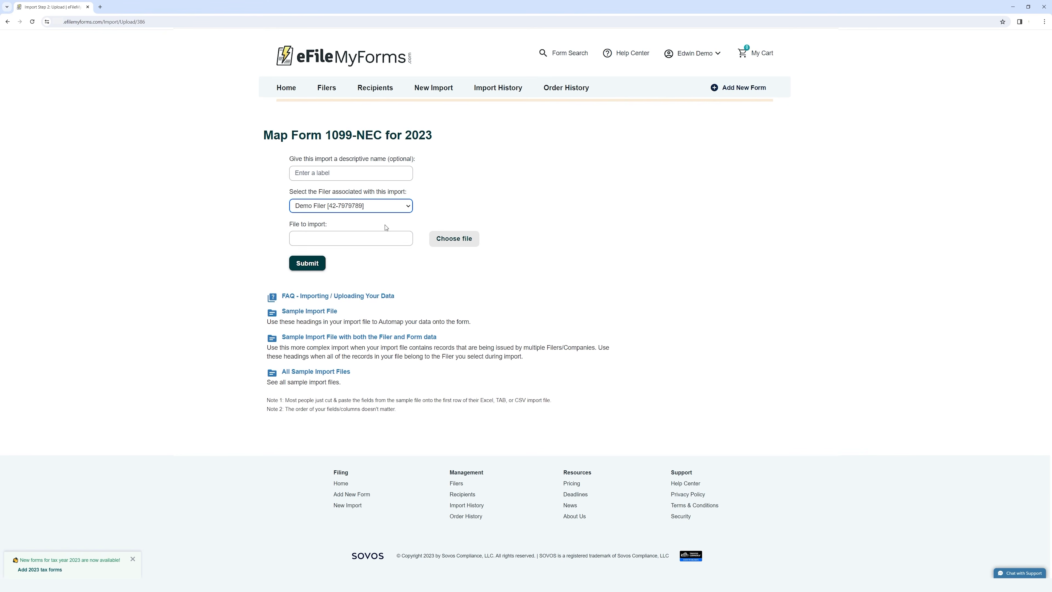
left_click(456, 210)
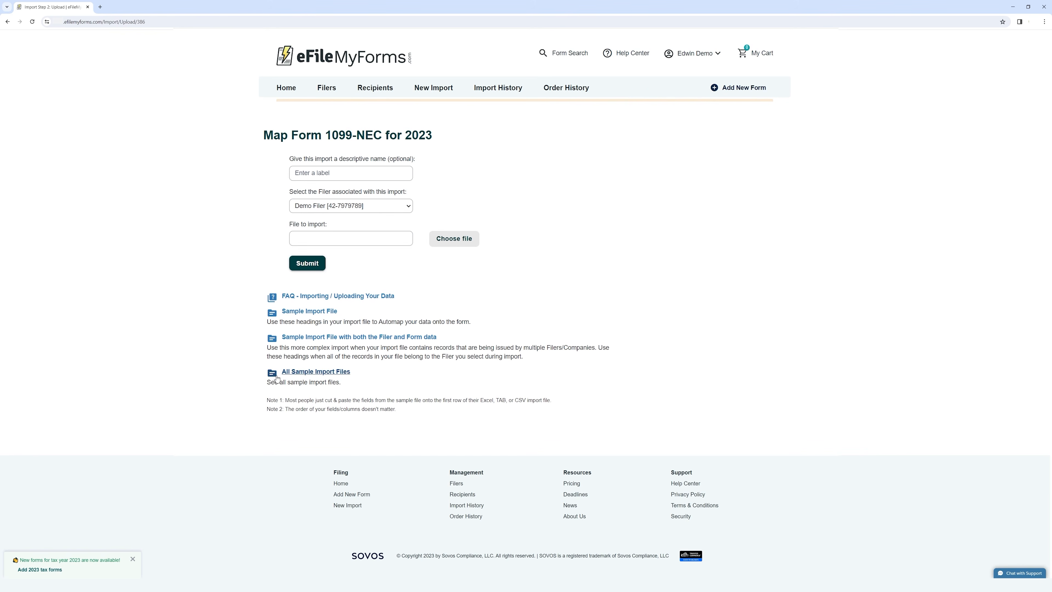
left_click(343, 374)
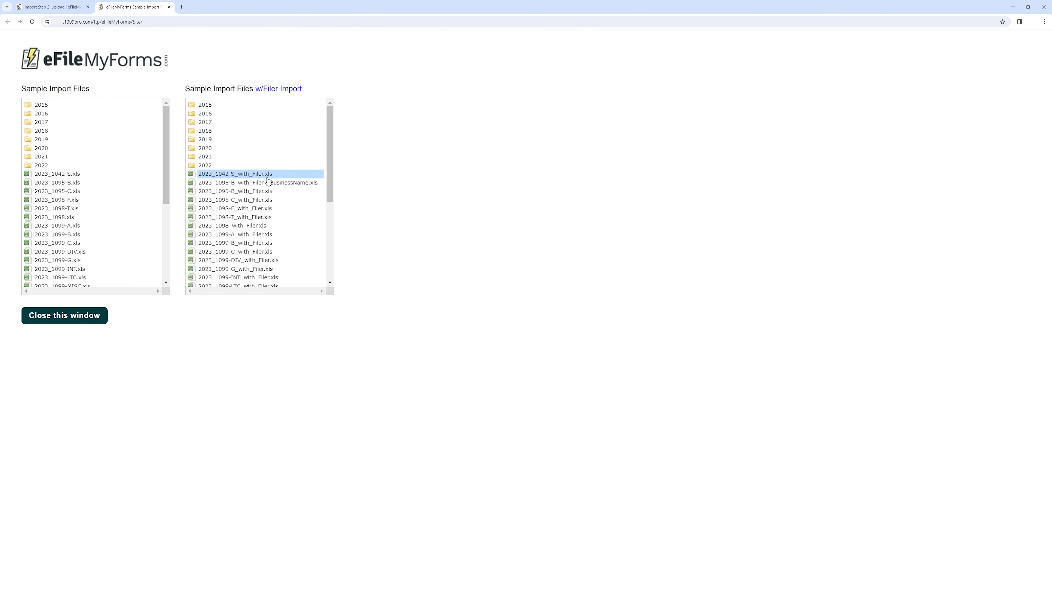
Scroll the sample import files list, close that tab, and return to the 1099-NEC mapping page
scroll(257, 182, "down", 2)
scroll(271, 207, "up", 4)
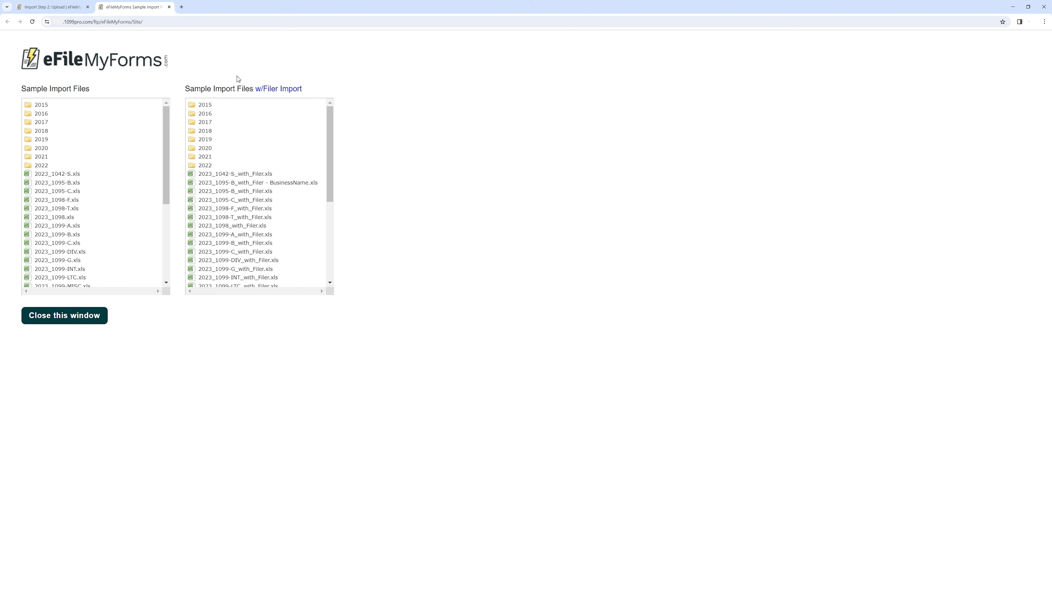
left_click(170, 8)
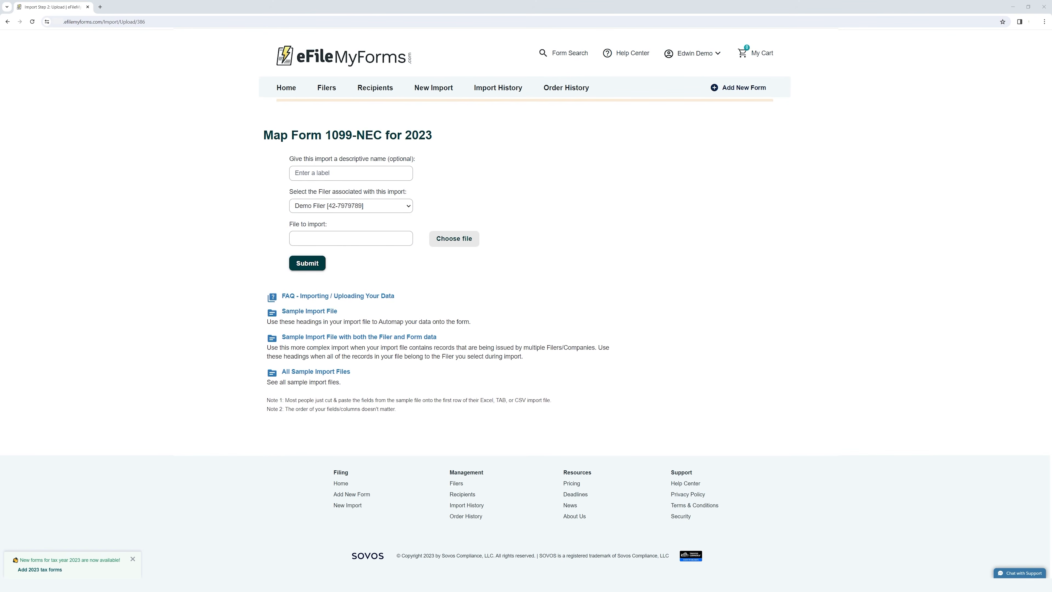
left_click_drag(263, 135, 461, 144)
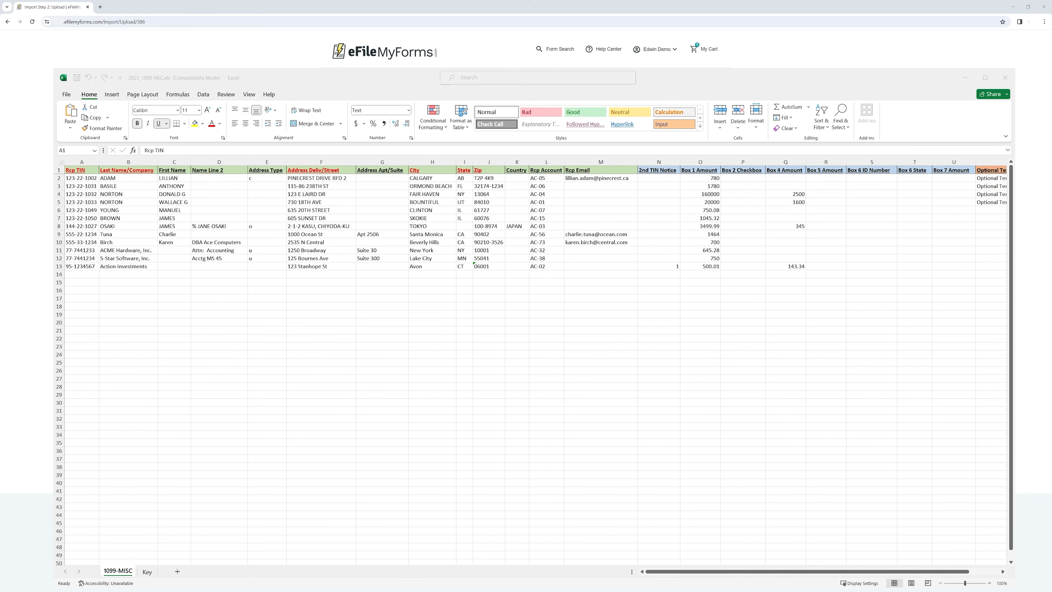
Review the row-1 headings from Rcp TIN through Last Name/Company, First Name, Address, City, State and Zip
left_click(138, 171)
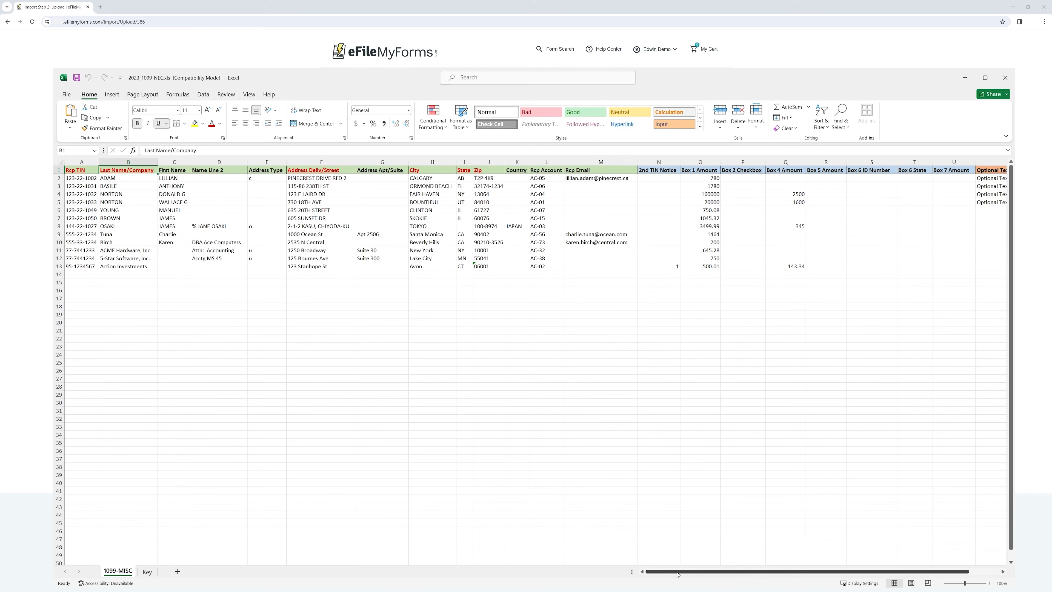
left_click(74, 169)
left_click(127, 169)
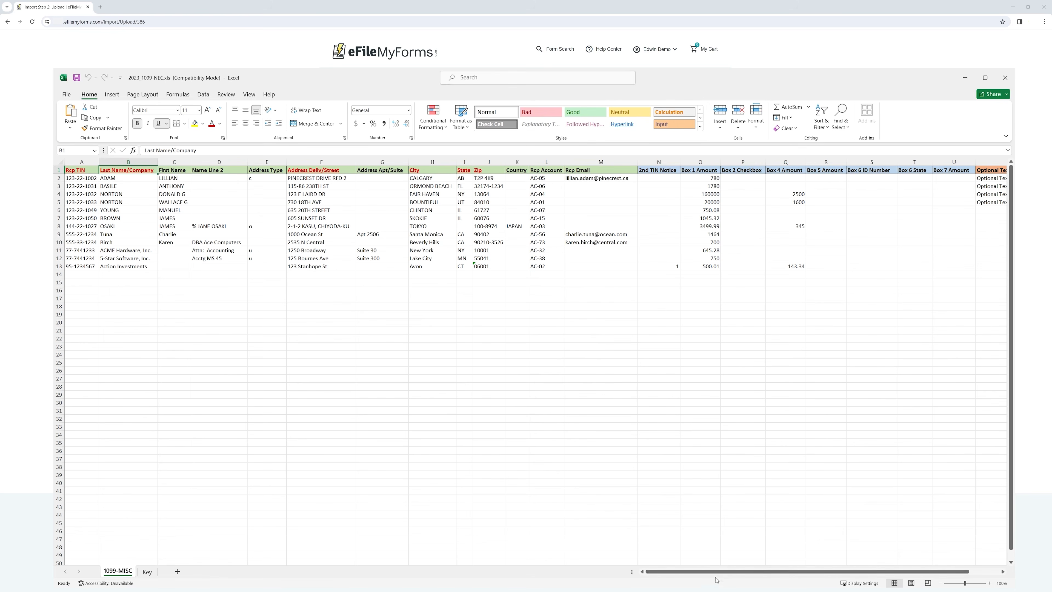
mouse_move(719, 572)
left_mouse_down()
mouse_move(795, 572)
mouse_move(717, 572)
left_mouse_up()
left_click(78, 171)
left_click(126, 172)
left_click(314, 172)
left_click(427, 171)
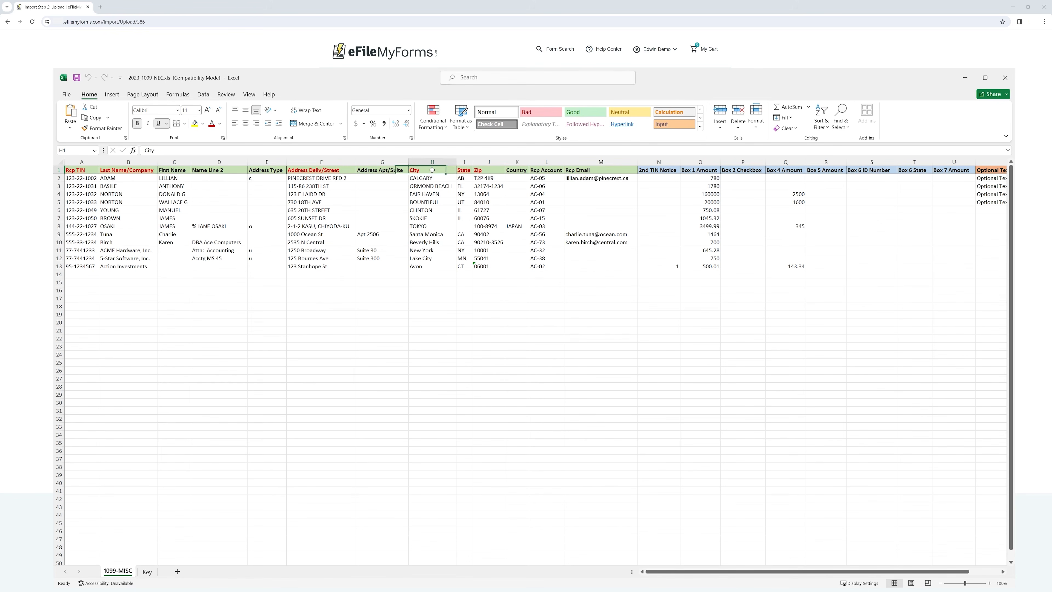
left_click(472, 172)
left_click(485, 173)
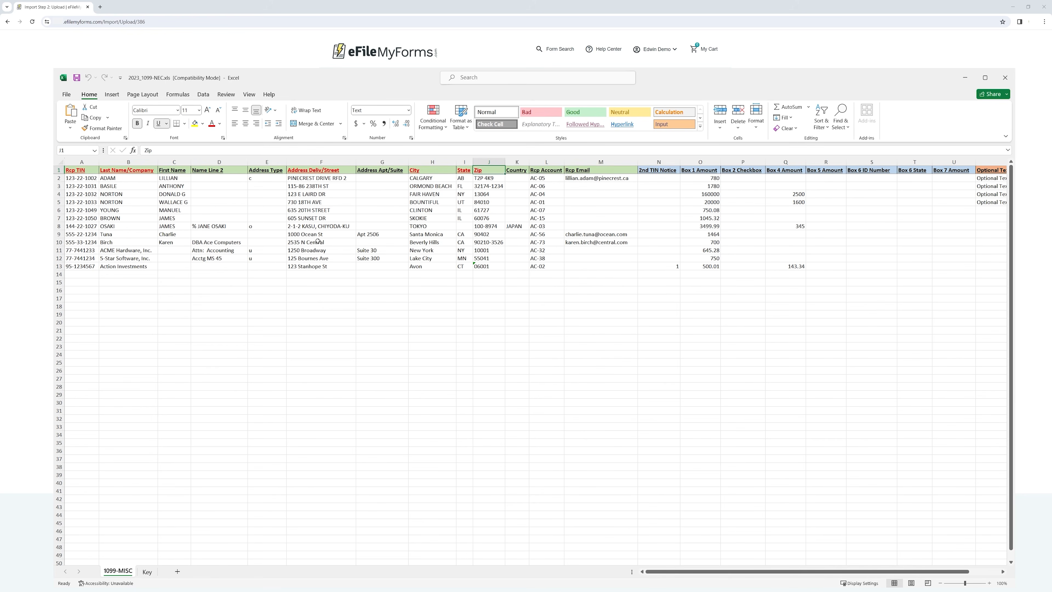
left_click(176, 172)
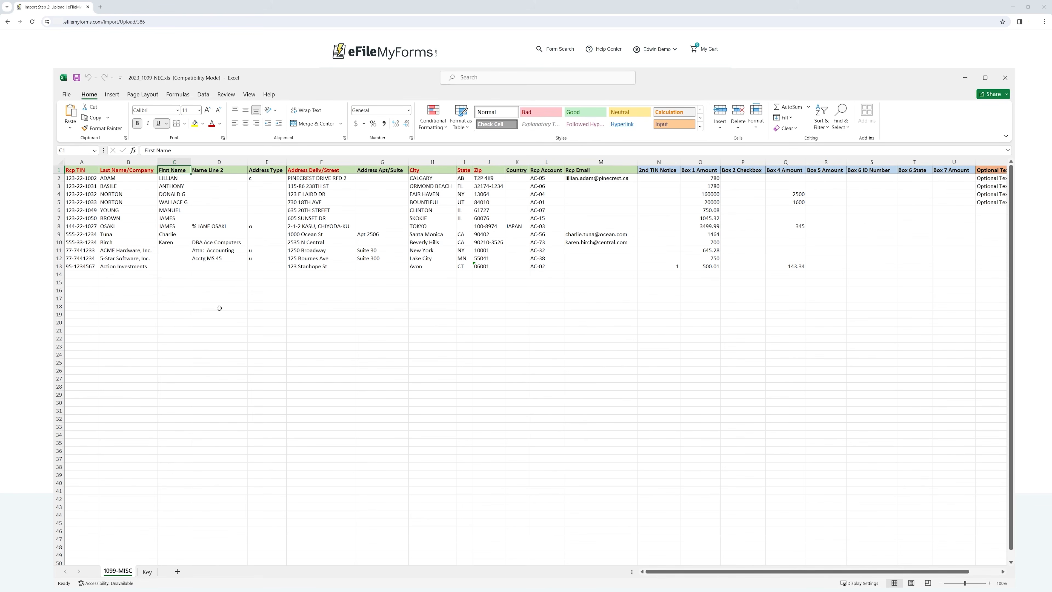
left_click(134, 170)
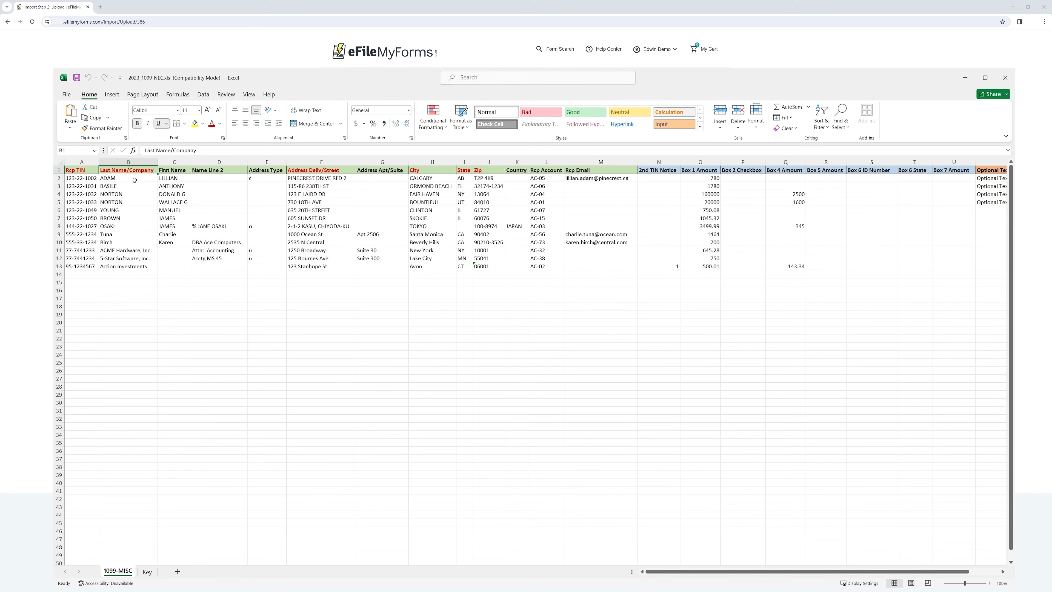
Select the first recipient's name cells and point out the ACME Hardware, Inc. business name
left_click_drag(118, 180, 174, 179)
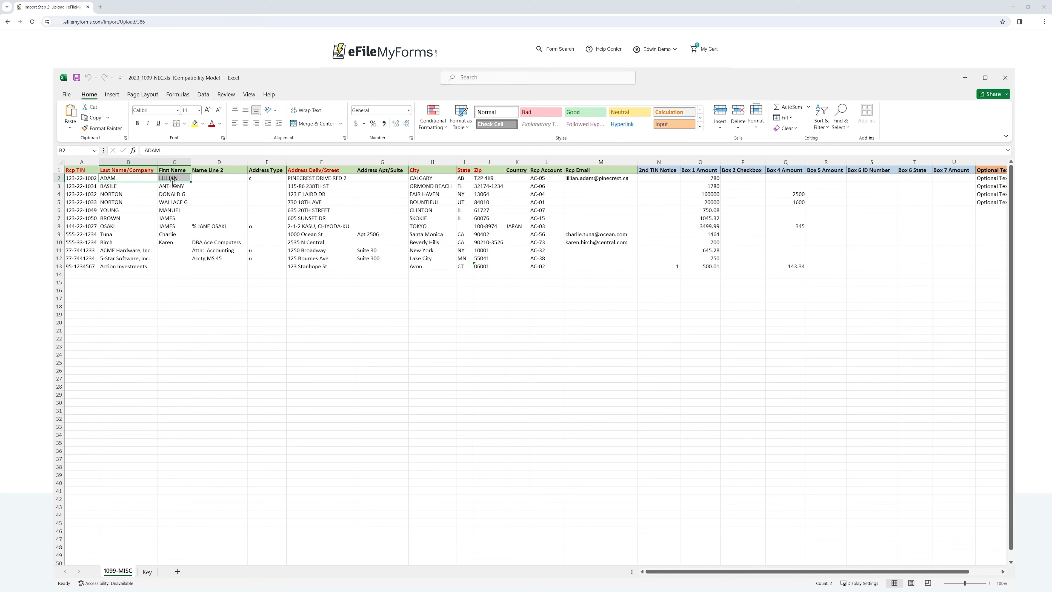
left_click(127, 178)
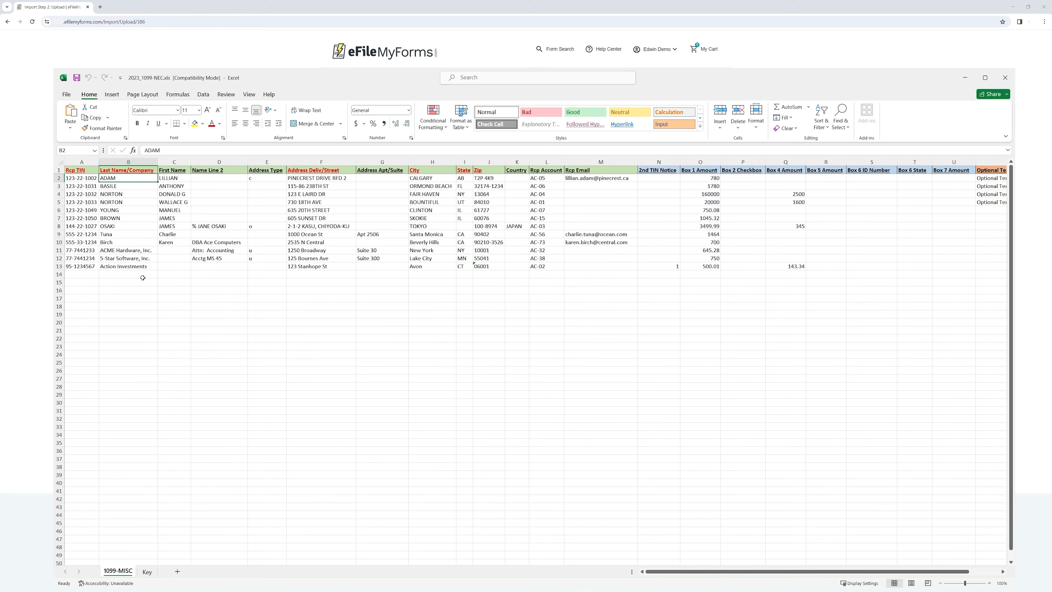
left_click(134, 252)
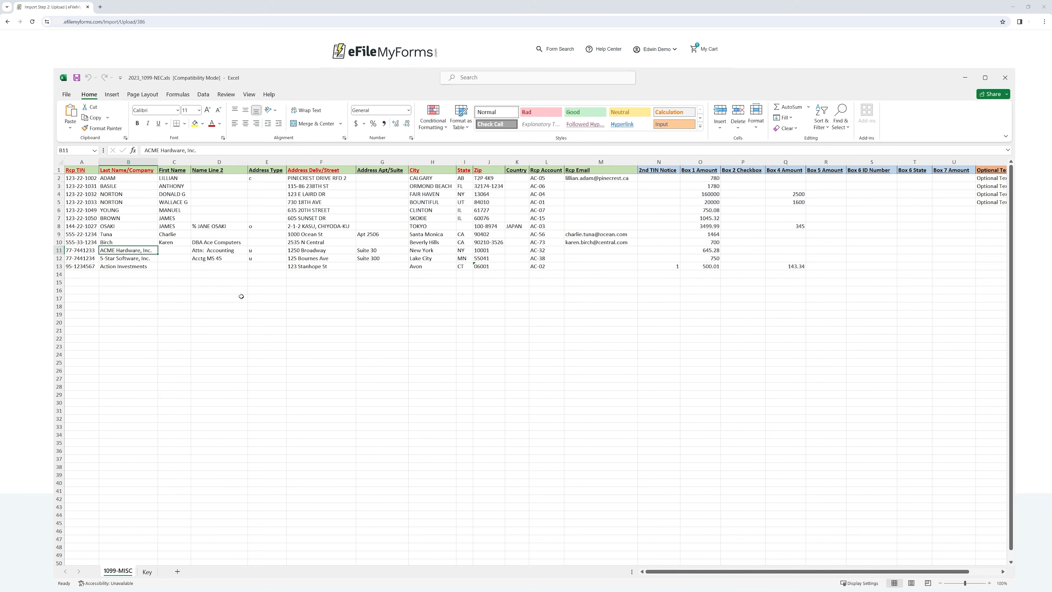
left_click(252, 297)
Review the Box 1 Amount through Box 6 State headings, then show the Key sheet
left_click_drag(741, 573, 773, 573)
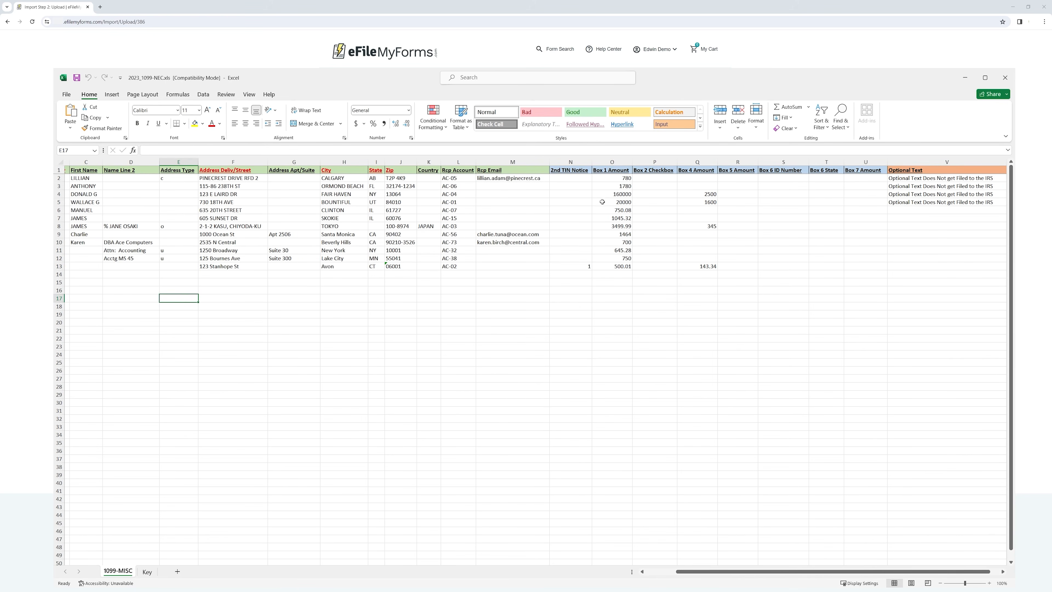
left_click(610, 172)
key("Right")
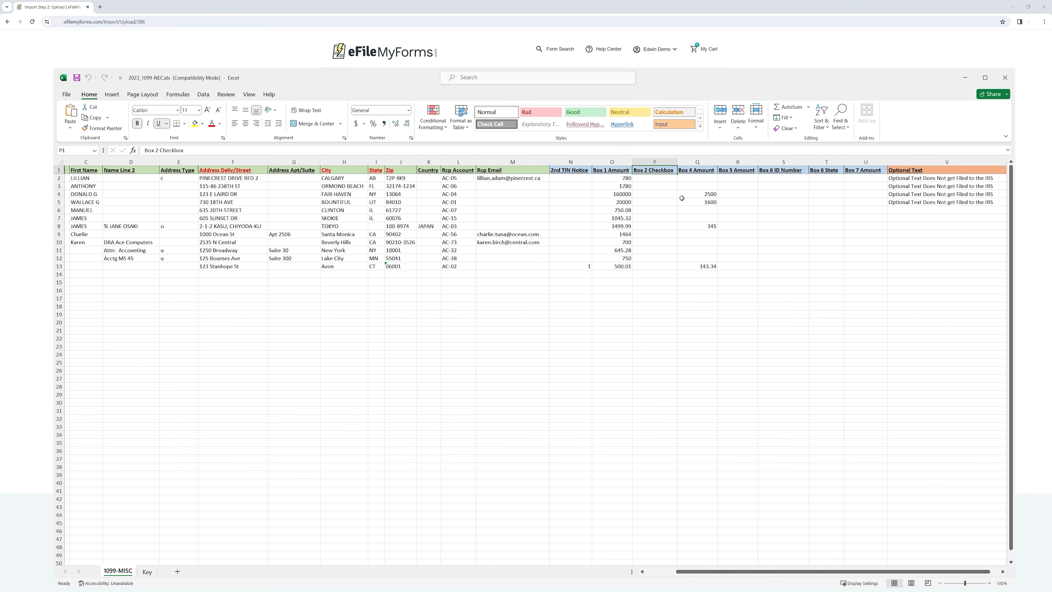
left_click(699, 172)
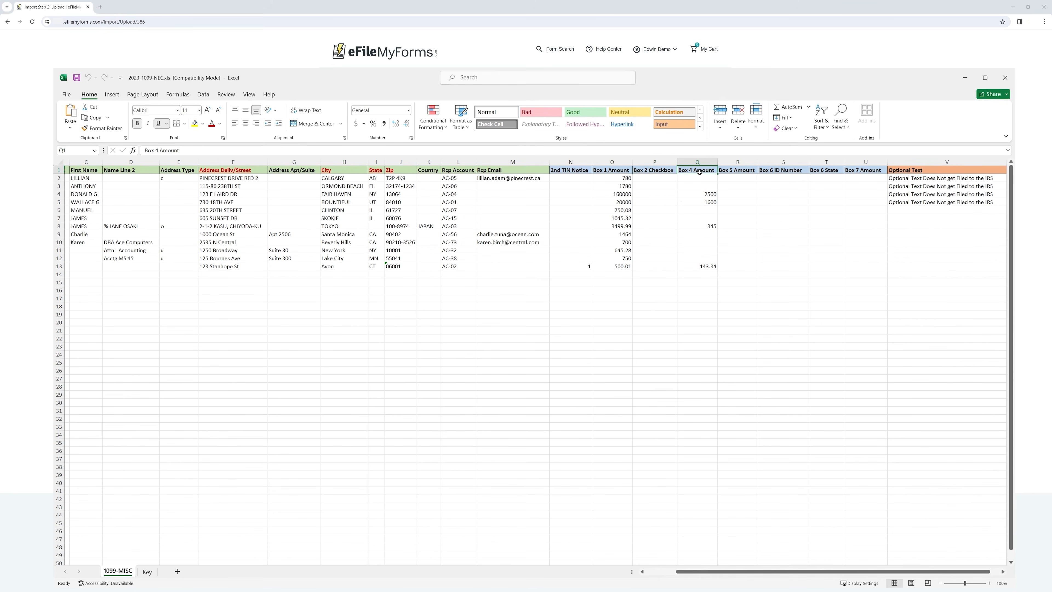
left_click(786, 171)
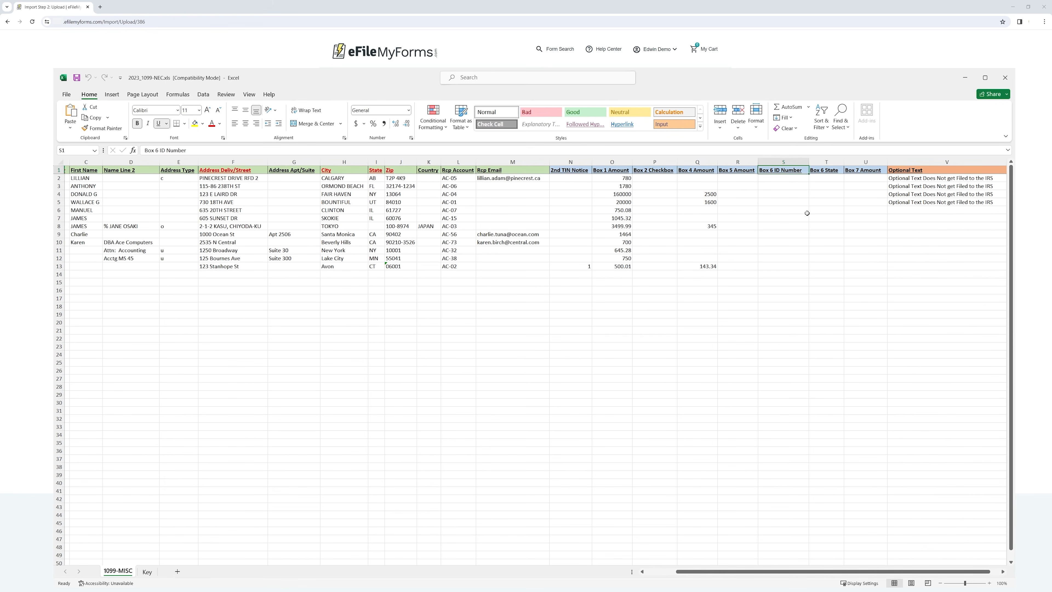
left_click(820, 172)
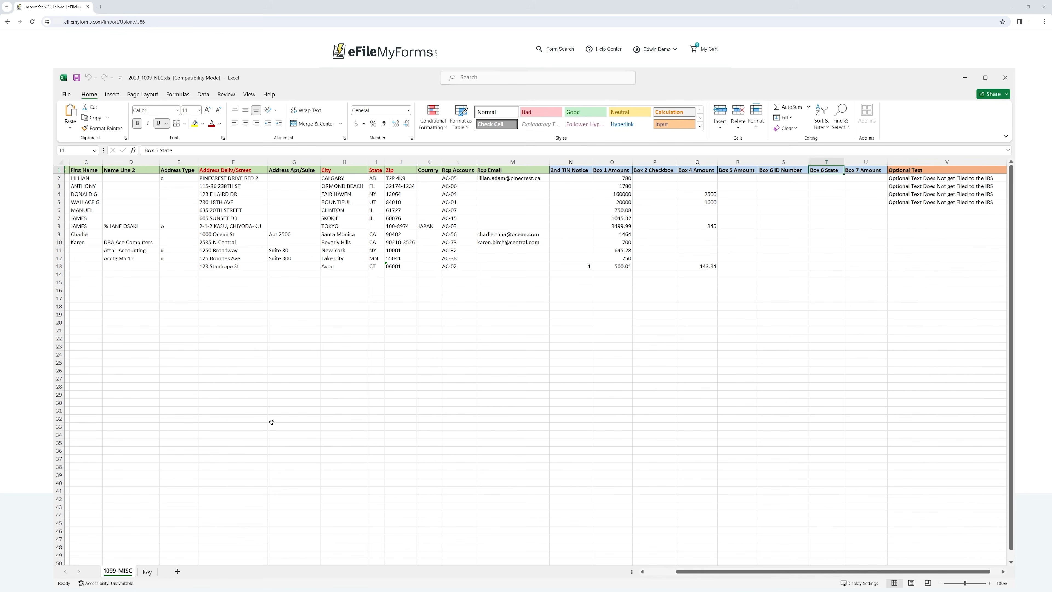
left_click(148, 572)
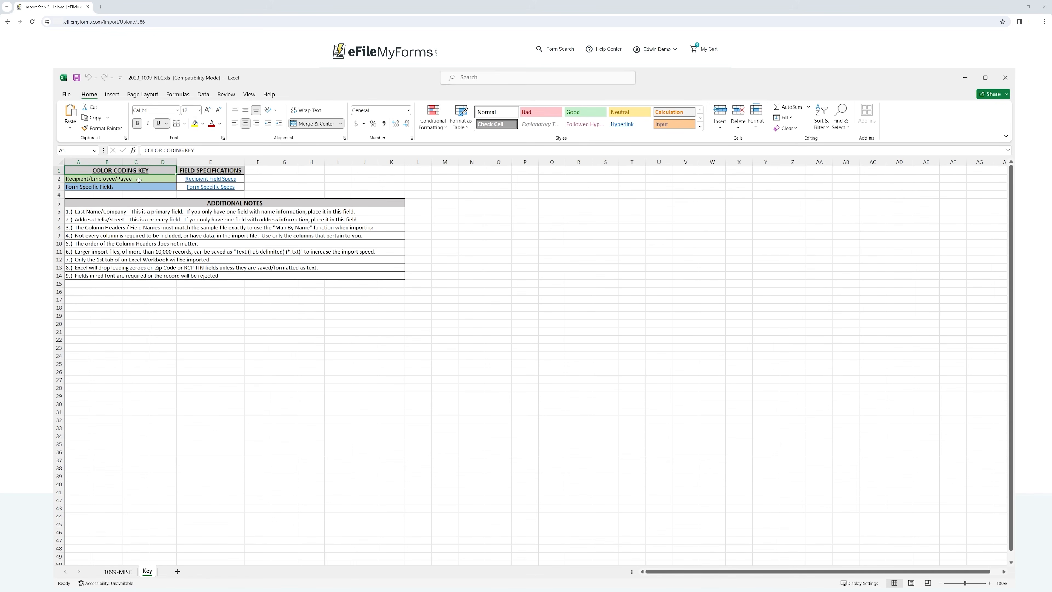
Follow the Recipient Field Specs hyperlink in cell E2 of the Key sheet
left_click(220, 182)
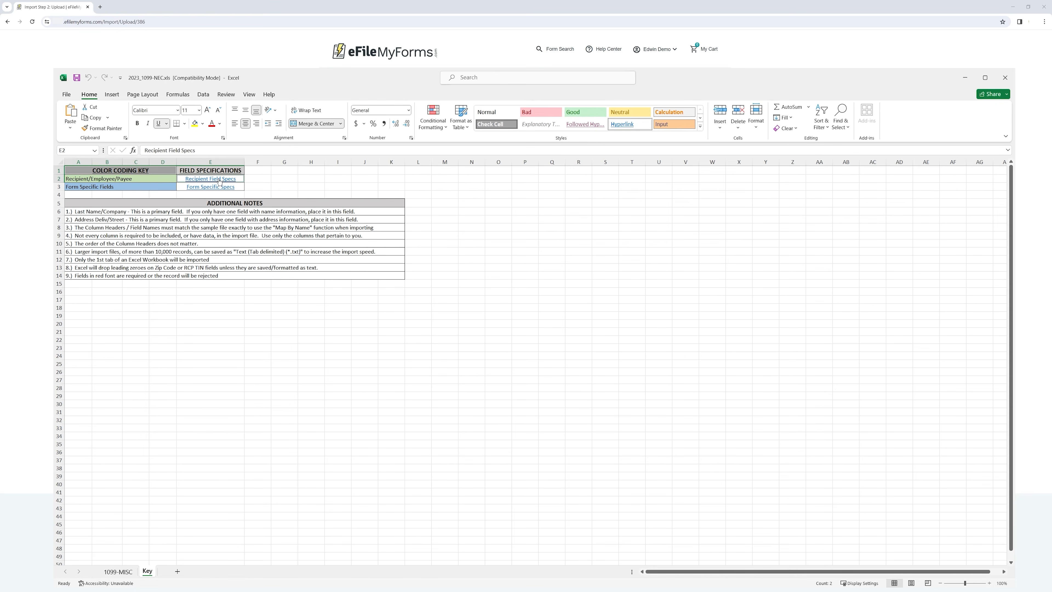
left_click(214, 180)
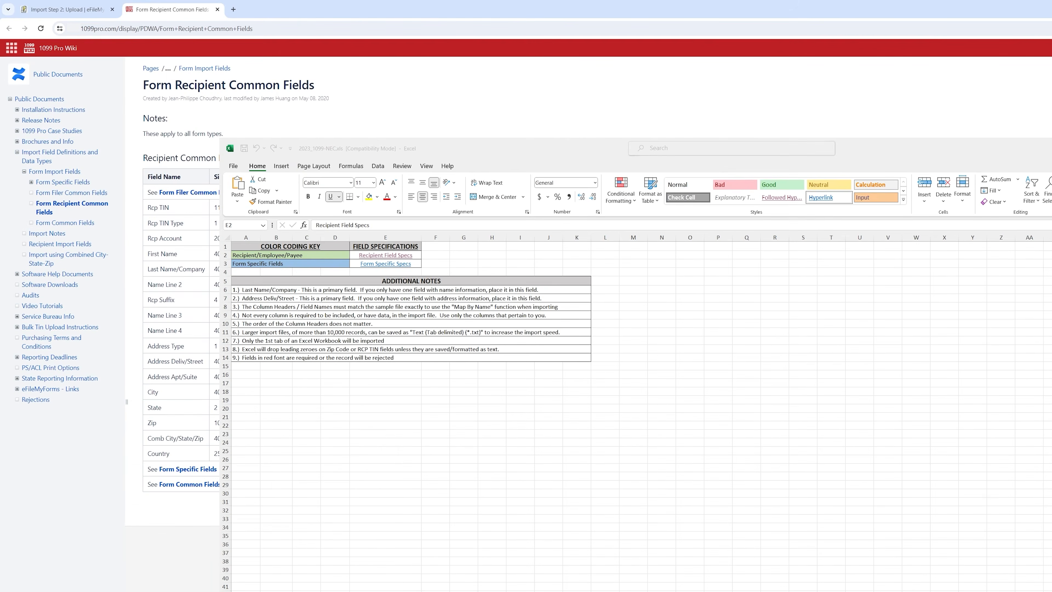
Review field sizes (Rcp TIN 11, Rcp Account 20, name fields 40), then close the wiki page
key("alt+Tab")
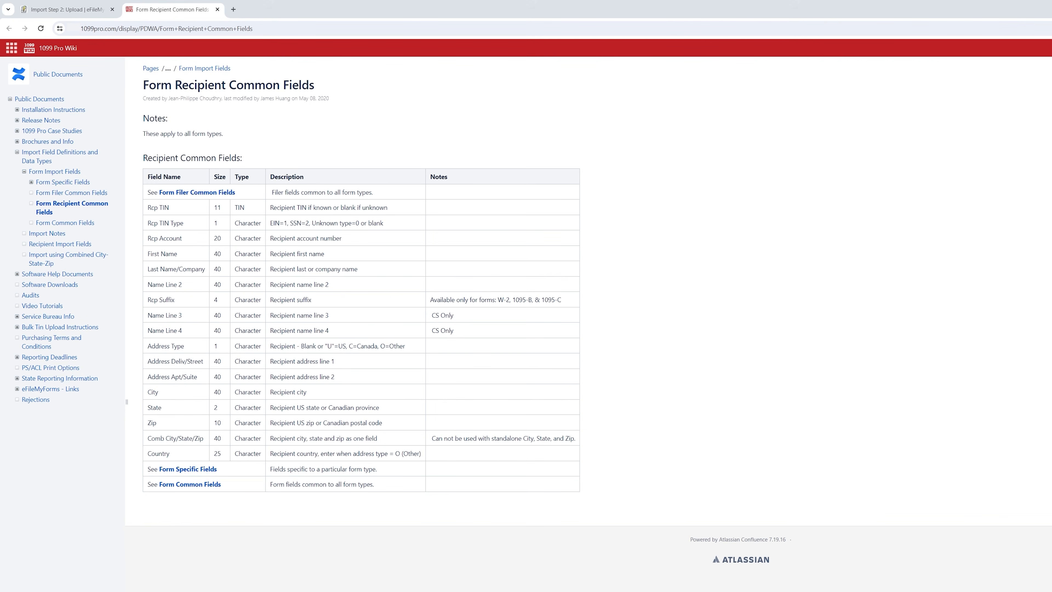
left_click_drag(142, 158, 248, 160)
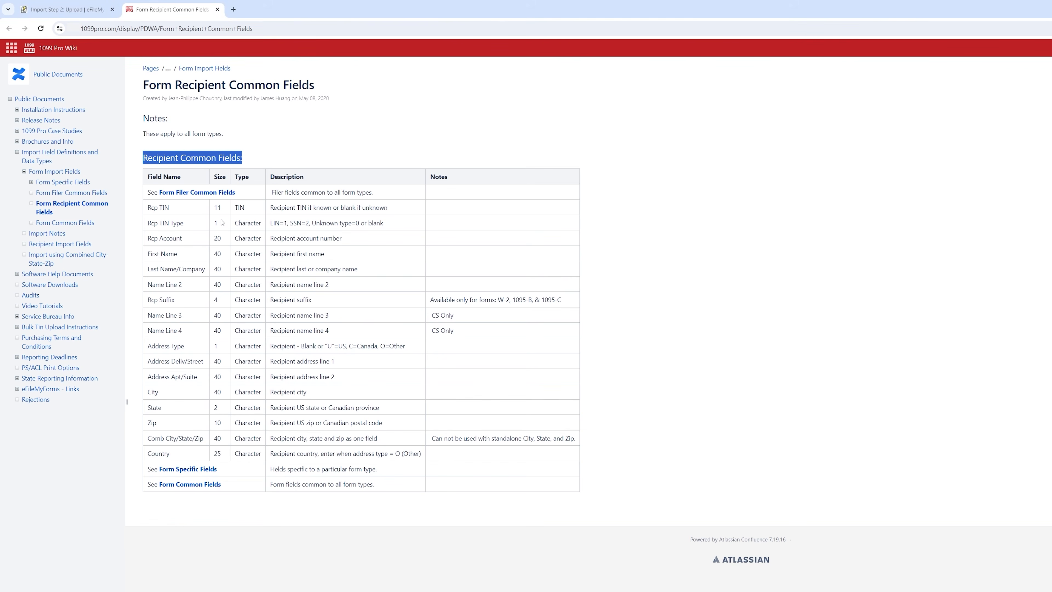
left_click_drag(171, 207, 148, 209)
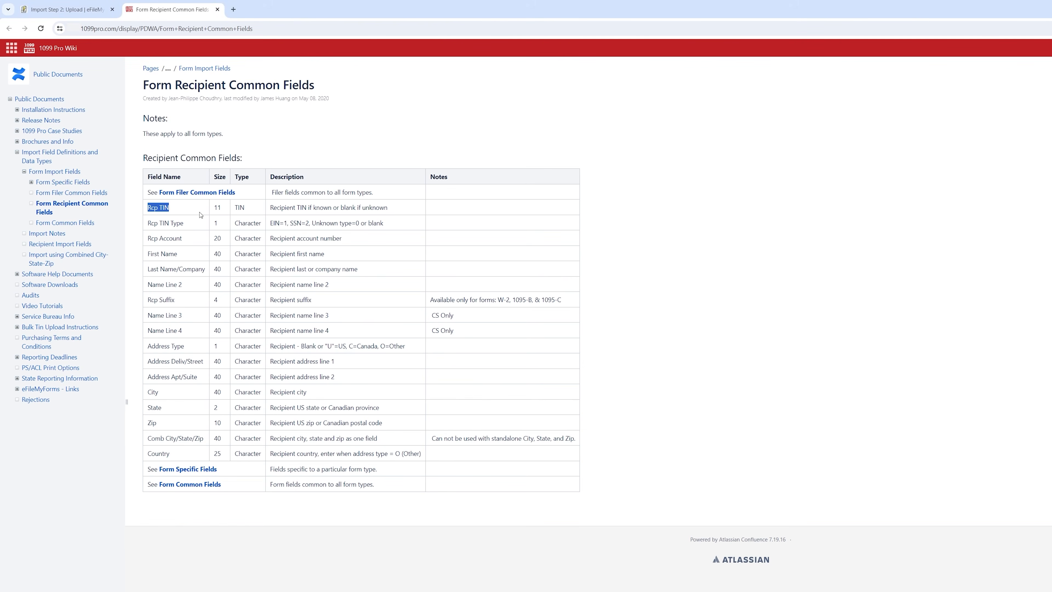
left_click_drag(221, 208, 210, 209)
double_click(215, 239)
double_click(221, 253)
double_click(217, 269)
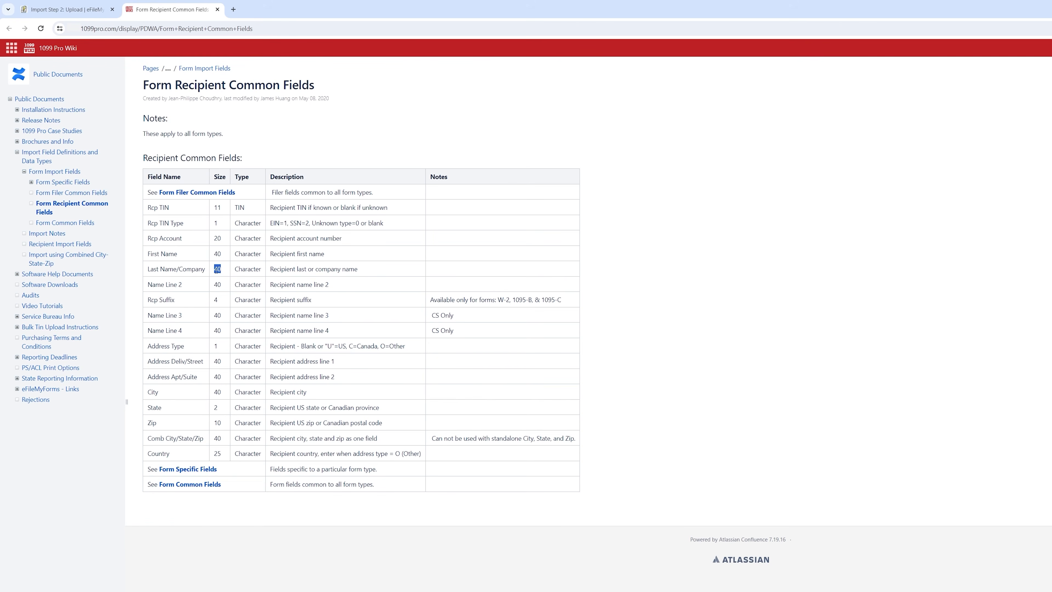
double_click(223, 285)
left_click(217, 10)
left_click(332, 75)
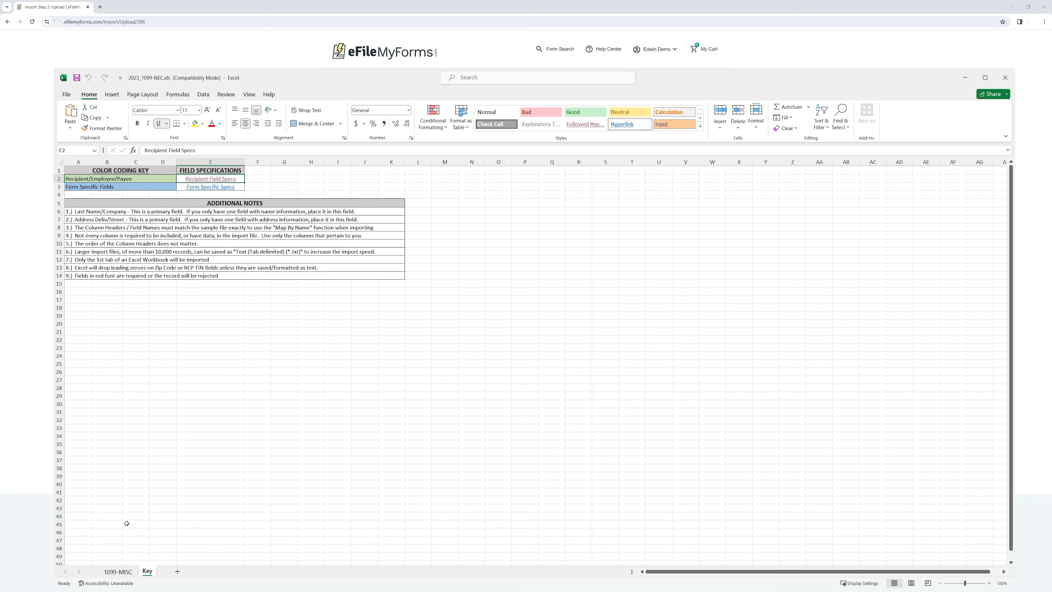
On the 1099-MISC sheet, select the twelve recipient rows 2 through 13
left_click(119, 572)
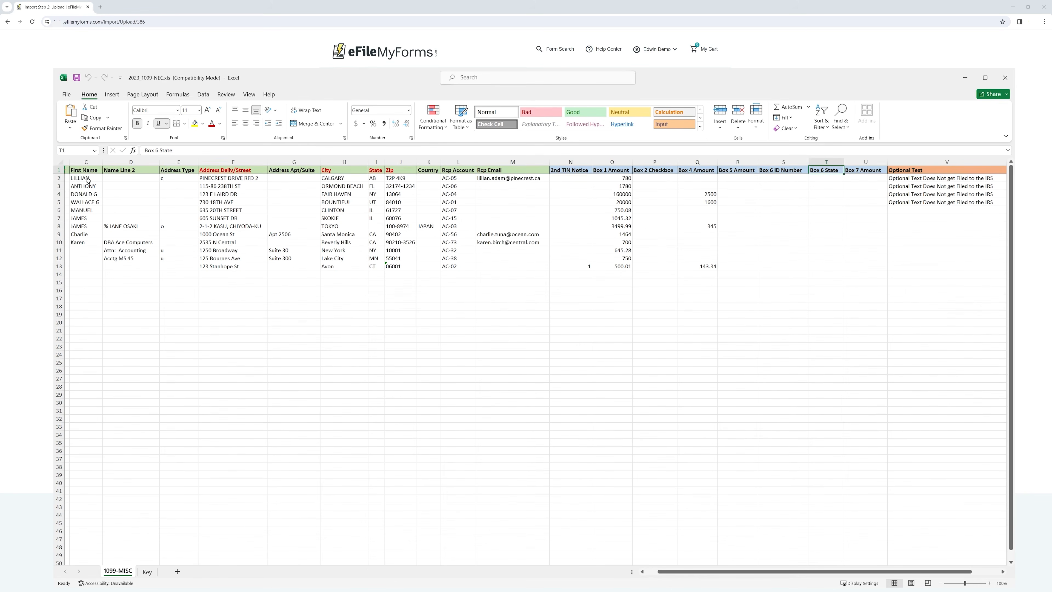
left_click_drag(88, 181, 633, 266)
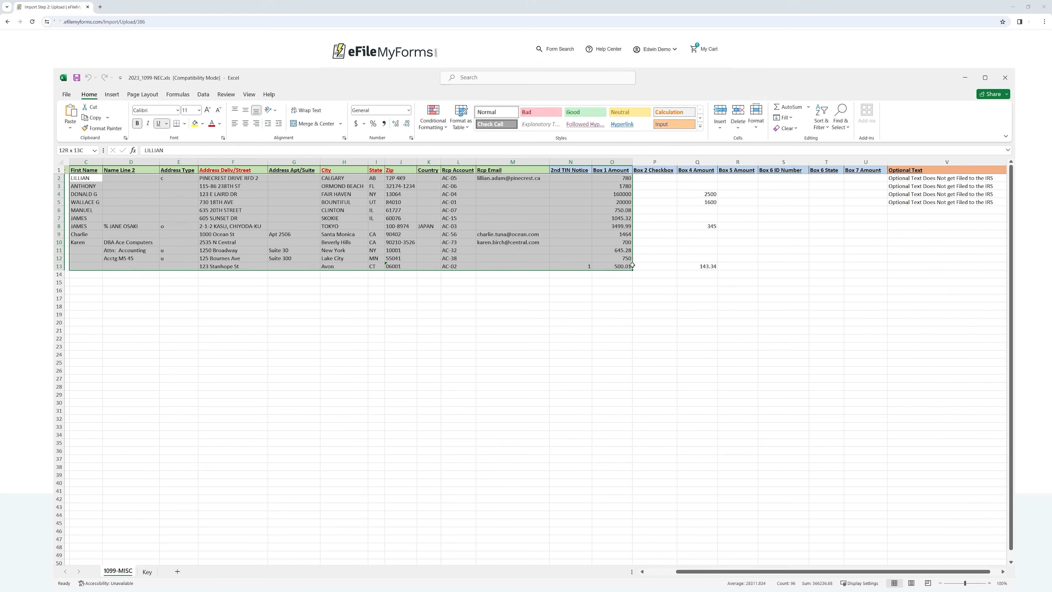
left_click(731, 266)
scroll(701, 576, "left", 3)
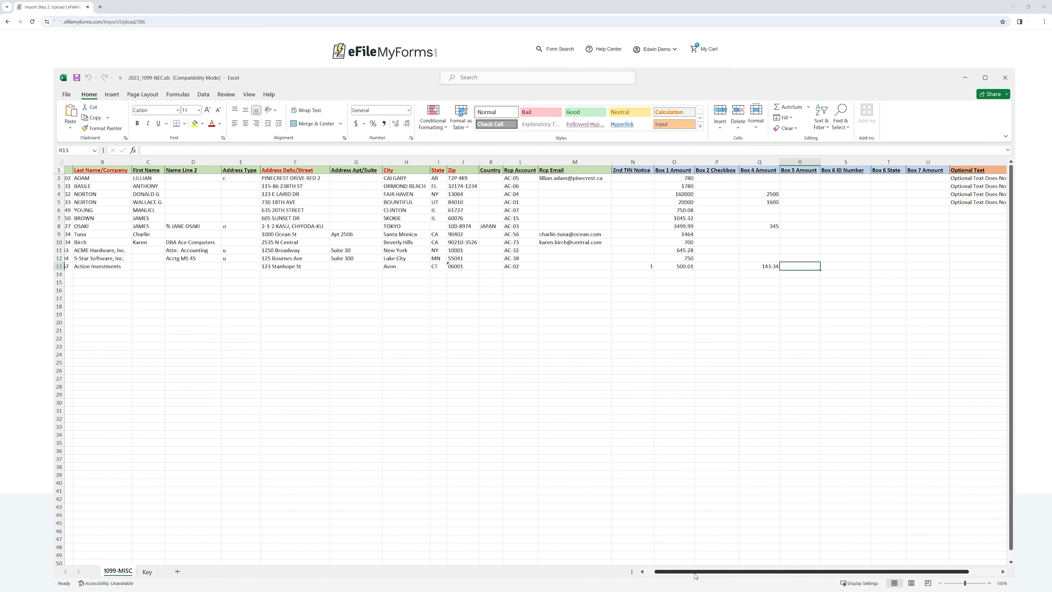
left_click_drag(58, 179, 58, 266)
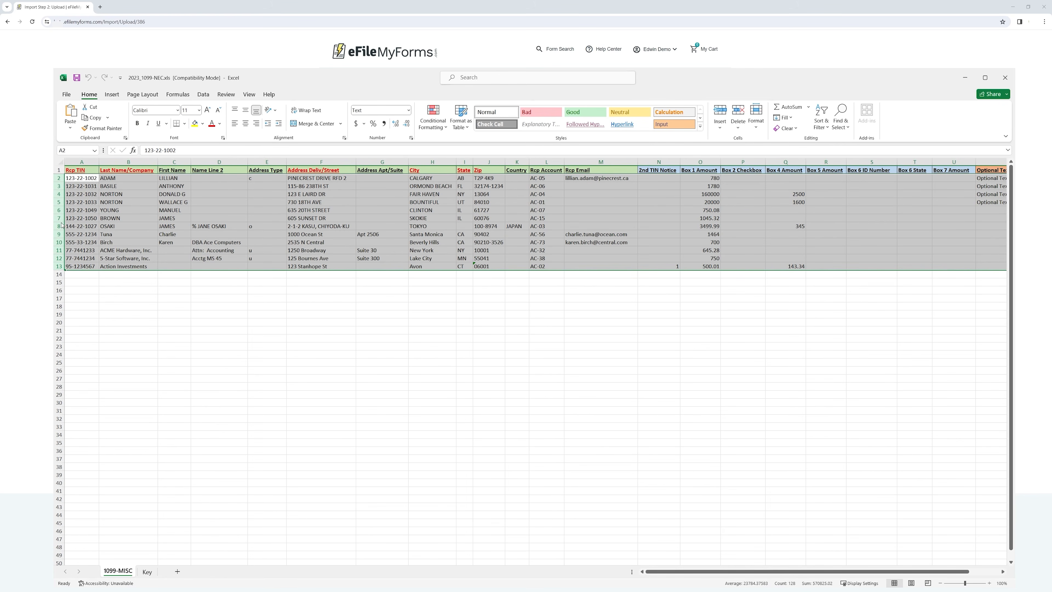
Clear those rows to show the emptied columns, undo the deletion, and close Excel
key("Delete")
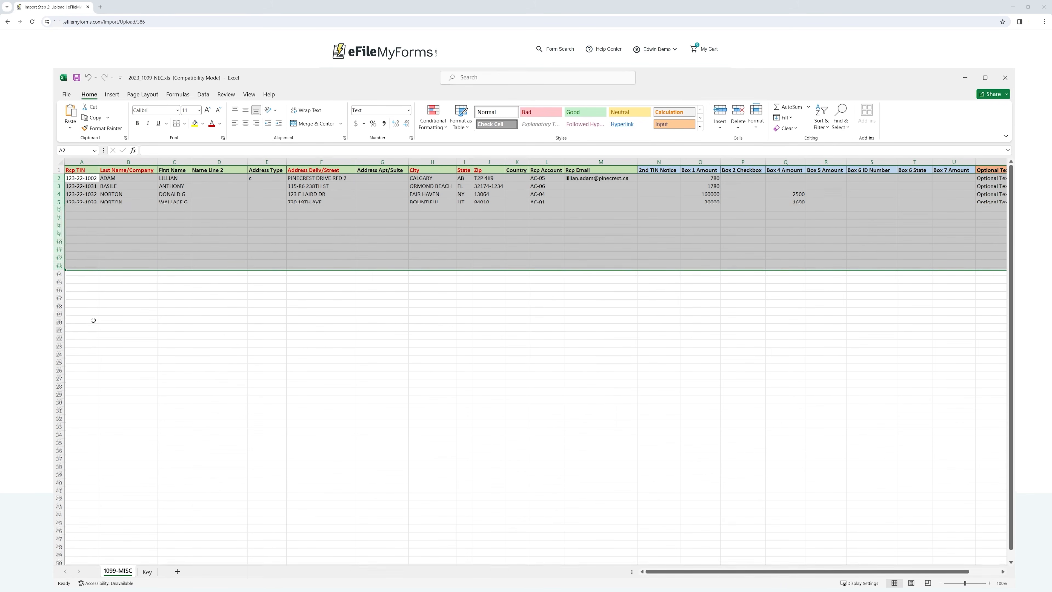
left_click(354, 306)
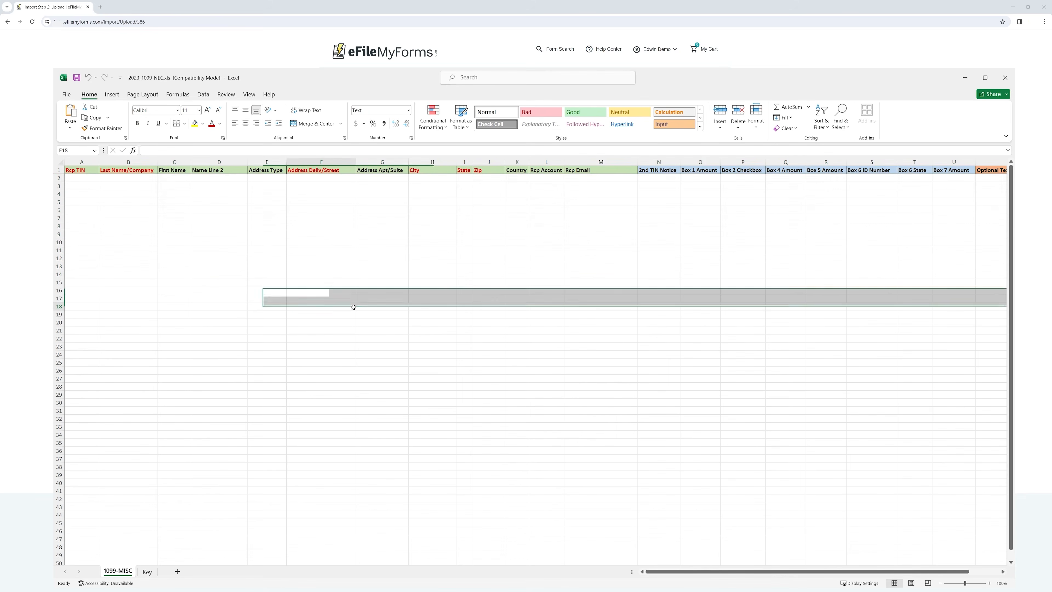
left_click(83, 179)
left_click(132, 178)
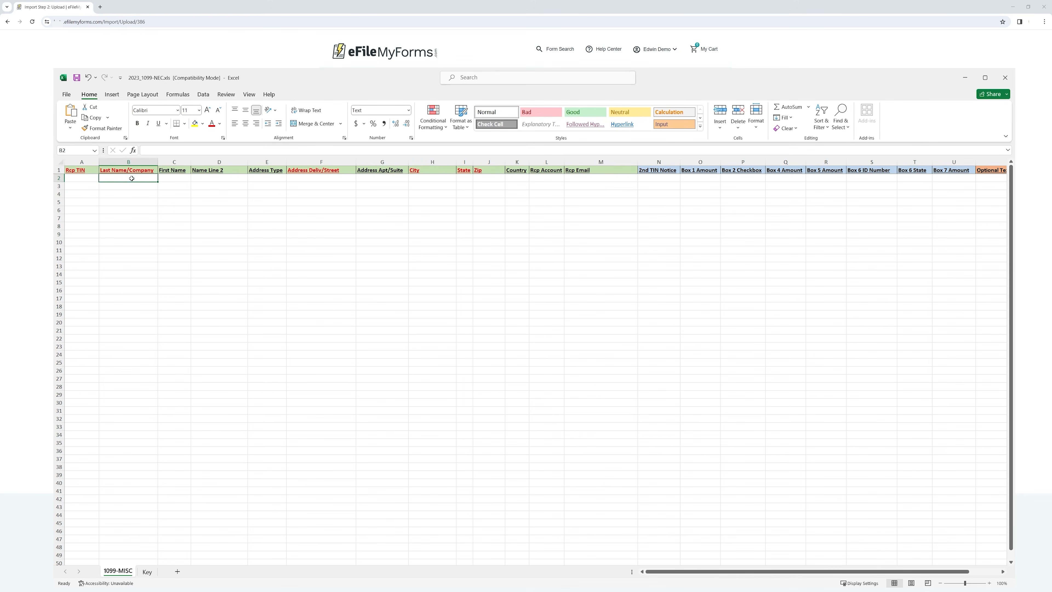
left_click(138, 218)
left_click(87, 181)
left_click(139, 185)
left_click(717, 183)
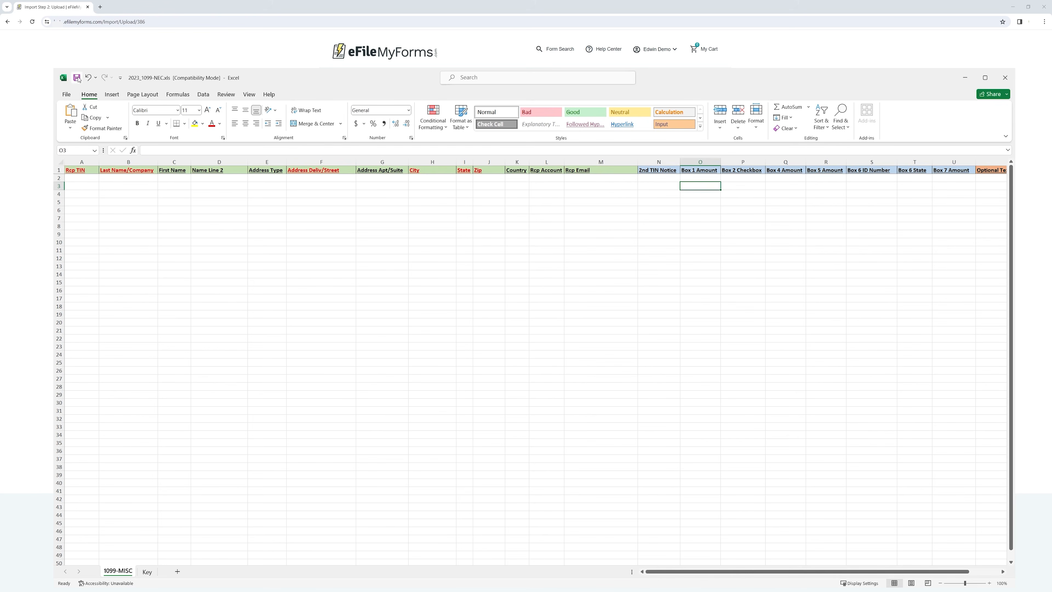
left_click(88, 78)
left_click(1005, 77)
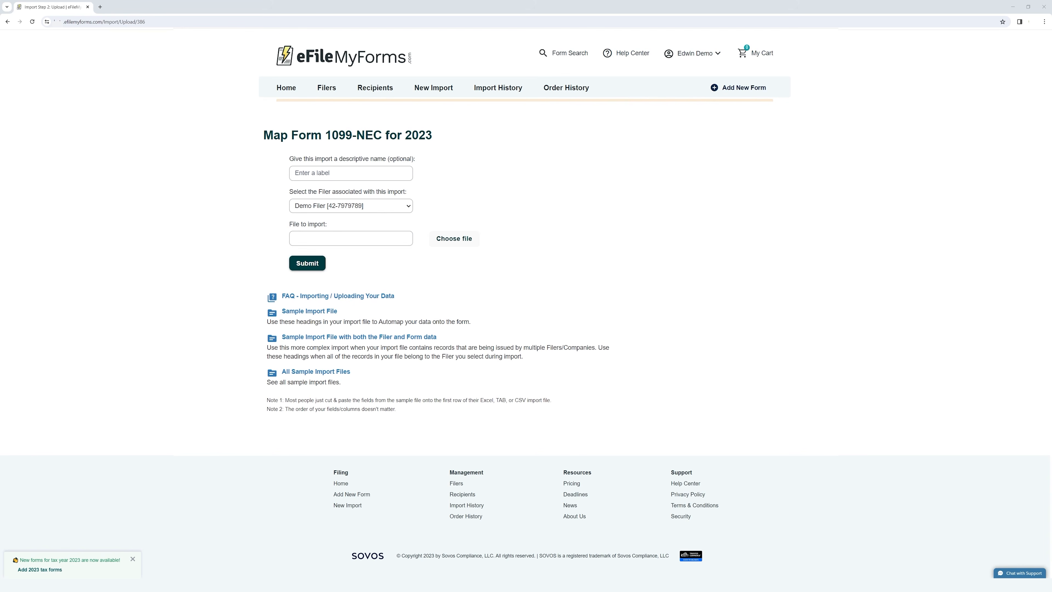
Submit 2023_1099-NEC.xls, try Auto Map on the Map Form 1099-NEC page, then Clear All
left_click(319, 266)
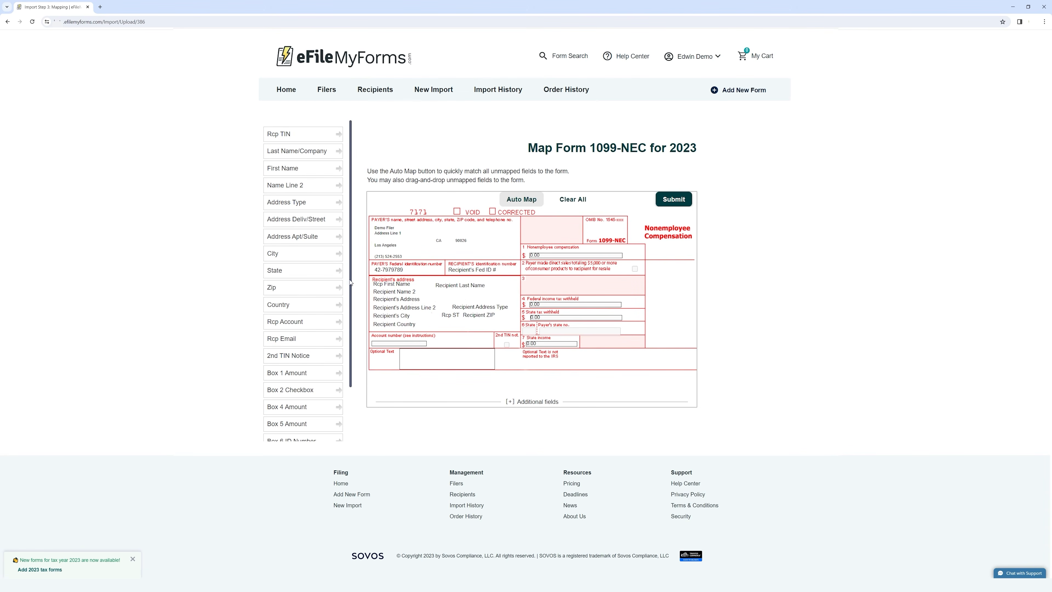
left_click_drag(529, 148, 693, 149)
left_click(707, 153)
left_click(528, 203)
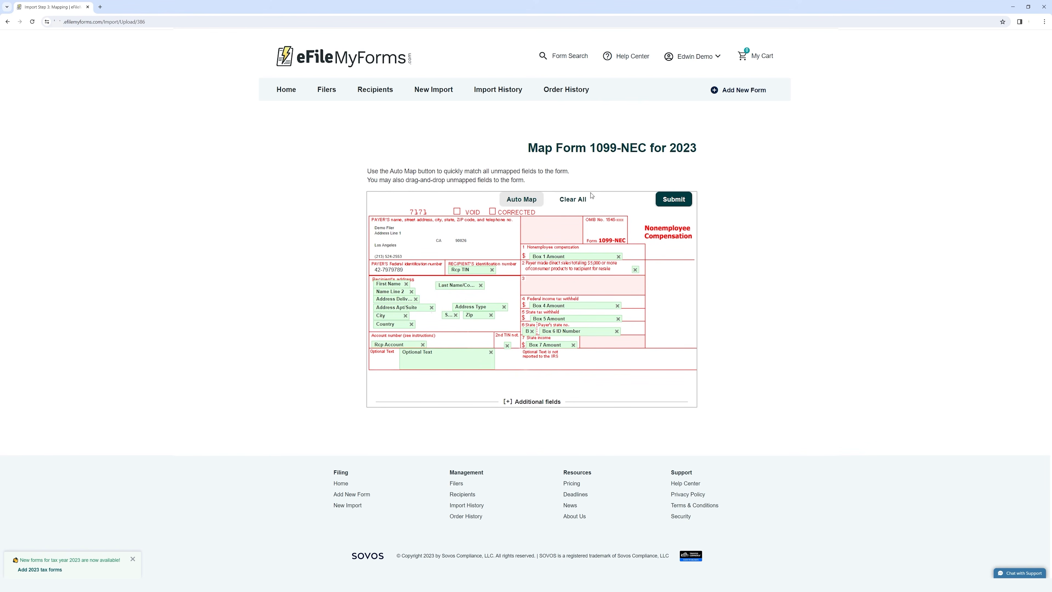
left_click(582, 202)
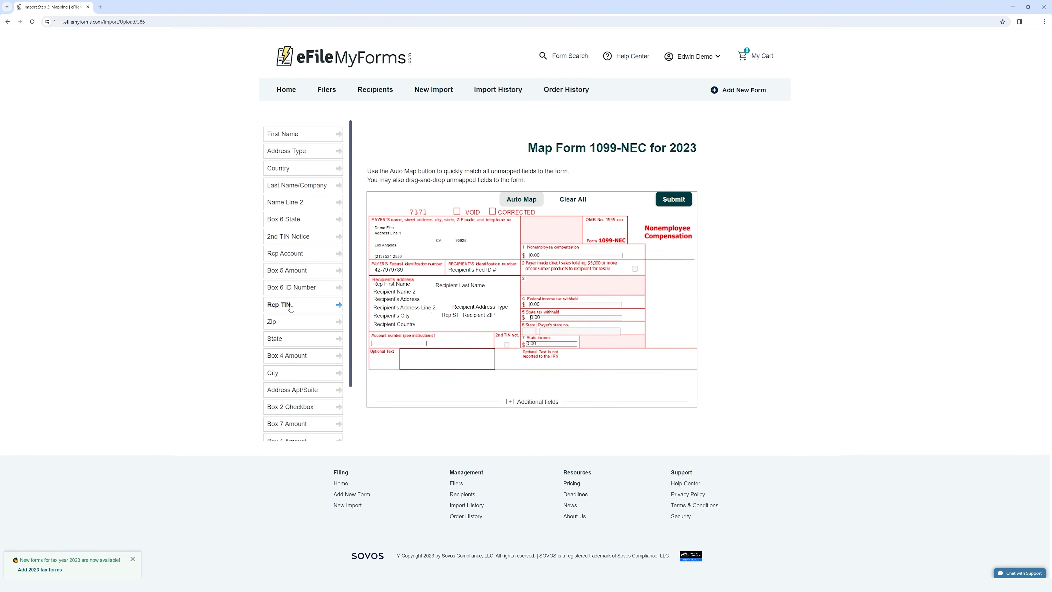
Map Rcp TIN to the recipient's identification number, auto-map the rest, and import 12 records
left_click_drag(291, 307, 475, 274)
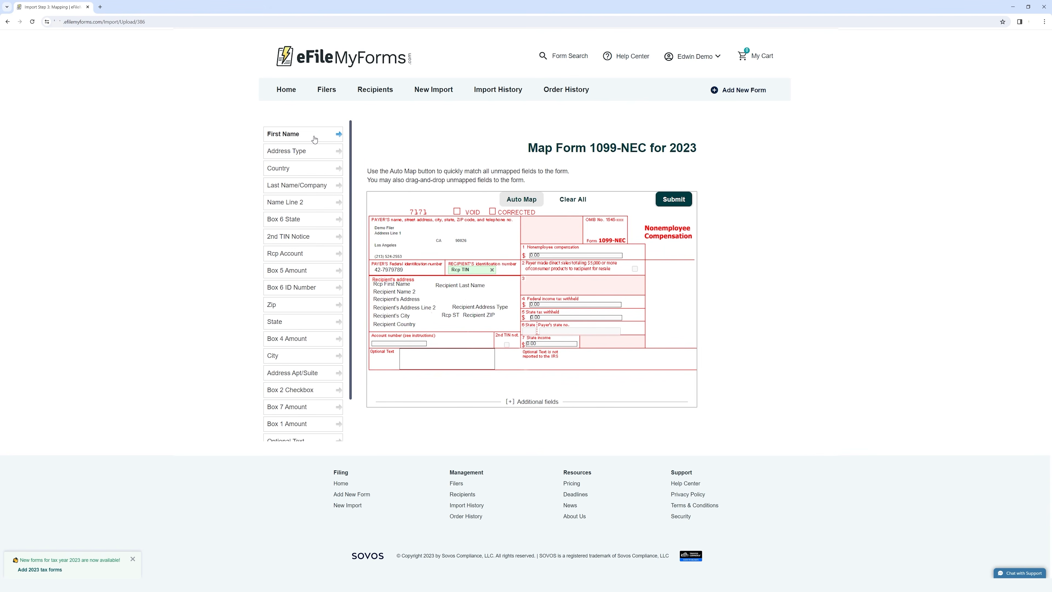
left_click(520, 203)
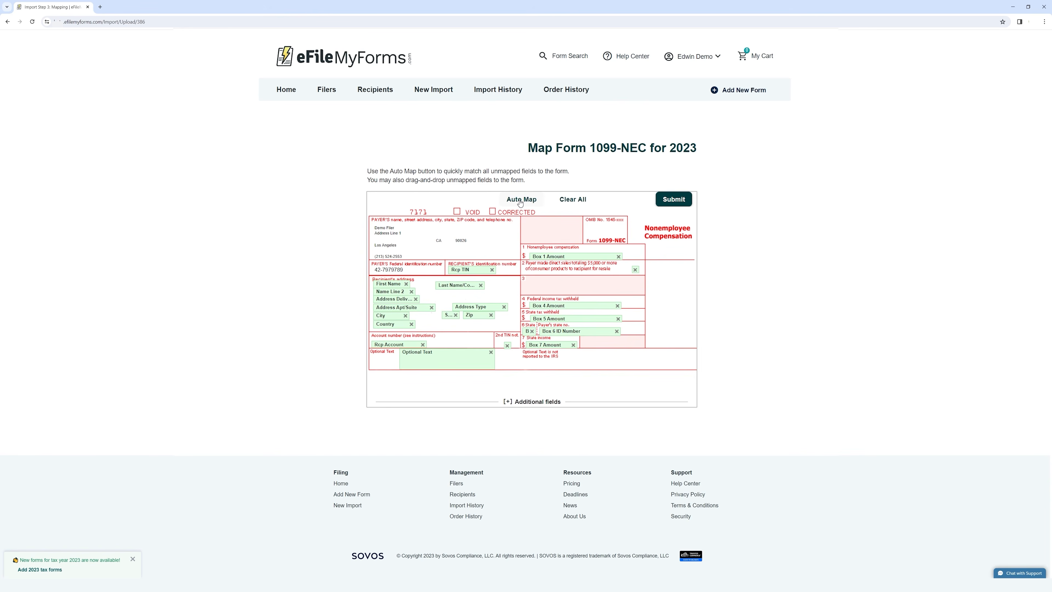
left_click(674, 200)
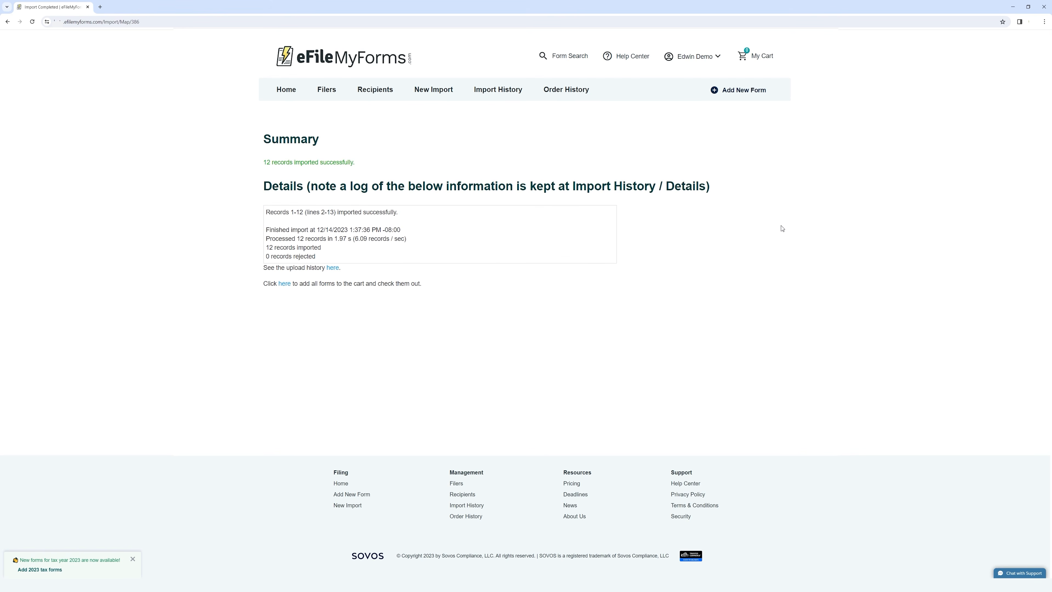
left_click_drag(264, 163, 379, 169)
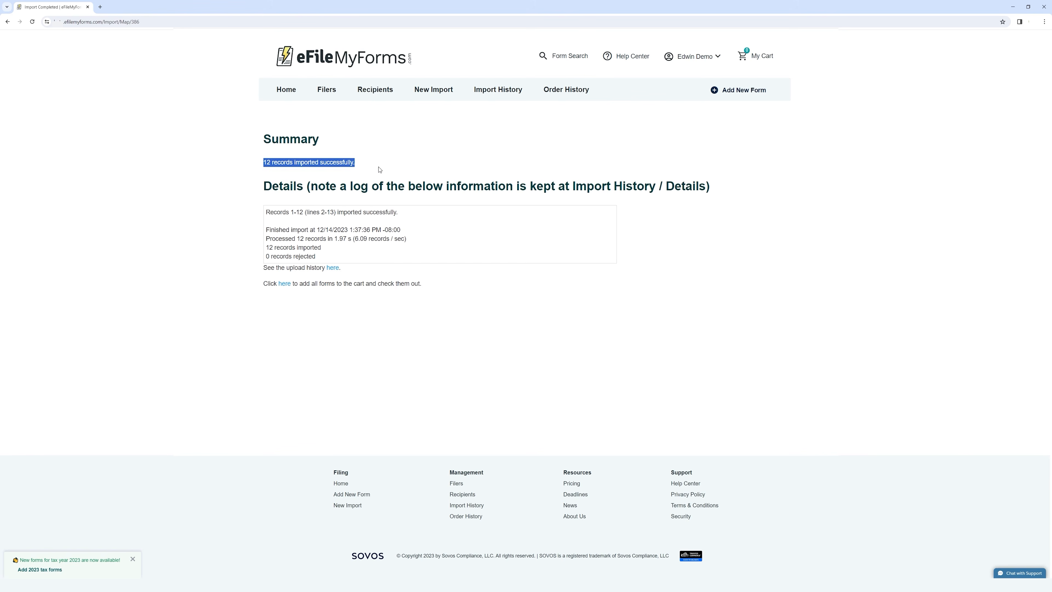
left_click_drag(462, 268, 266, 216)
left_click(364, 256)
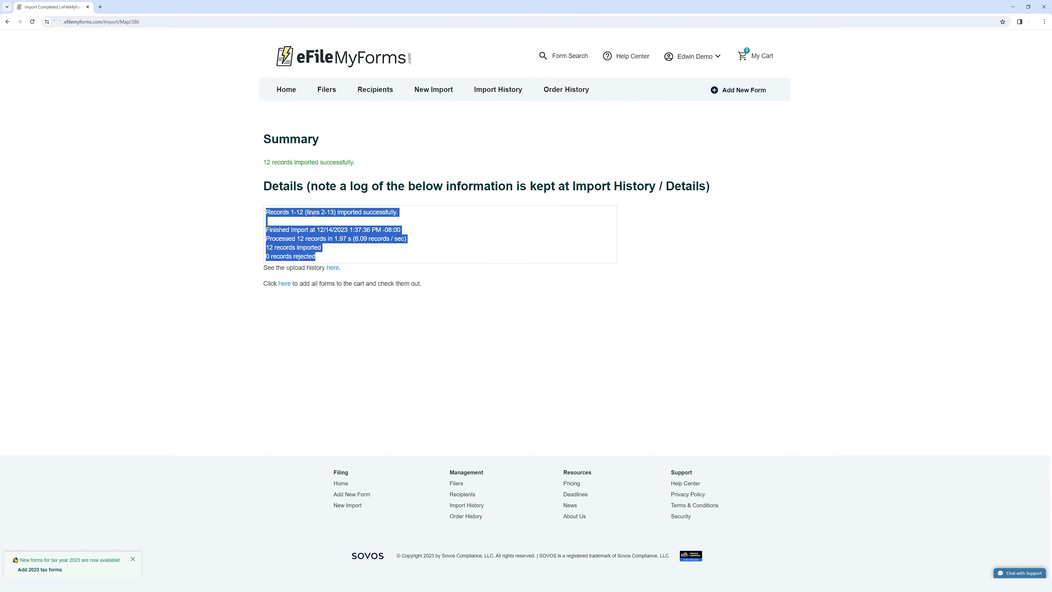
left_click(294, 214)
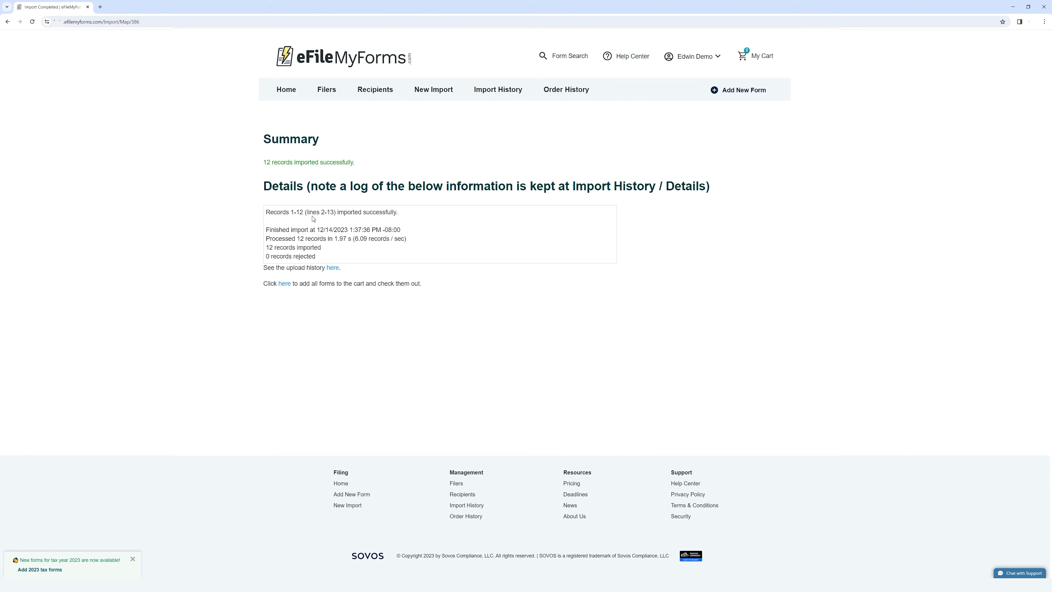
left_click_drag(267, 231, 423, 243)
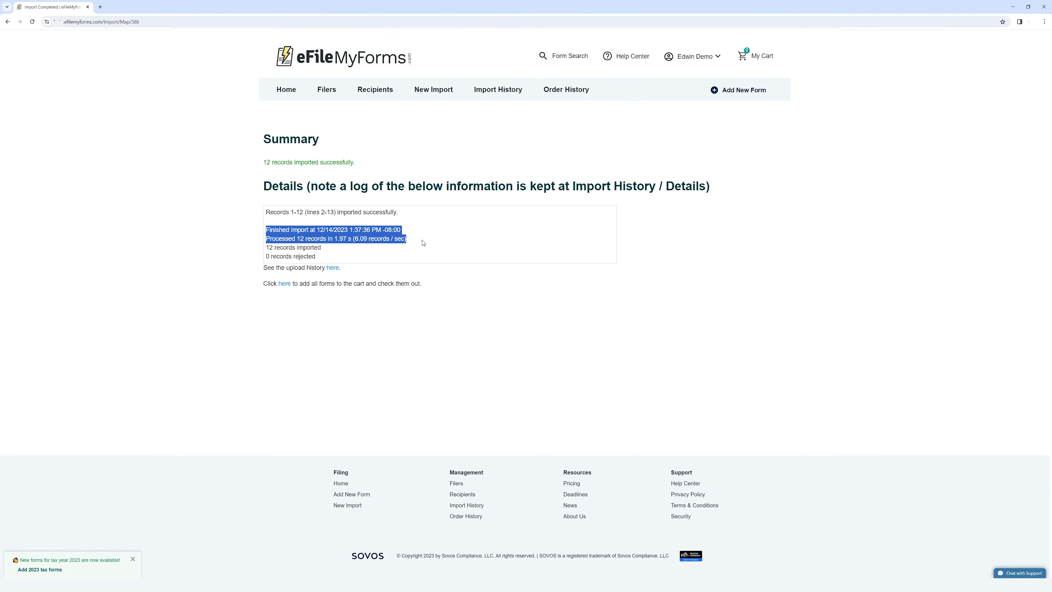
left_click(463, 227)
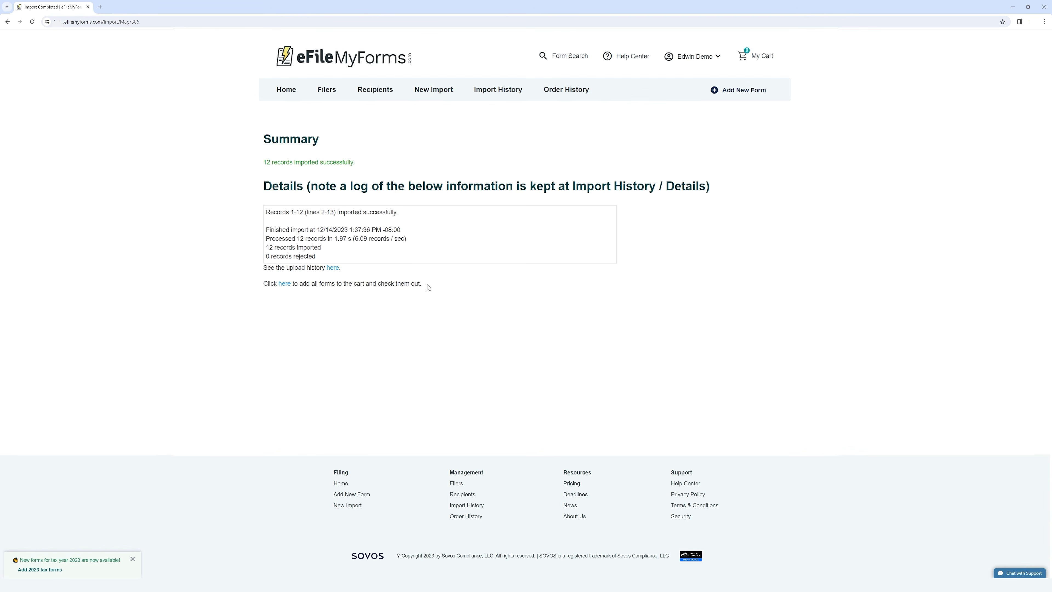
left_click(332, 268)
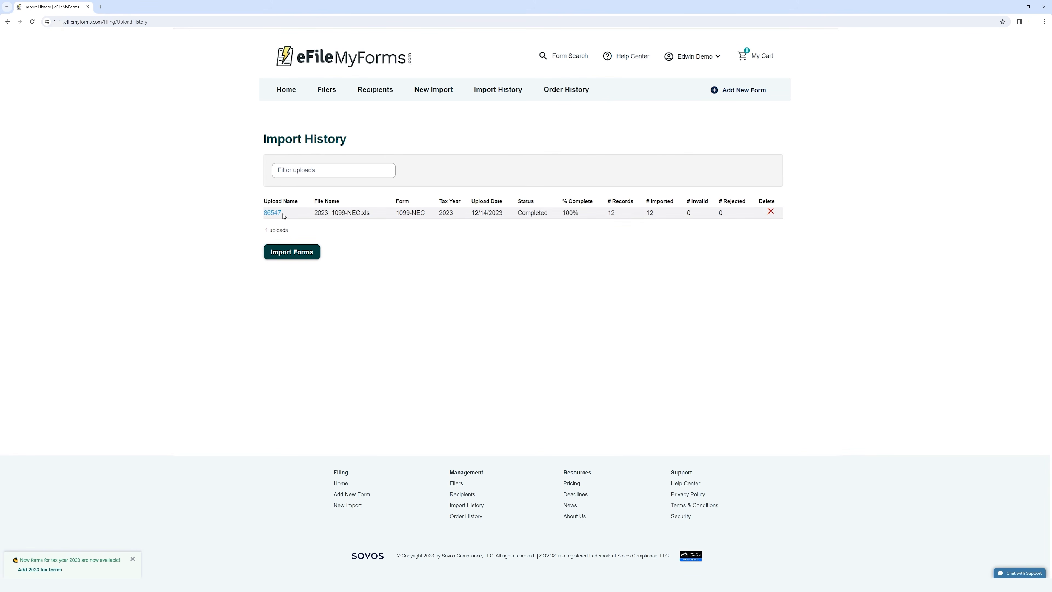
Check the Import History row: 2023_1099-NEC.xls, 1099-NEC, tax year 2023, upload date, Completed
left_click_drag(297, 212, 264, 218)
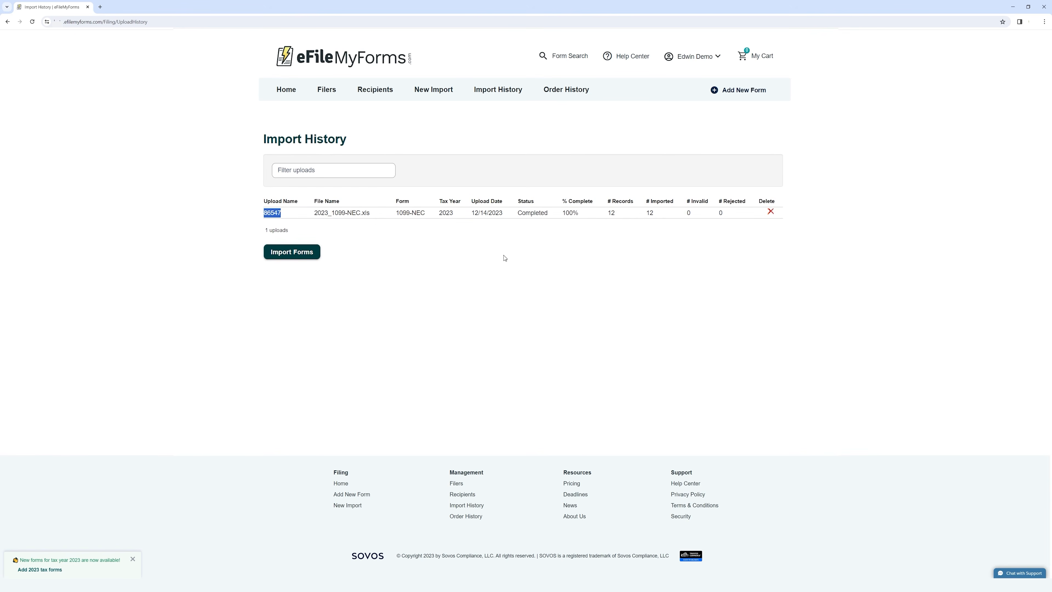
left_click(556, 270)
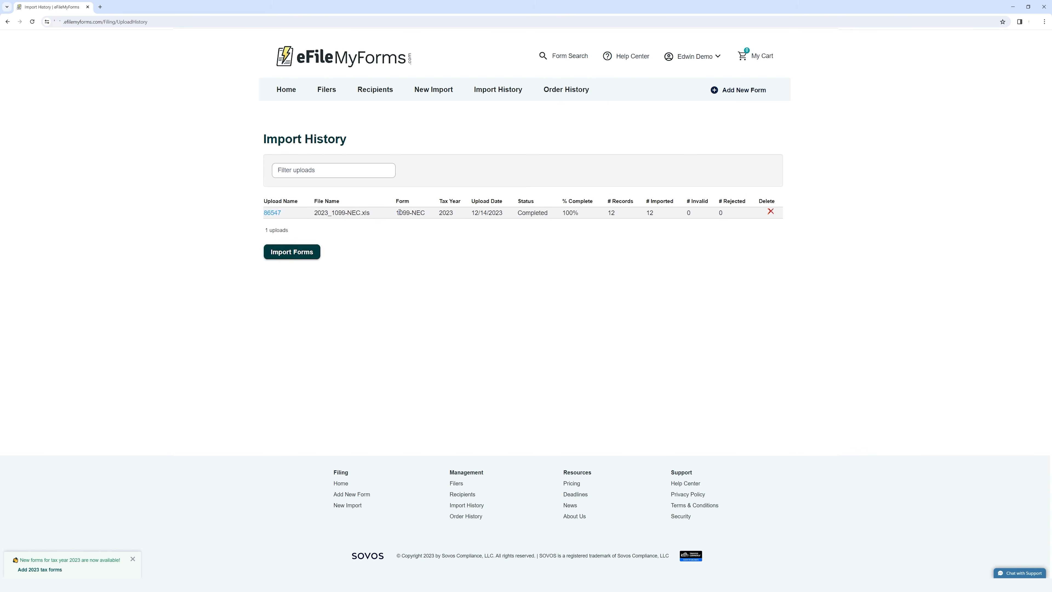
left_click_drag(398, 212, 427, 213)
double_click(444, 213)
left_click(467, 221)
left_click_drag(472, 213, 558, 217)
left_click(569, 232)
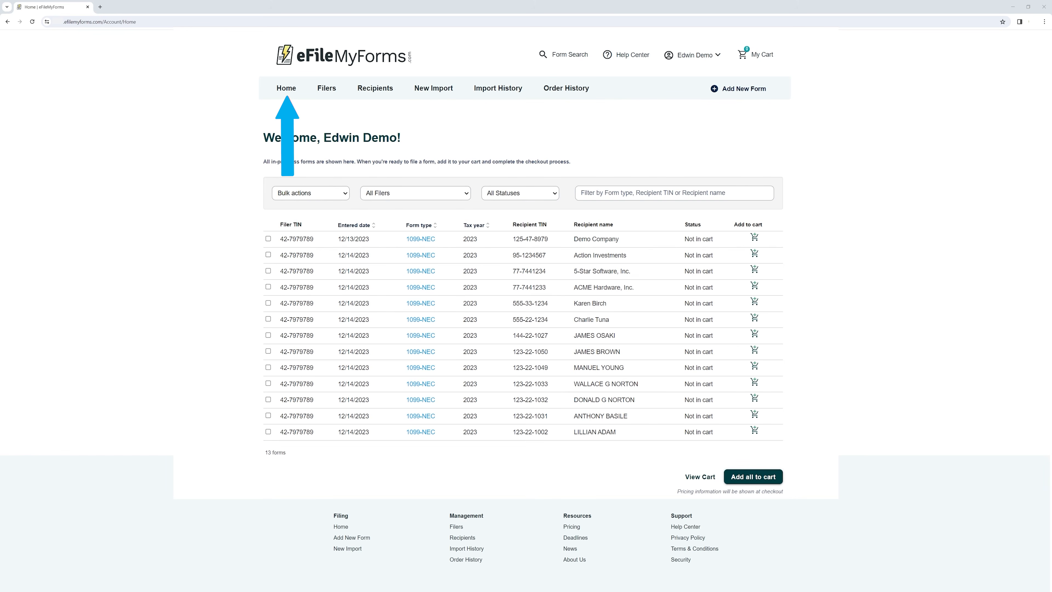
Return to the 13-form home list and add the Demo Company form to the cart
left_click(284, 89)
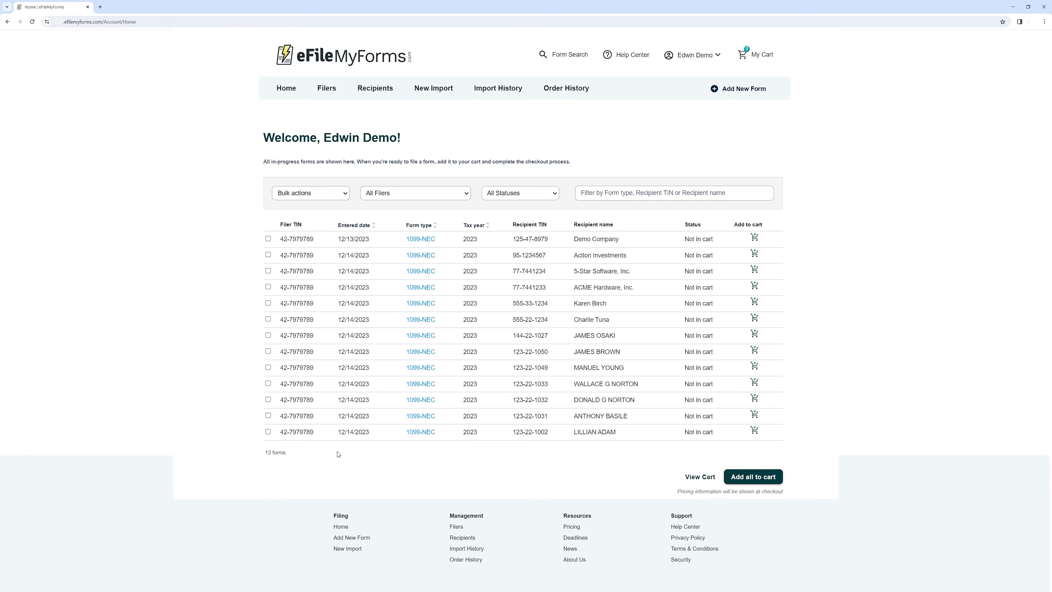
left_click_drag(266, 452, 302, 453)
left_click(343, 459)
left_click(343, 193)
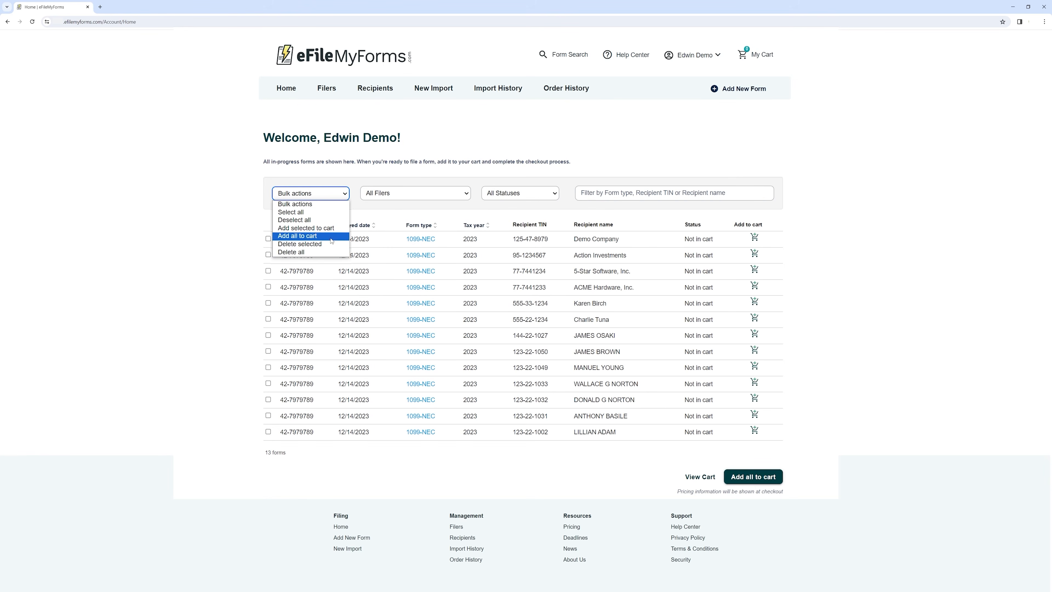
left_click(228, 269)
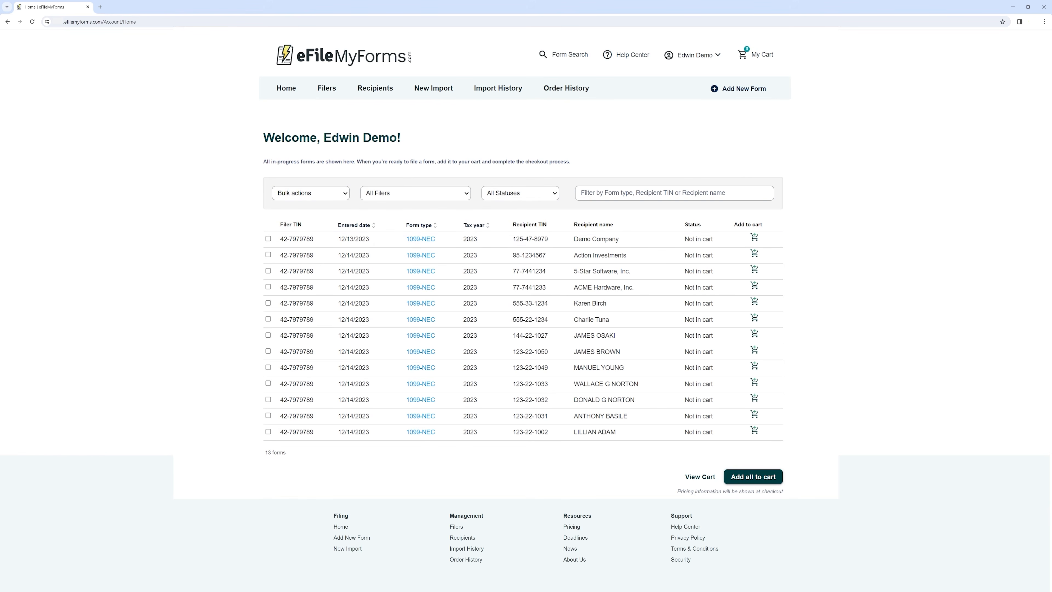
left_click(758, 241)
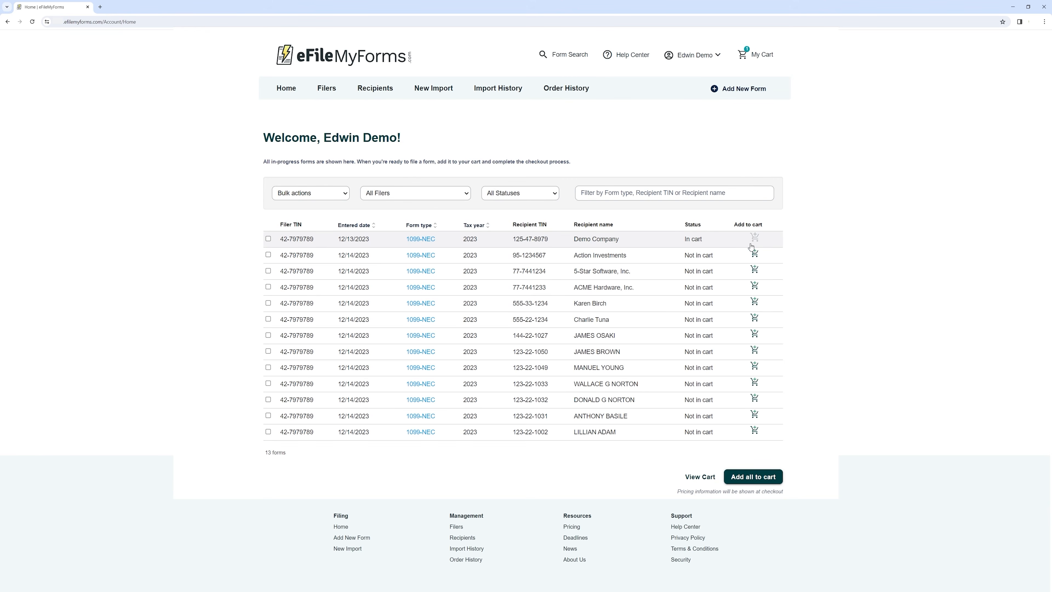
left_click_drag(713, 240, 682, 239)
left_click(854, 249)
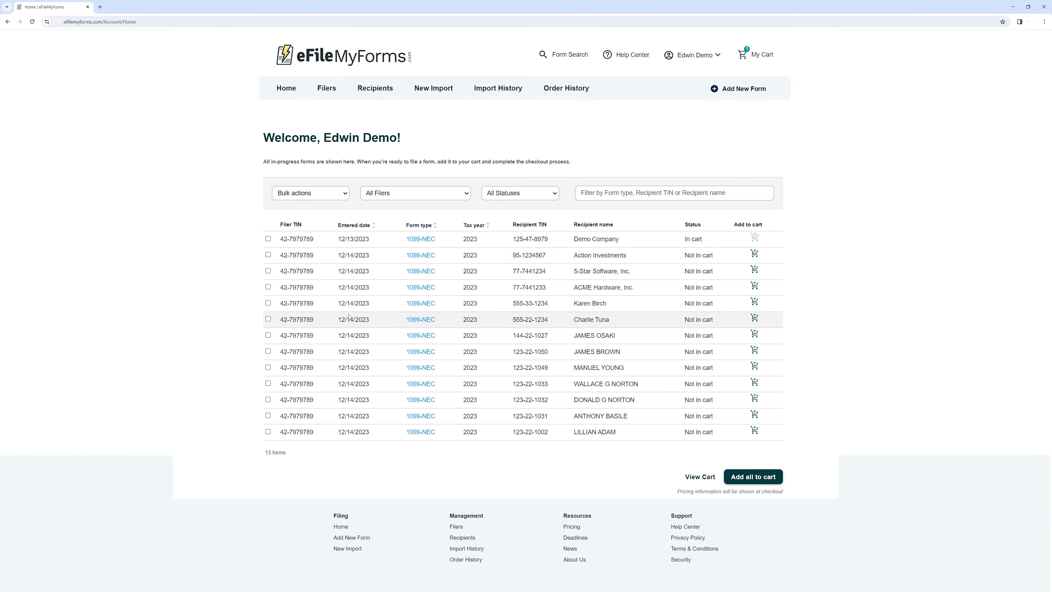
Bulk-add three ticked forms, including 5-Star Software, Inc., then add all remaining forms to the cart
left_click(268, 271)
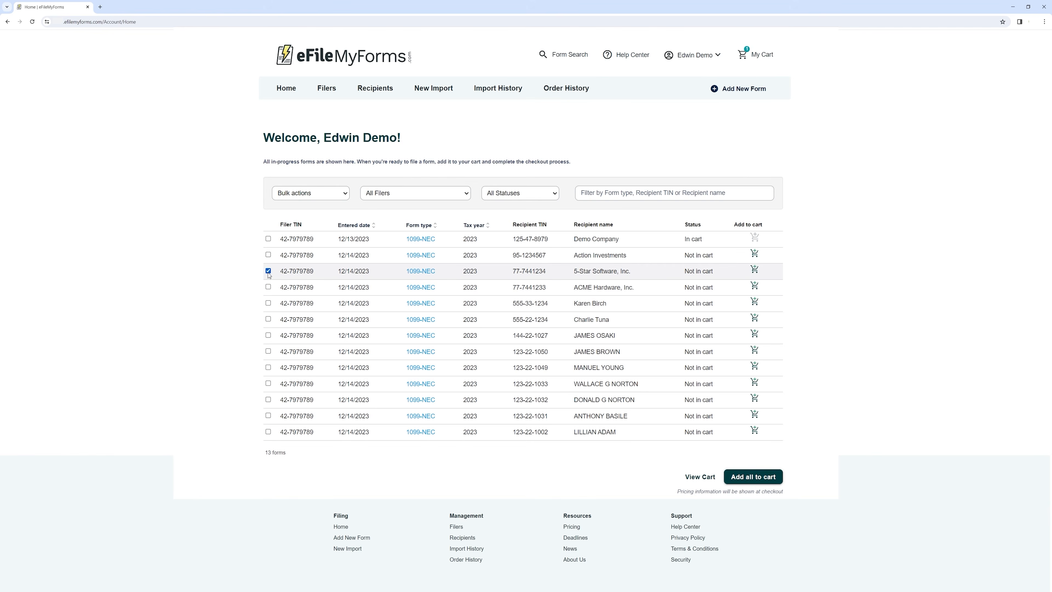
left_click(268, 351)
left_click(268, 399)
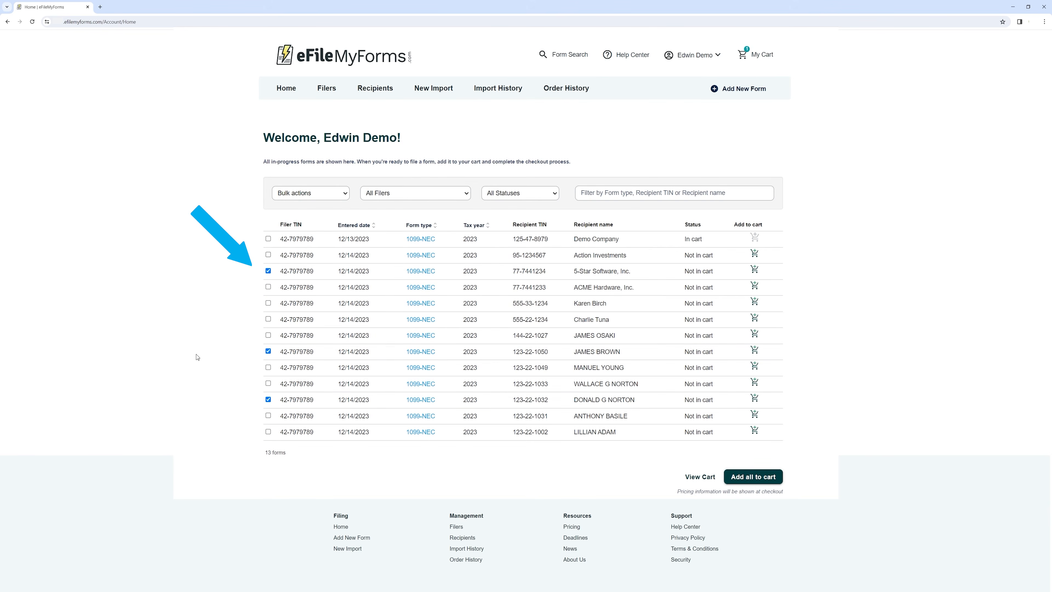
left_click(344, 194)
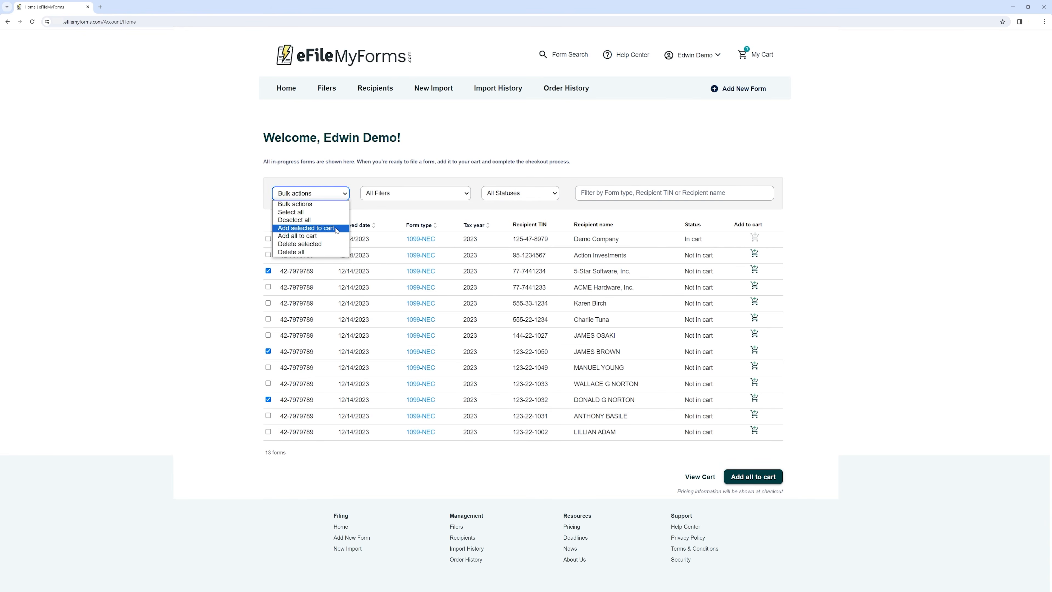
left_click(307, 228)
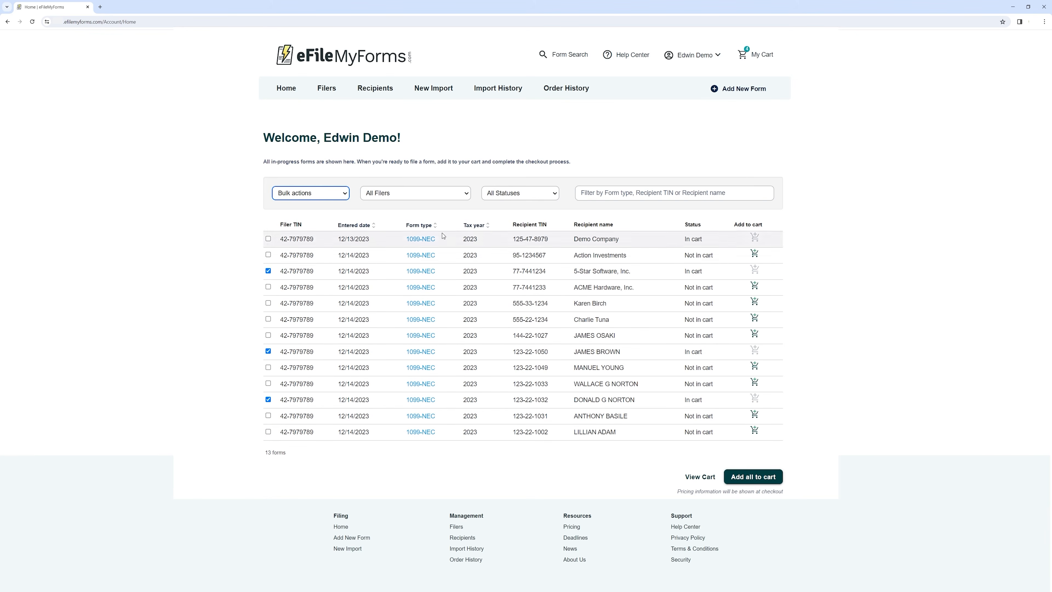
left_click(327, 194)
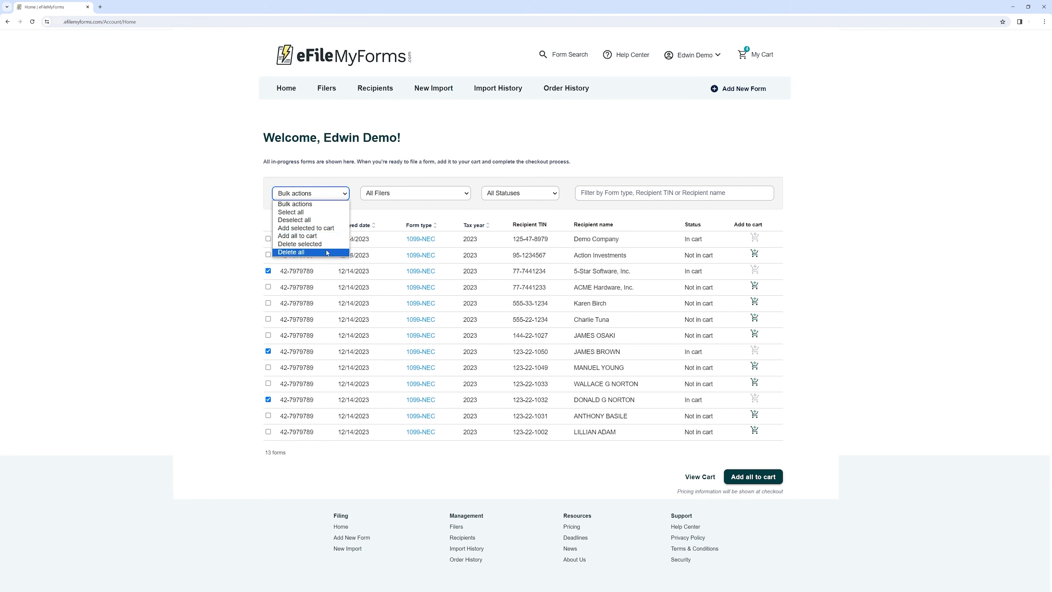
left_click(318, 237)
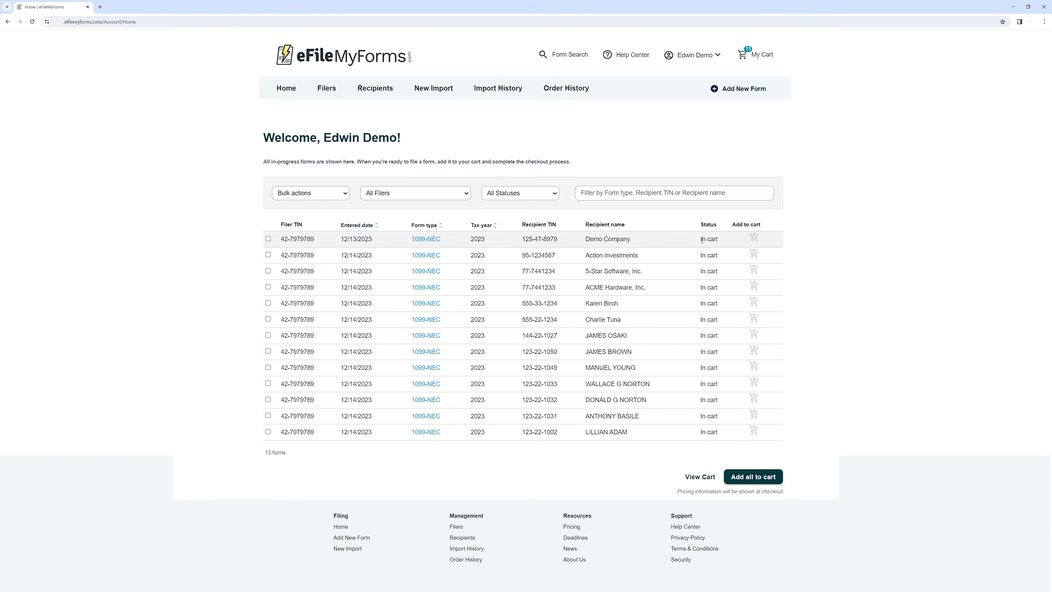
Open the cart and switch the Action Investments form's service to eFile Only
left_click(700, 476)
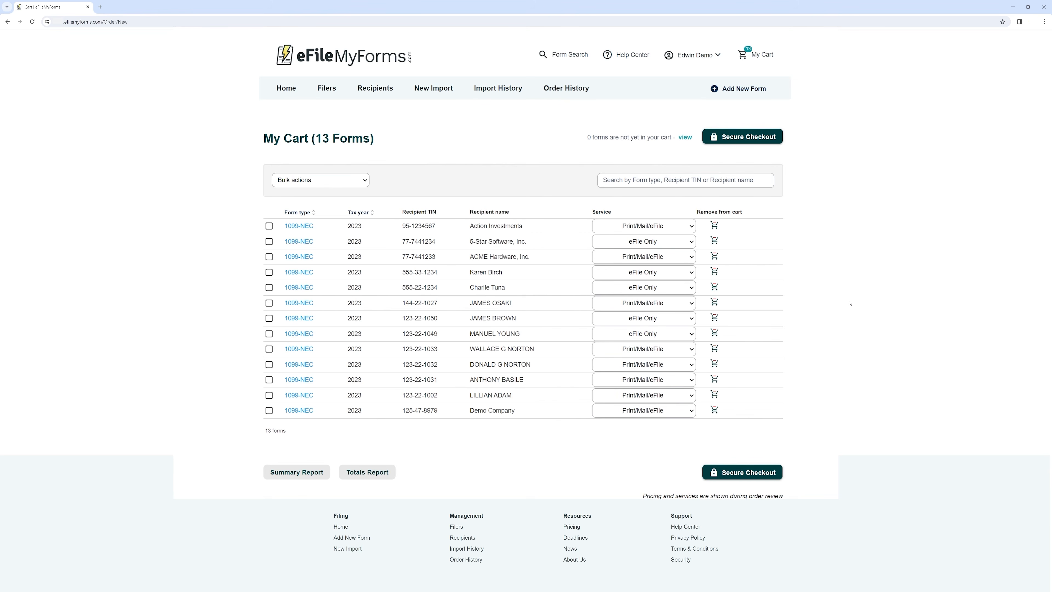
left_click(667, 244)
left_click(672, 229)
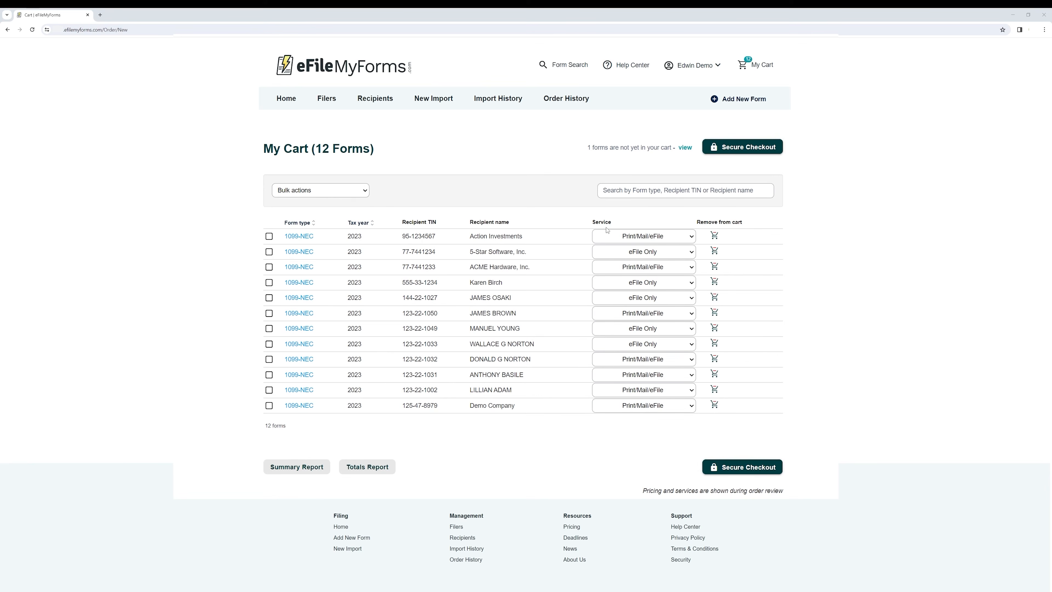
left_click(658, 239)
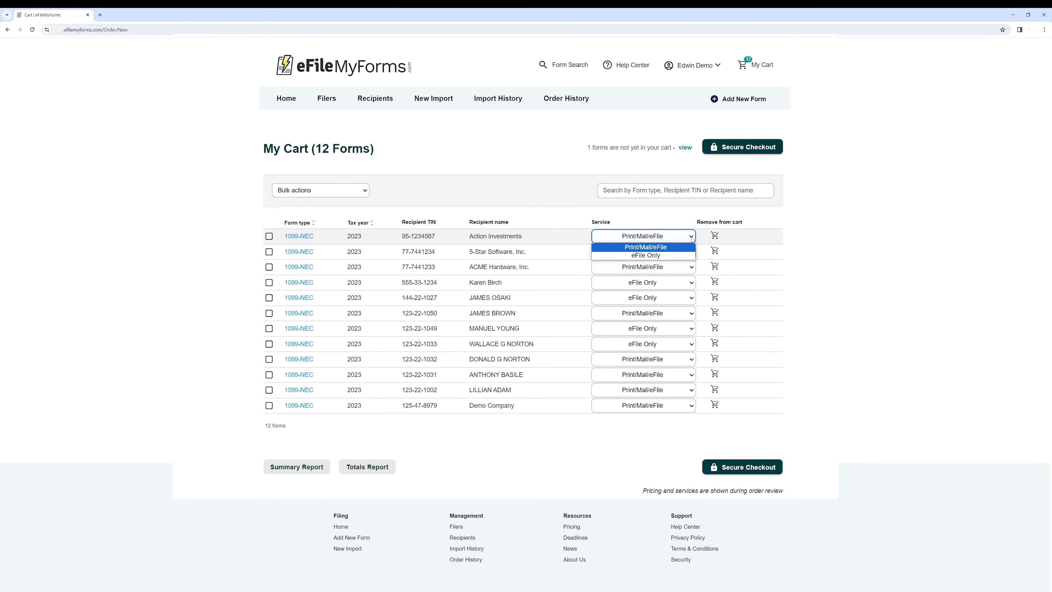
left_click(668, 256)
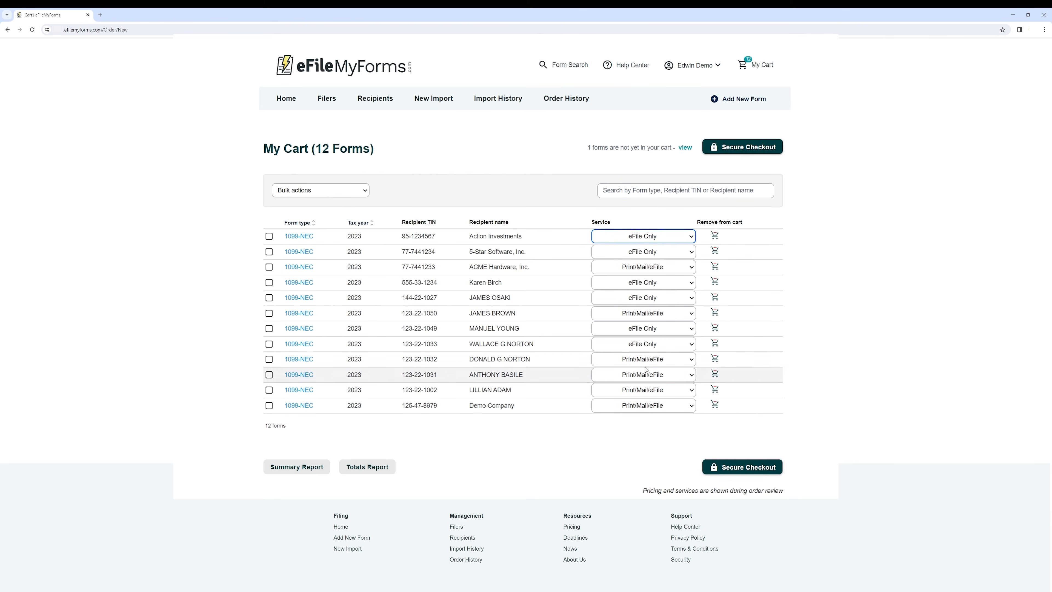
left_click(269, 282)
left_click(269, 329)
left_click(269, 377)
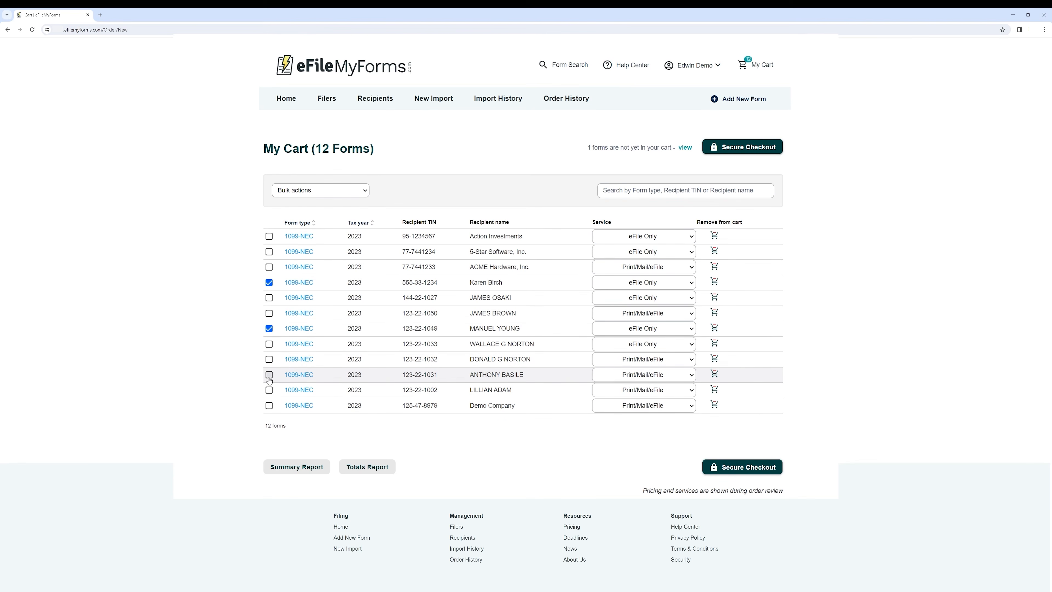
left_click(366, 191)
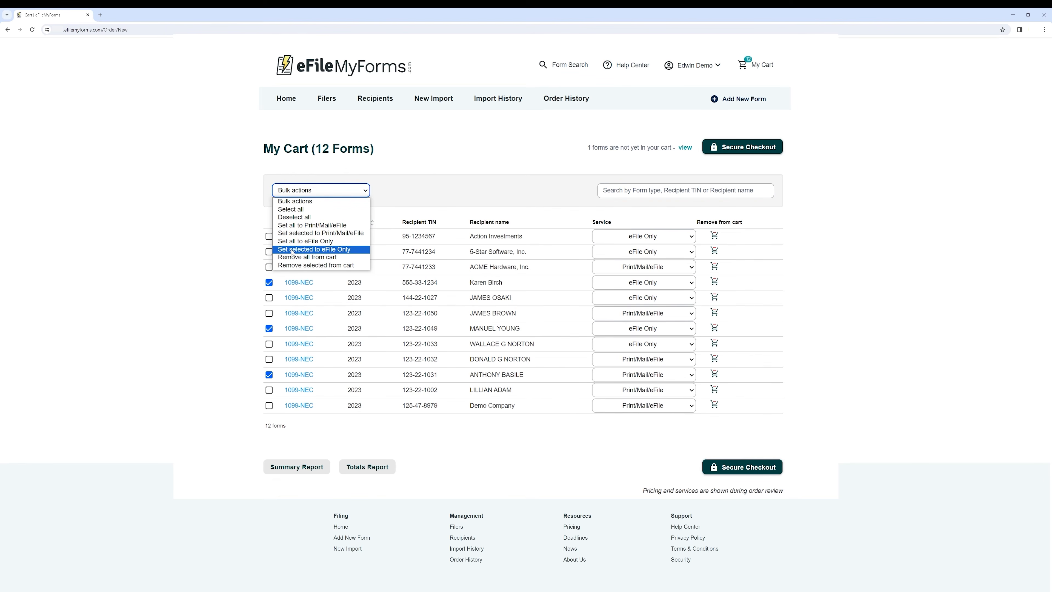
left_click(350, 250)
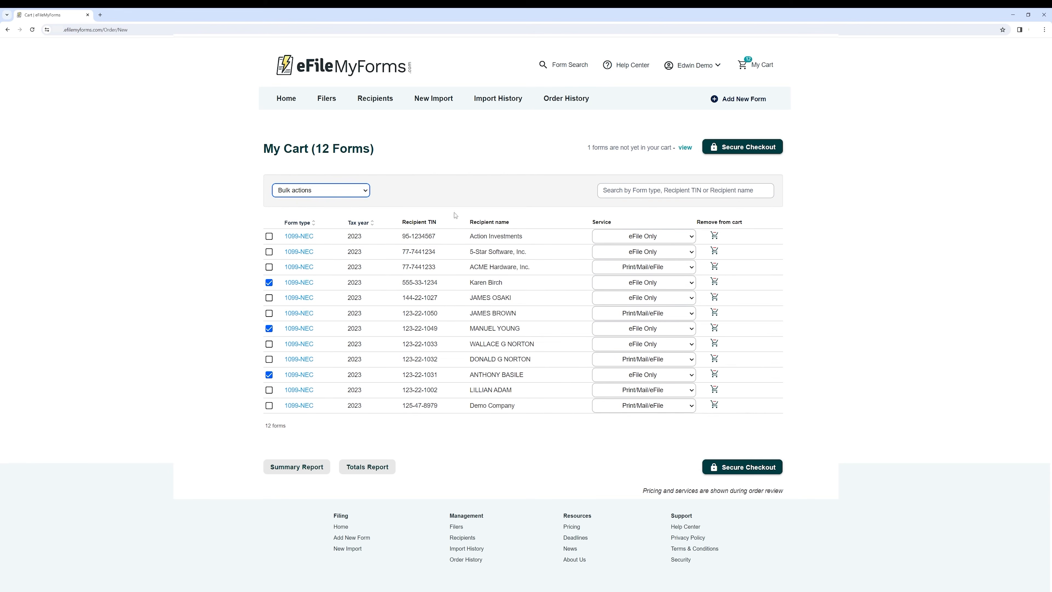
Dismiss the bulk actions list and untick the three forms
left_click(336, 190)
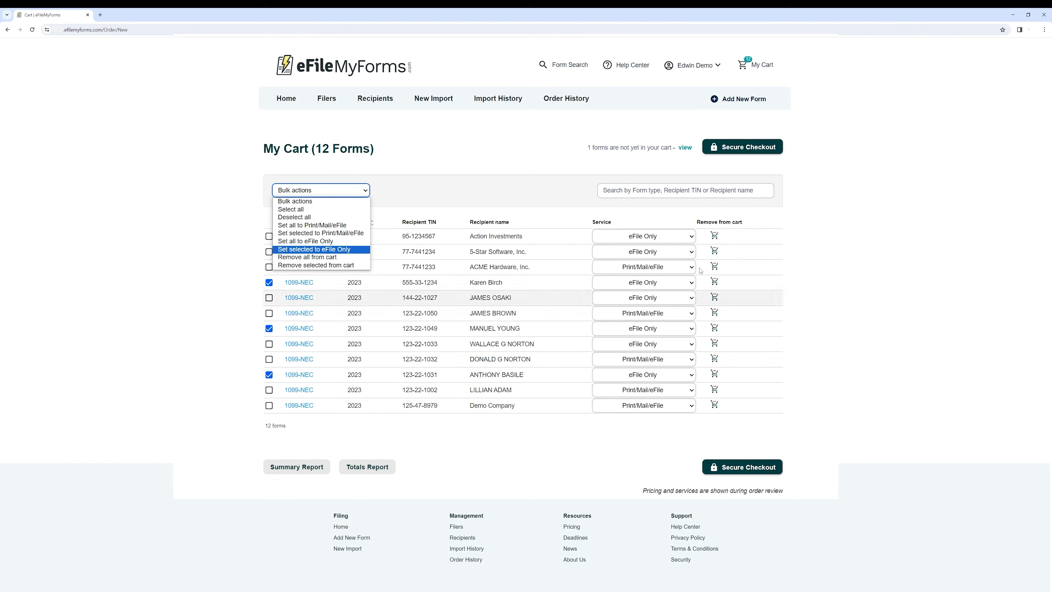
left_click(524, 198)
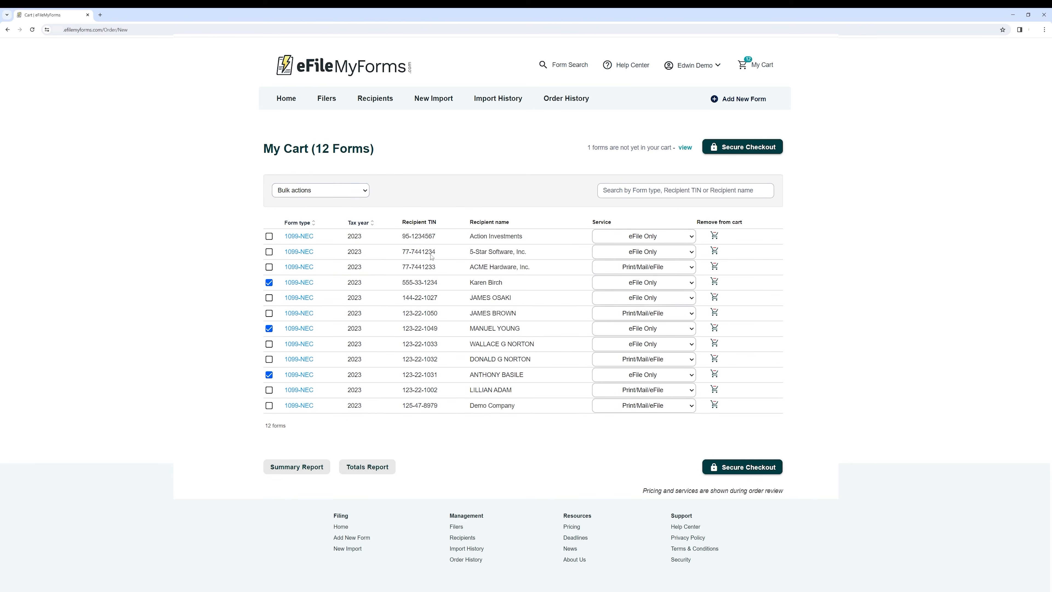
left_click(269, 282)
left_click(269, 328)
left_click(269, 374)
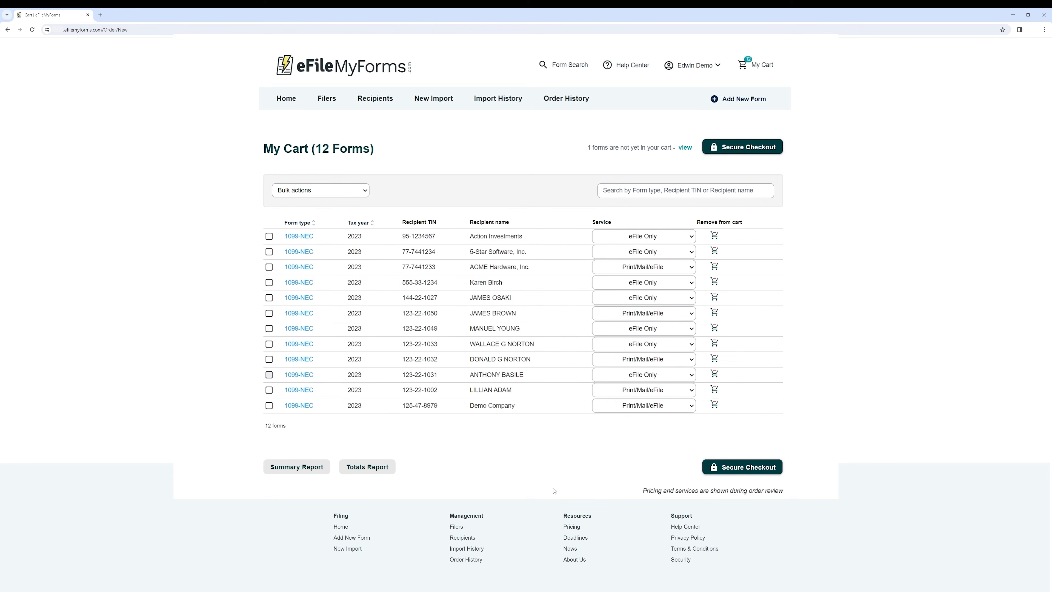
left_click(318, 475)
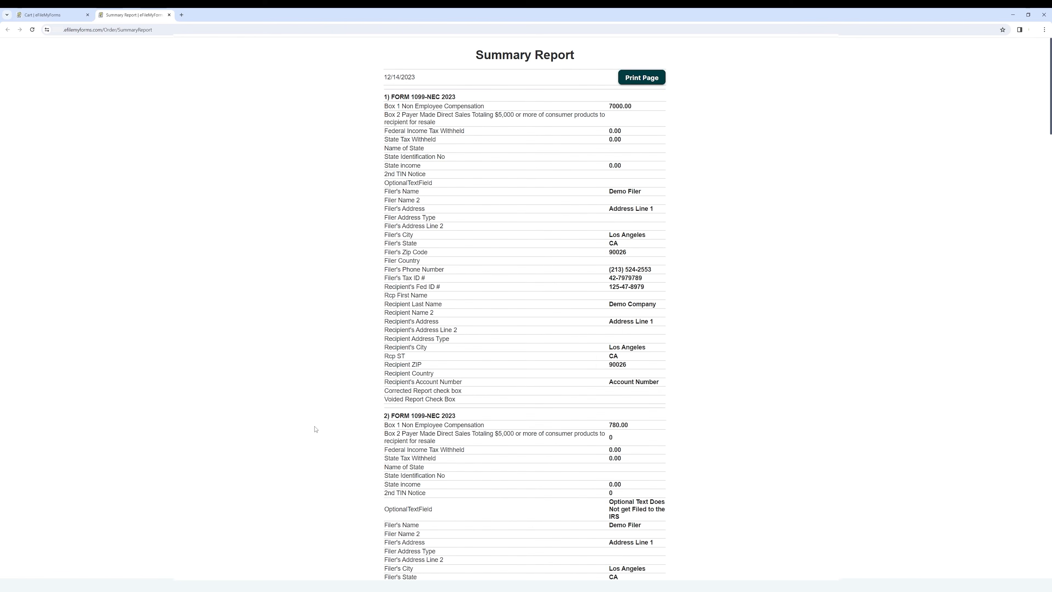
scroll(545, 356, "down", 13)
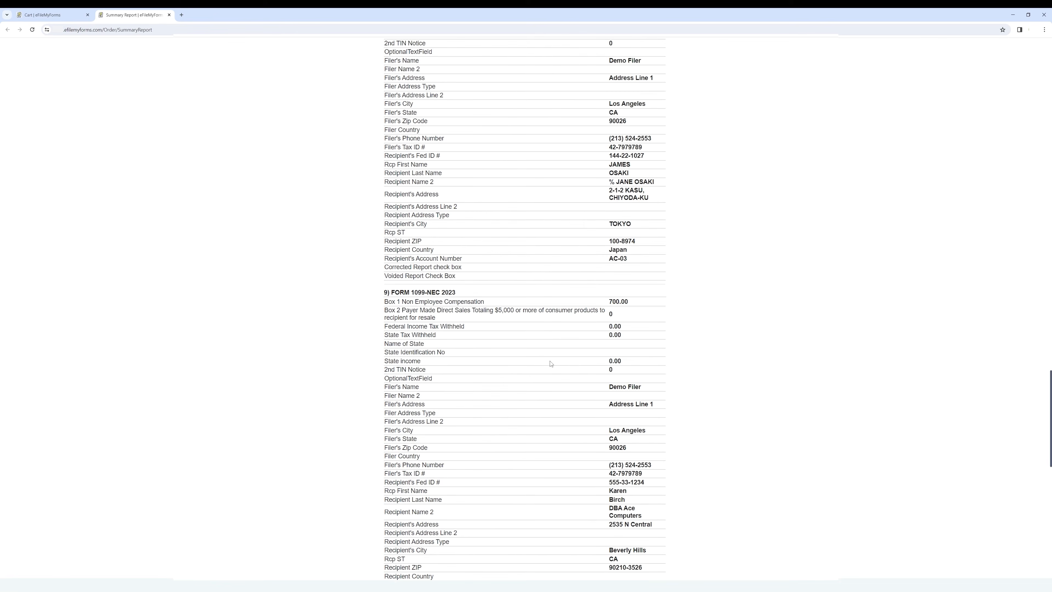
scroll(552, 367, "up", 13)
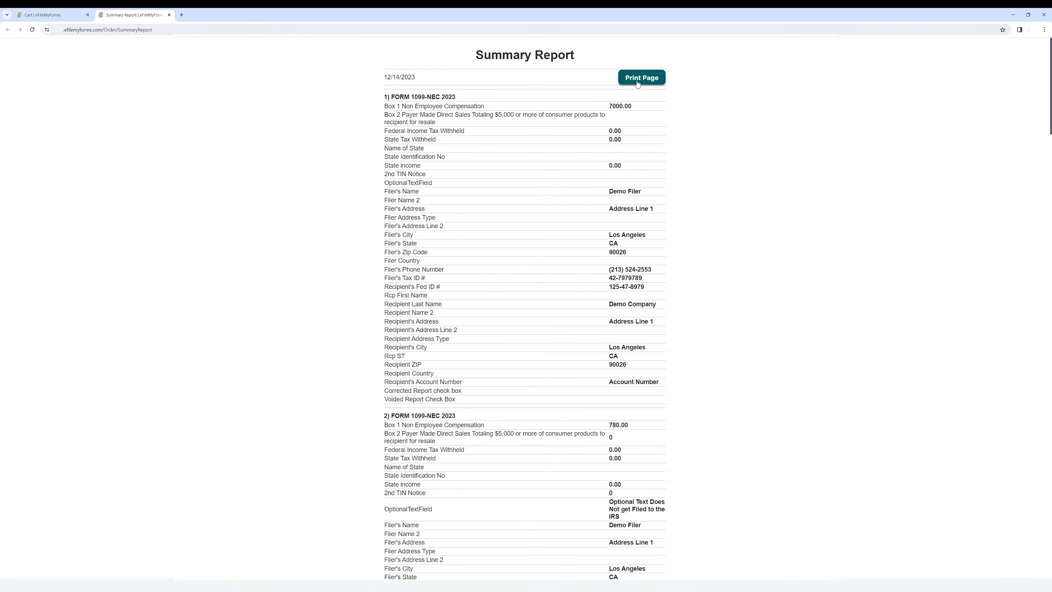
left_click(169, 15)
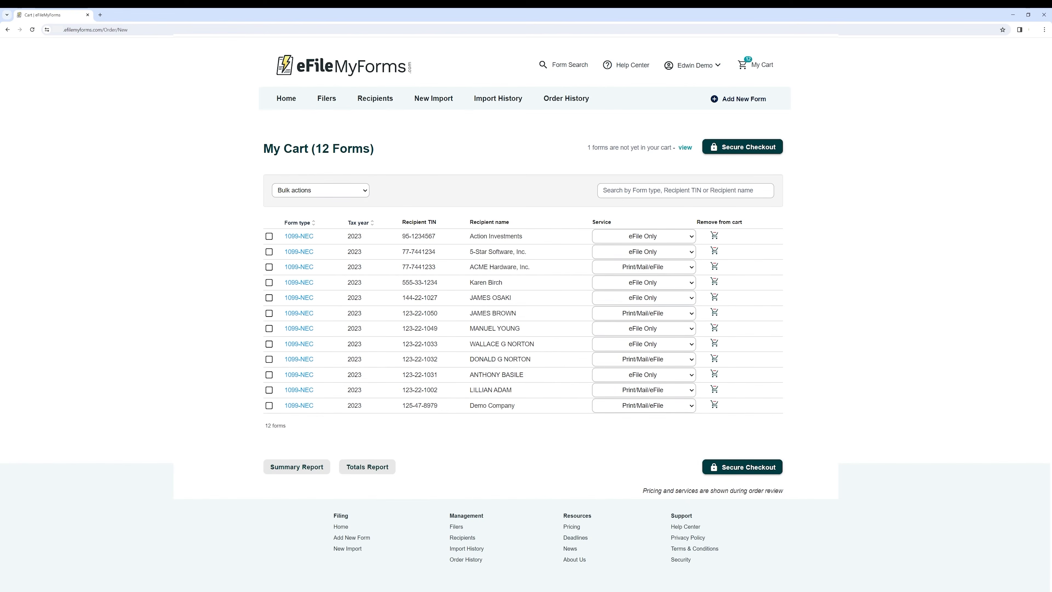
left_click(381, 467)
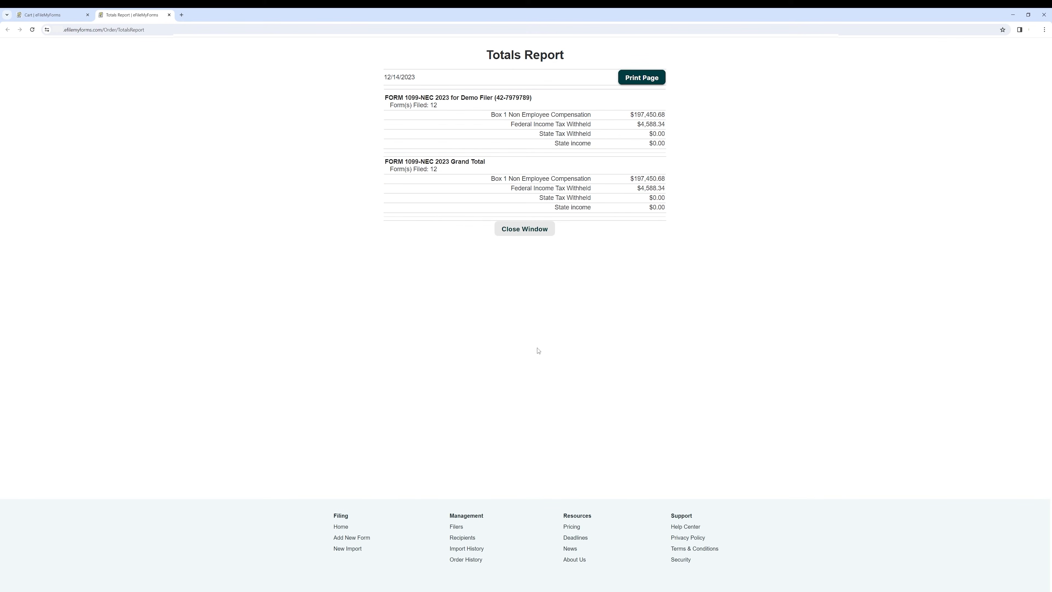
left_click_drag(415, 100, 608, 118)
left_click(496, 133)
left_click_drag(495, 115, 667, 116)
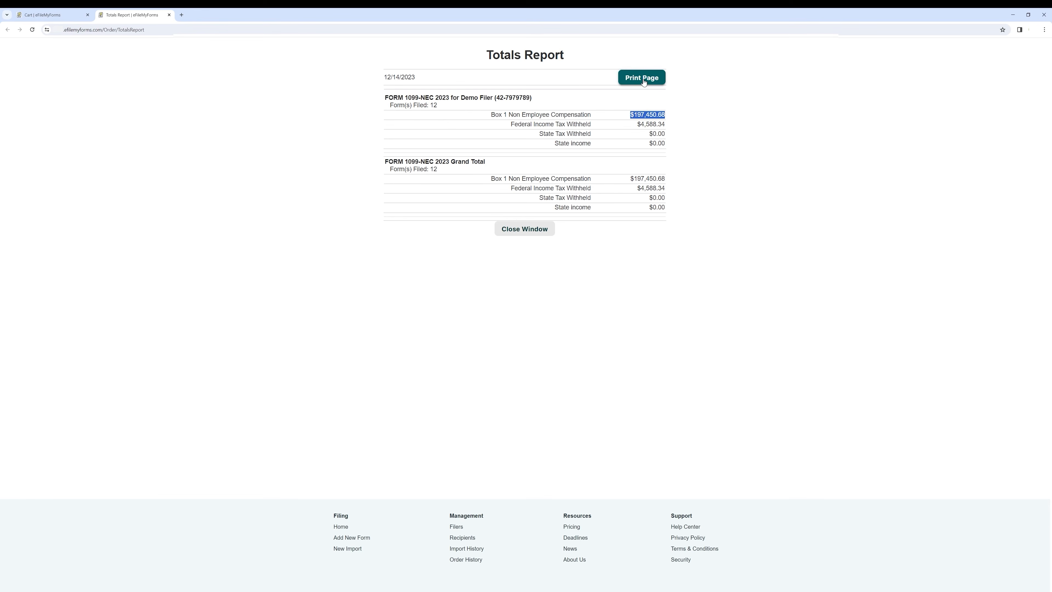
left_click(536, 235)
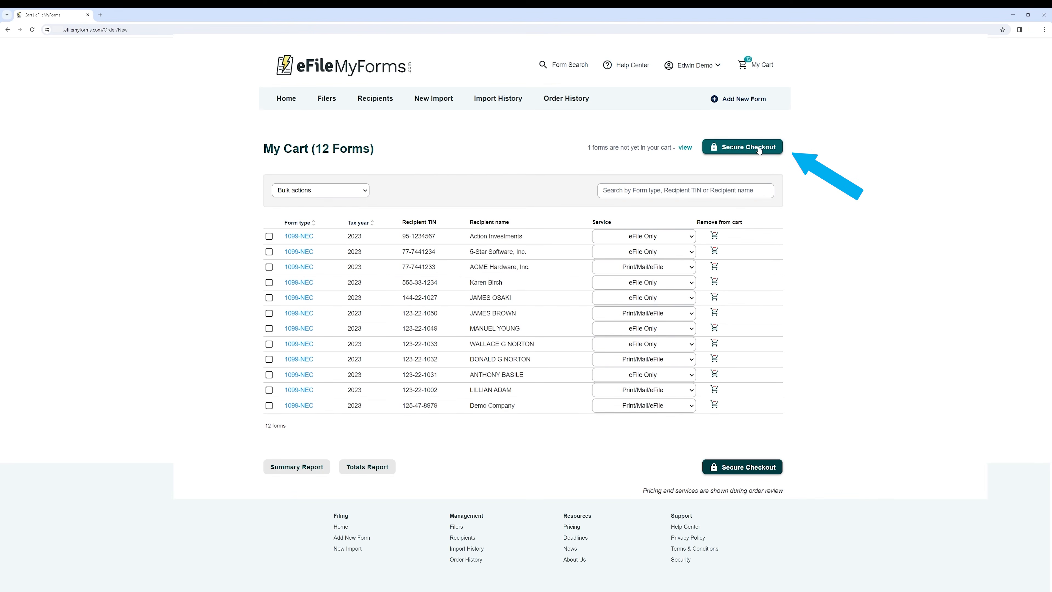
Begin secure checkout and confirm the 7 eFile Only and 5 Print/Mail/eFile service counts
left_click(757, 469)
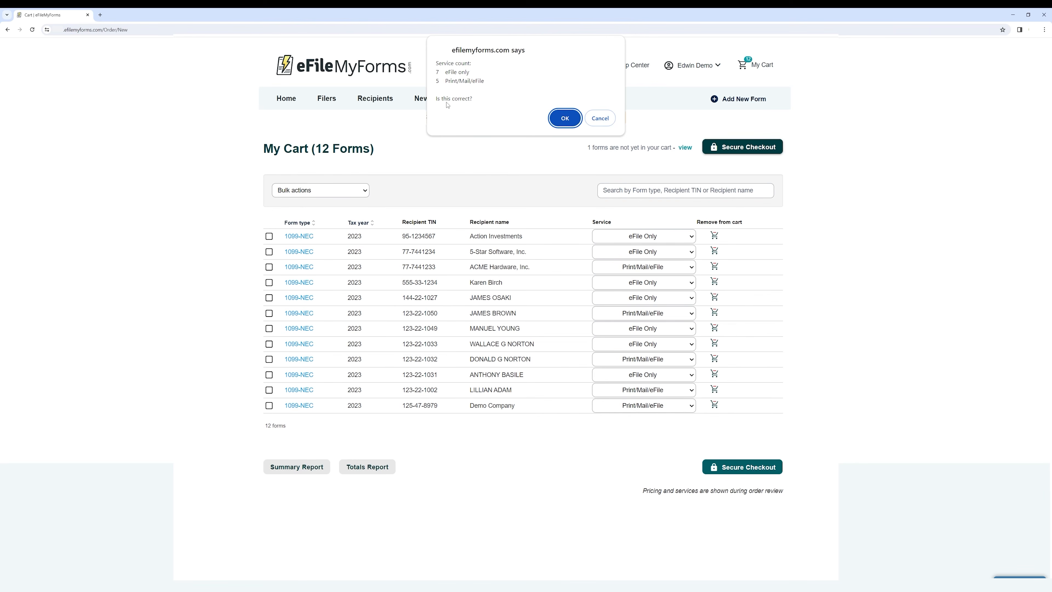
left_click(565, 118)
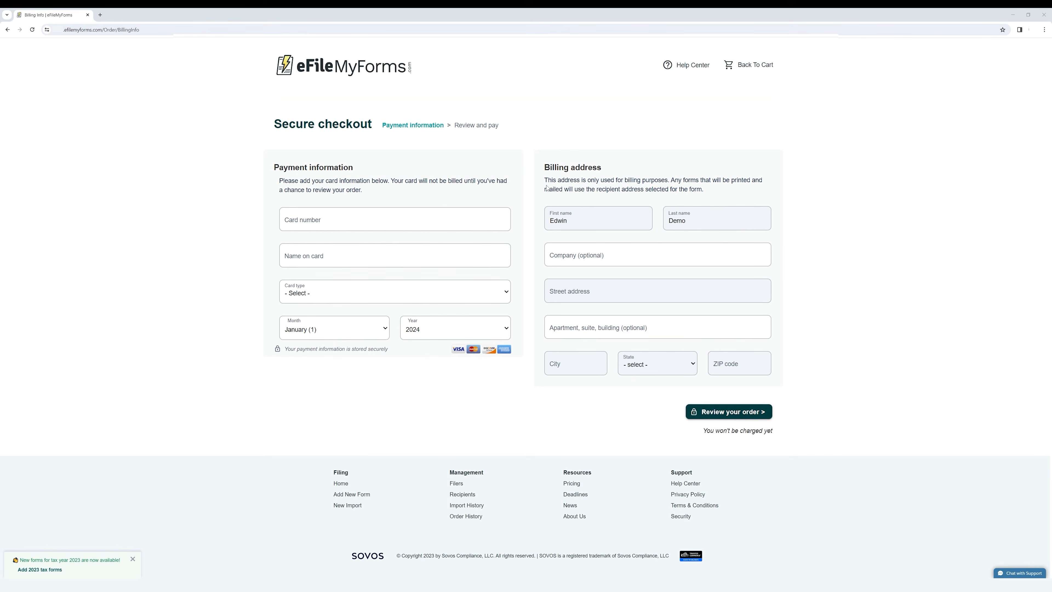
Check the filled-in billing name and street address and the card number field
left_click(584, 223)
left_click(729, 222)
left_click(609, 296)
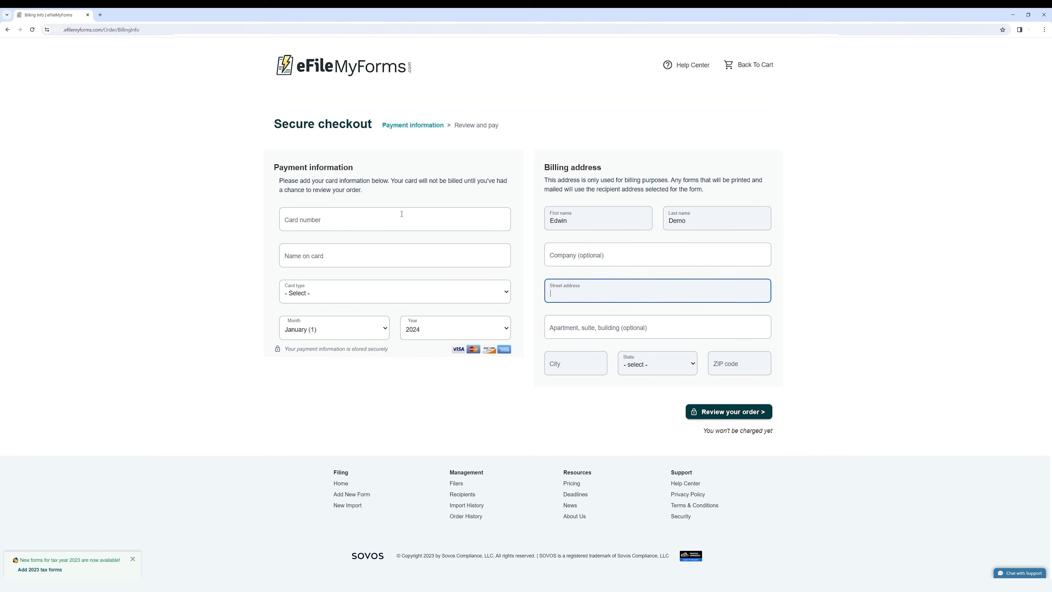
left_click(343, 217)
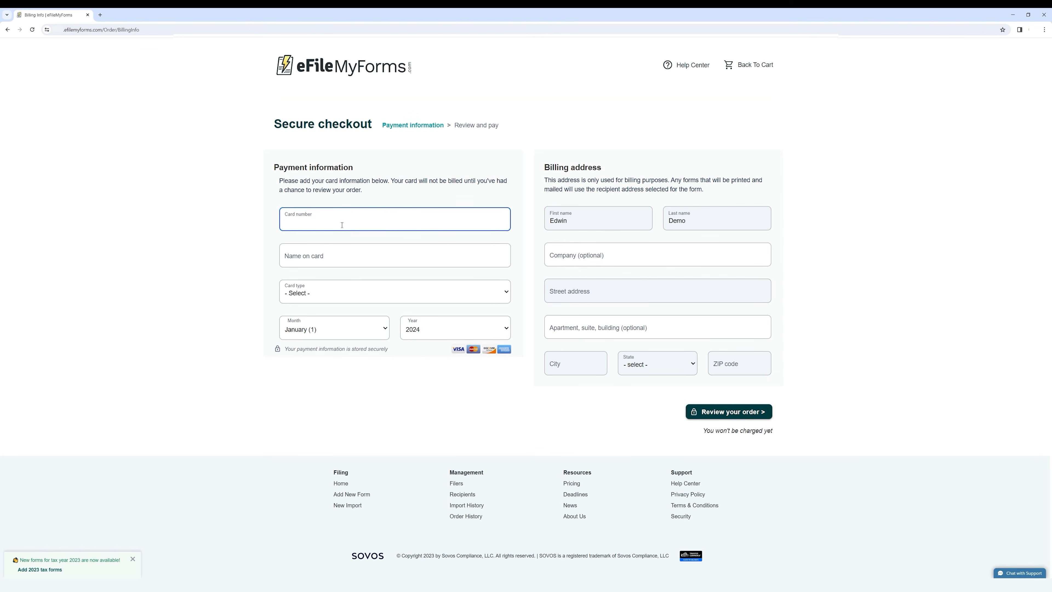
left_click_drag(285, 349, 398, 350)
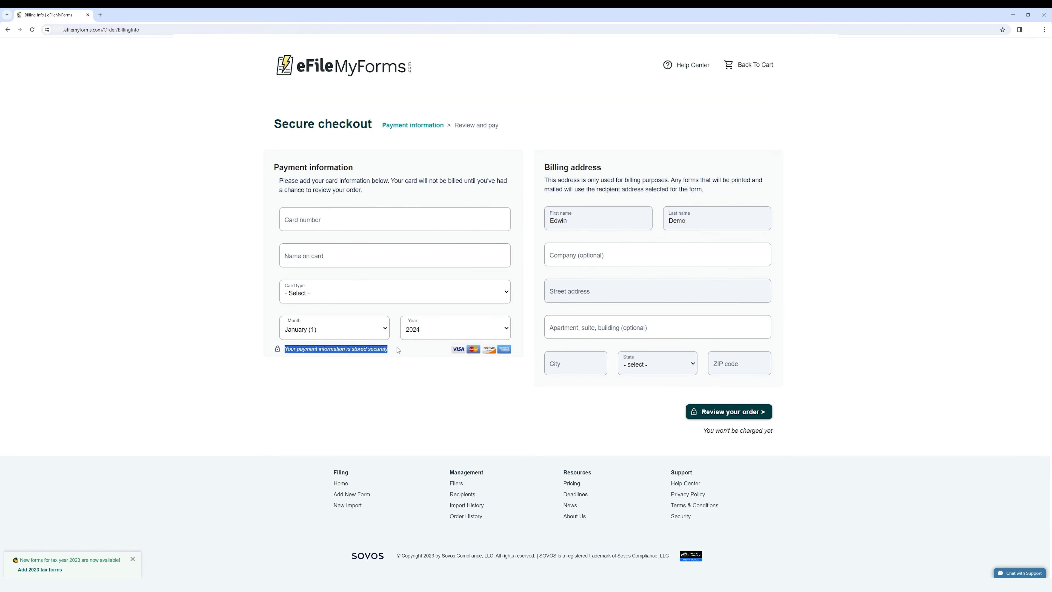
left_click(404, 376)
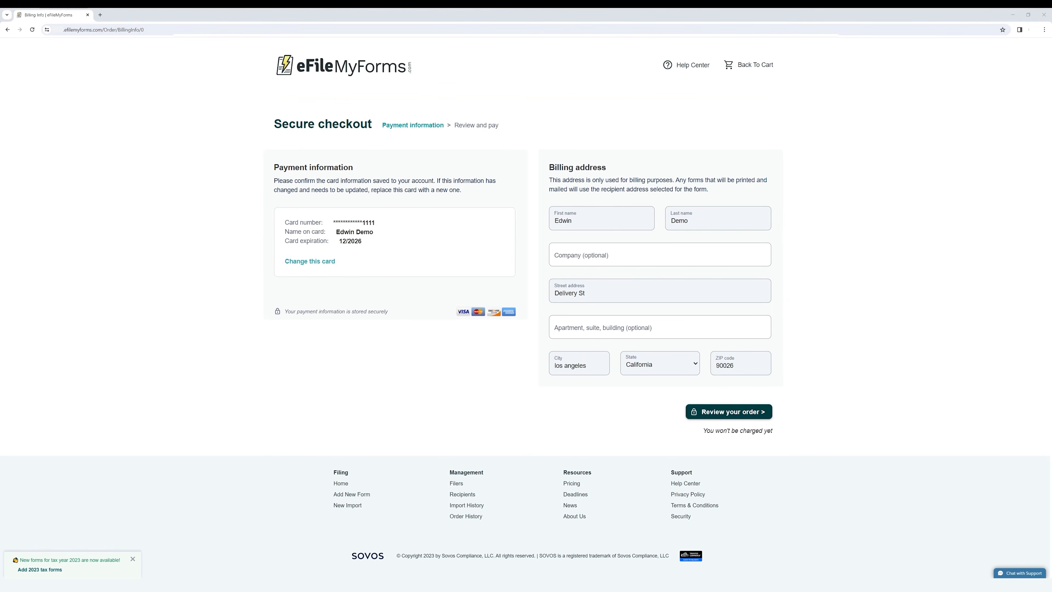
Verify the saved card's details and expiration date, then continue to Review and pay
left_click(746, 419)
left_click_drag(286, 223, 388, 245)
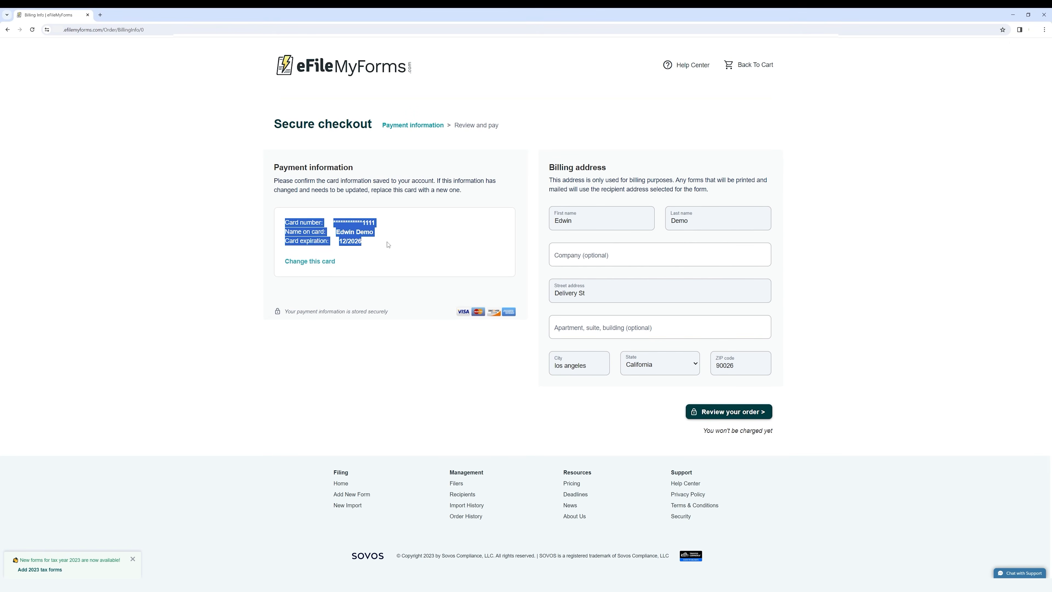
left_click(388, 245)
left_click_drag(286, 241, 371, 245)
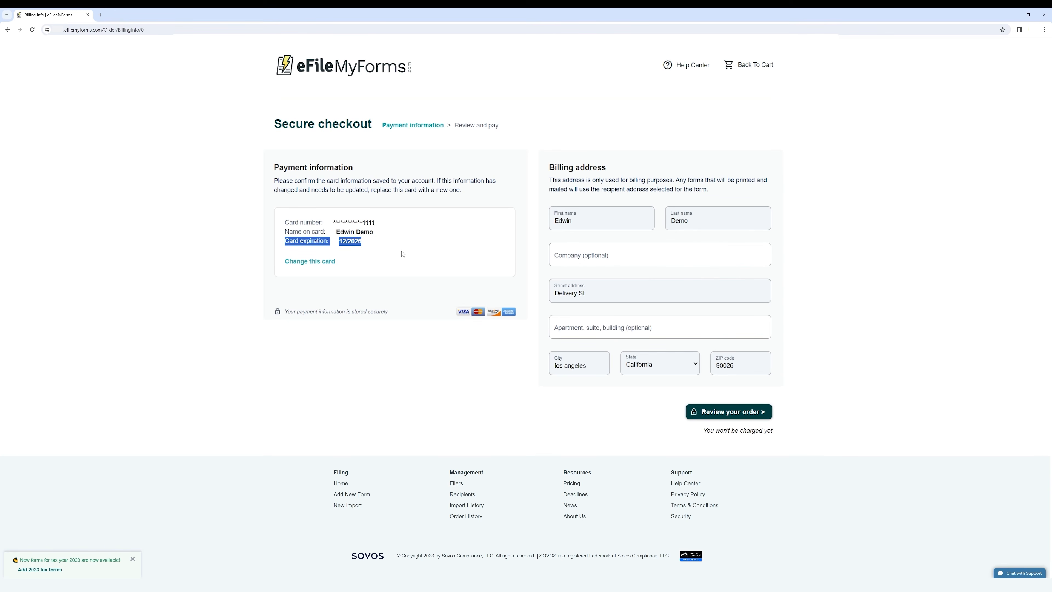
left_click(432, 248)
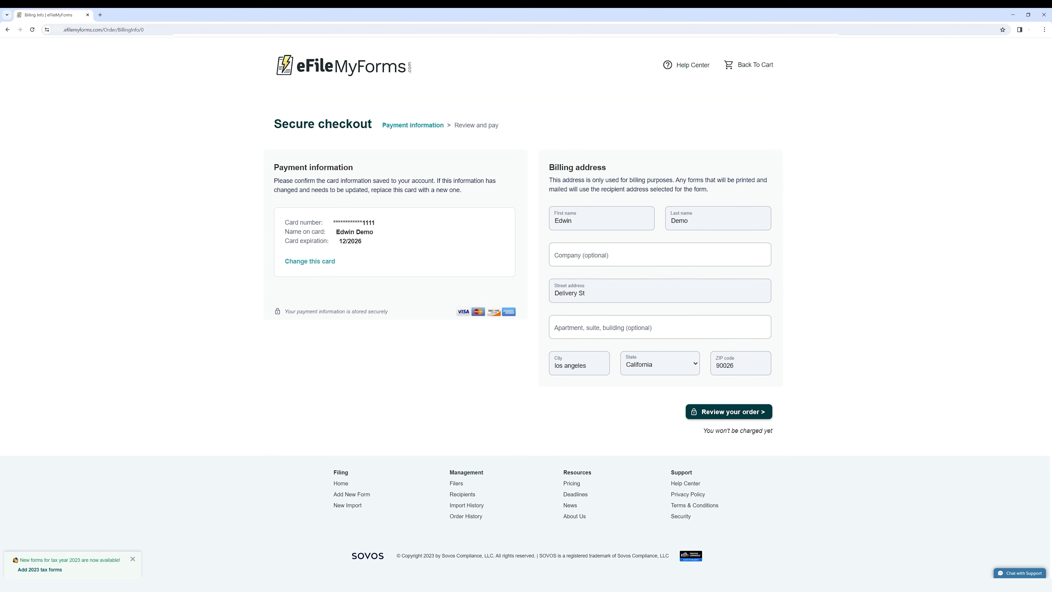
left_click(728, 415)
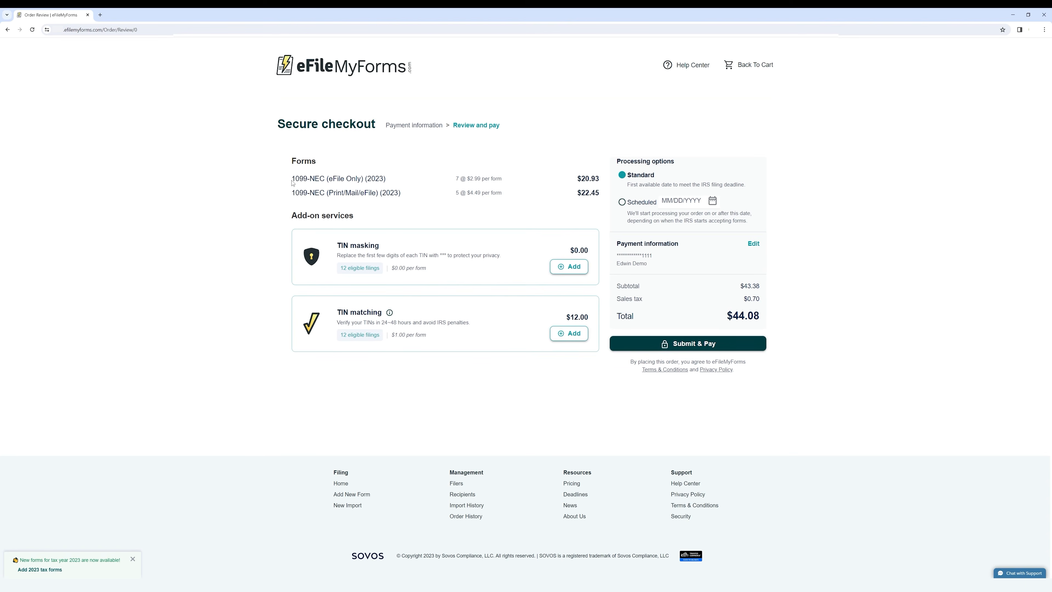
Review the eFile Only line and its $20.93 subtotal, then add TIN masking and TIN matching
left_click_drag(295, 179, 388, 183)
left_click(385, 187)
left_click_drag(456, 178, 507, 184)
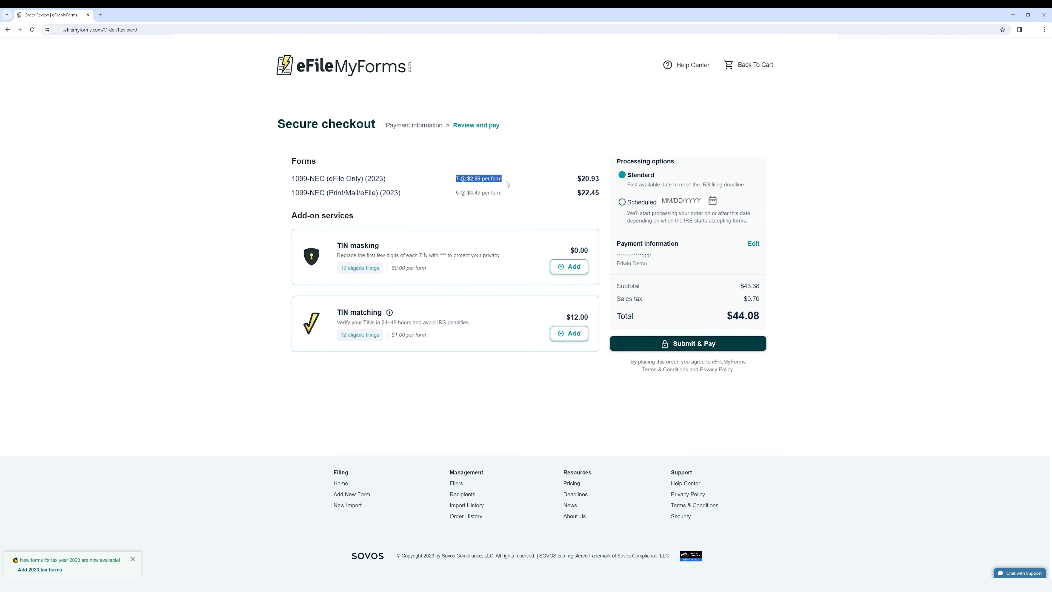
left_click(472, 205)
left_click_drag(576, 179, 600, 180)
left_click(549, 191)
left_click(569, 267)
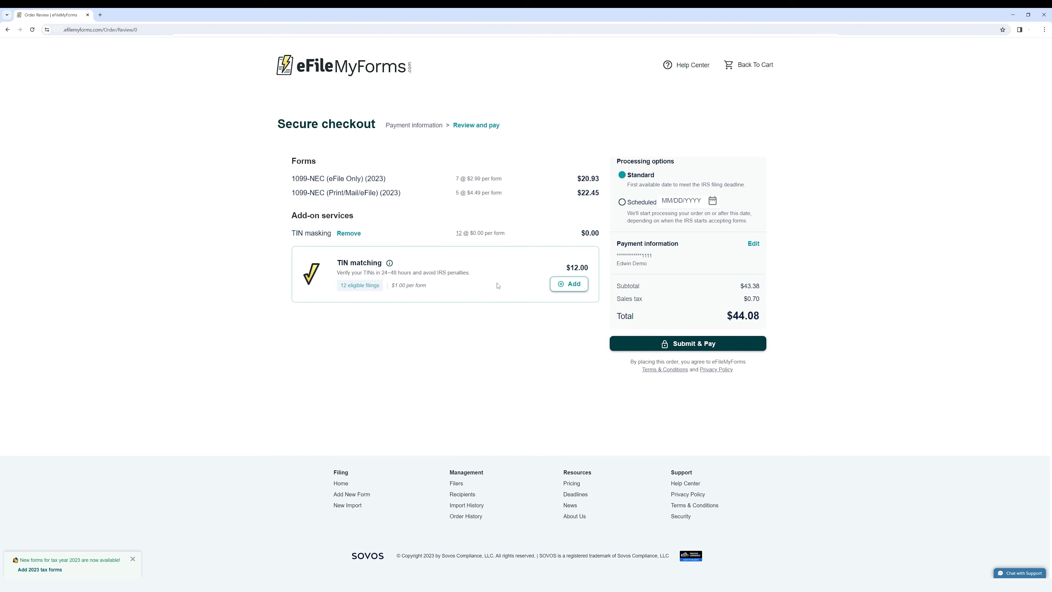
left_click(569, 284)
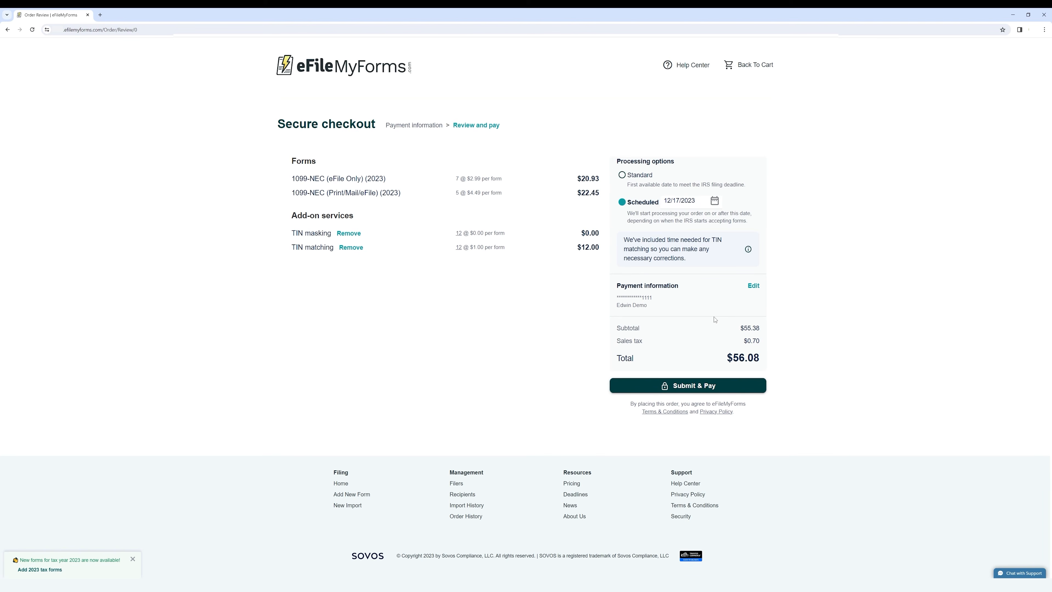
Compare Scheduled processing on 12/17/2023, settle on Standard, and submit the $56.08 order
left_click(621, 175)
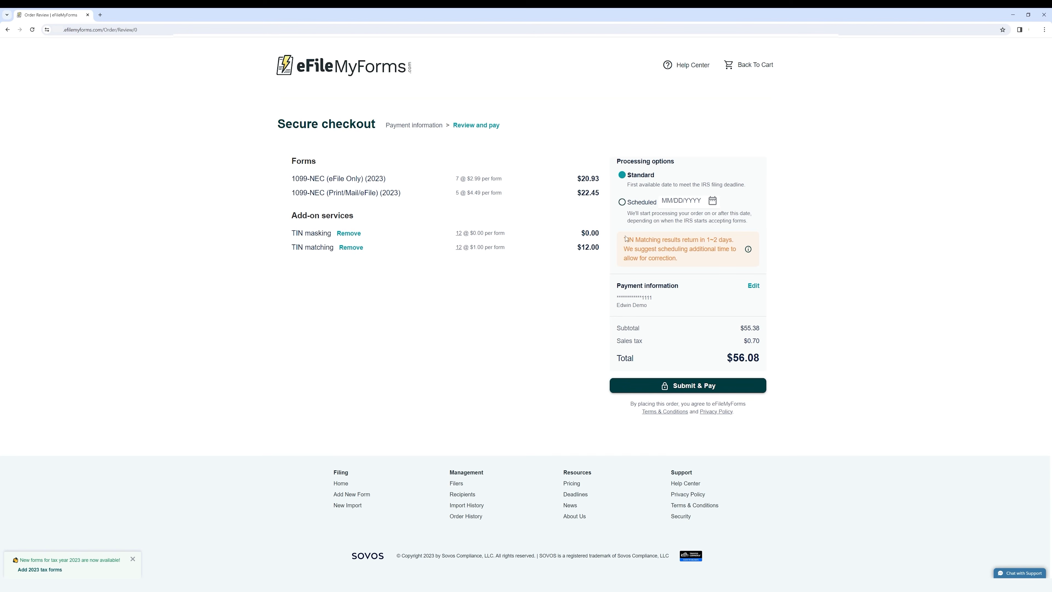
left_click(623, 203)
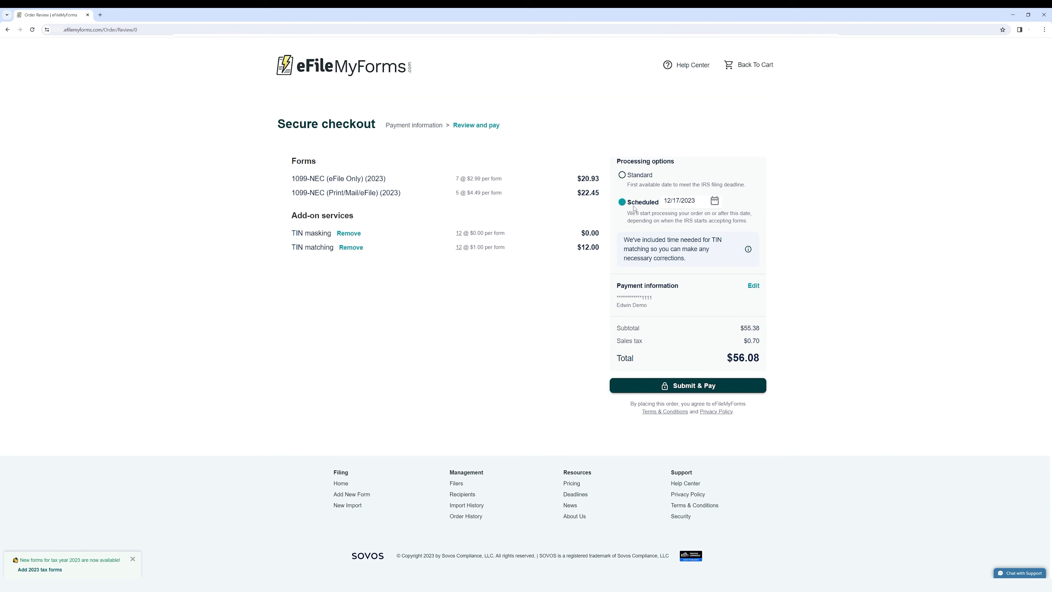
left_click(715, 201)
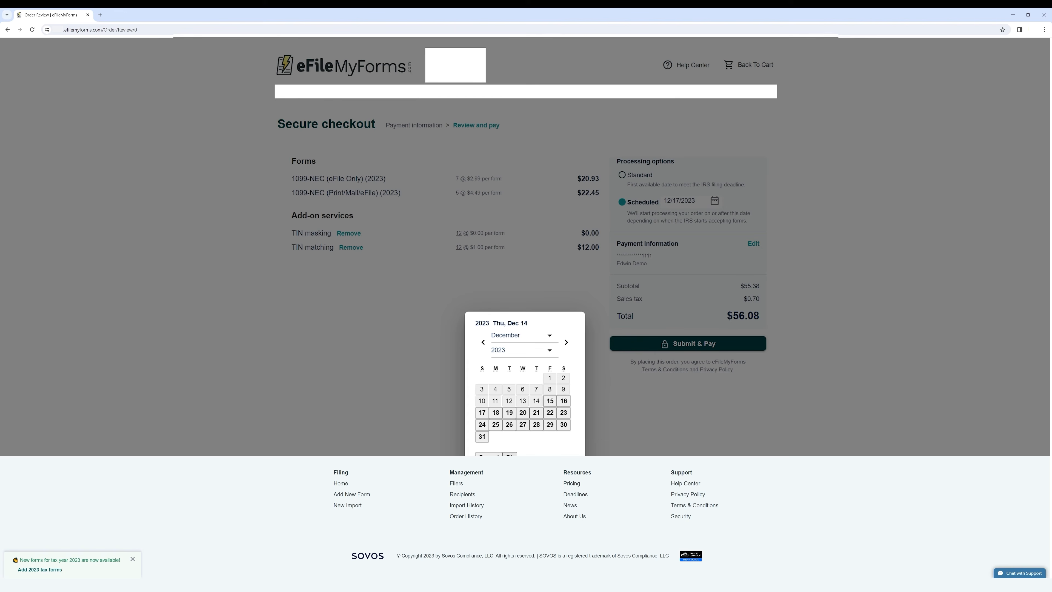
left_click(510, 454)
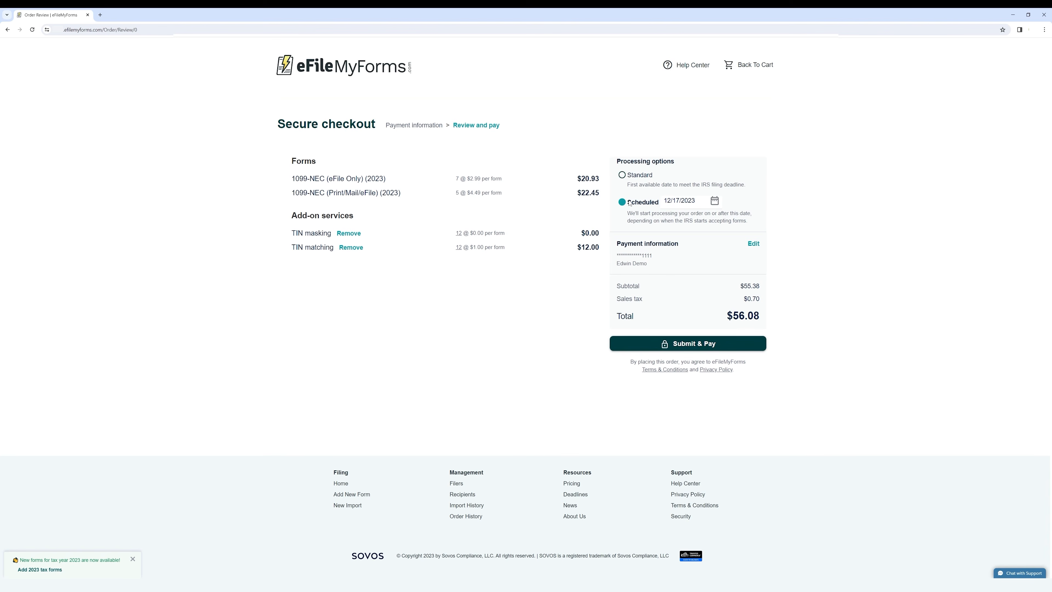
left_click(640, 175)
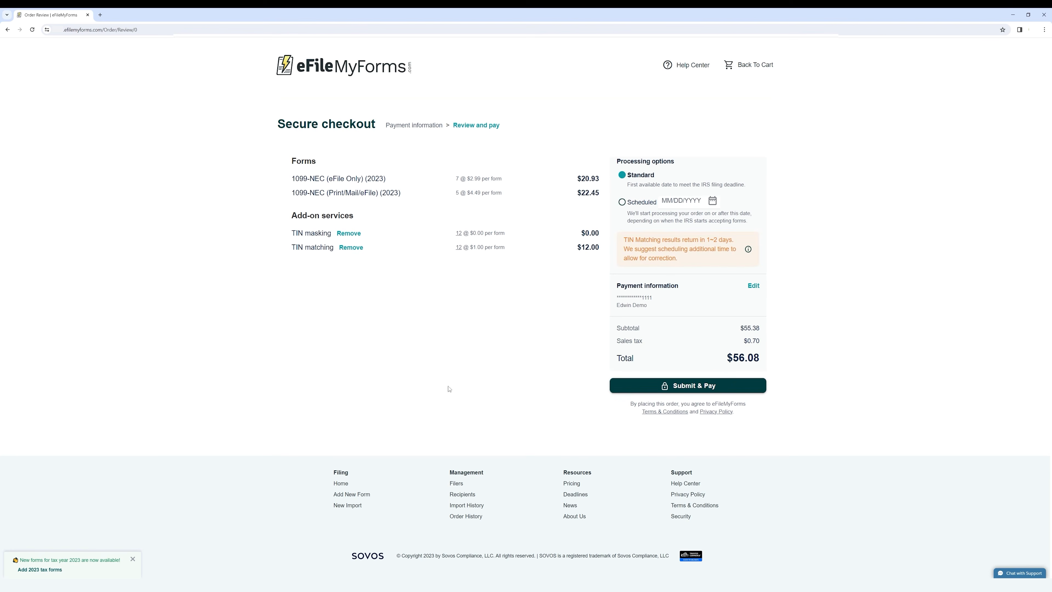
left_click(703, 387)
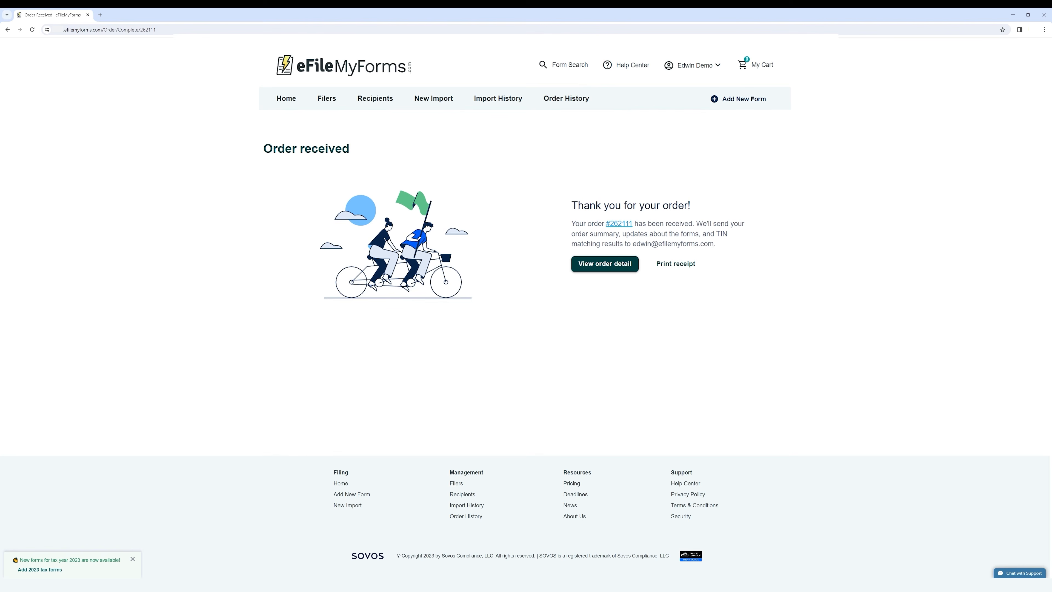
Open the new order's details, then reopen it from Order History to check its eFile Only forms
left_click_drag(262, 153, 352, 157)
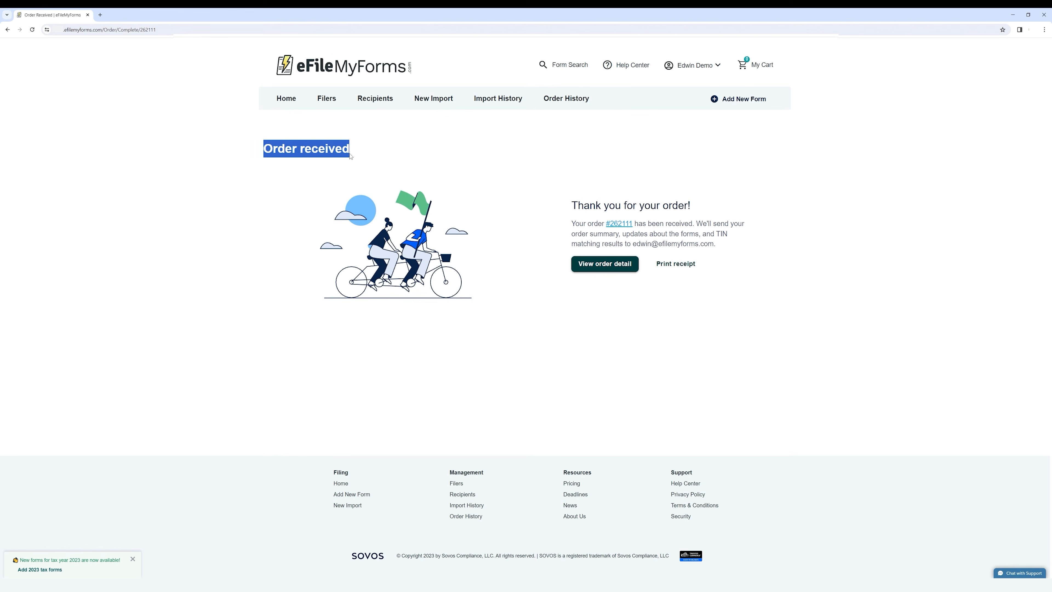
left_click(578, 205)
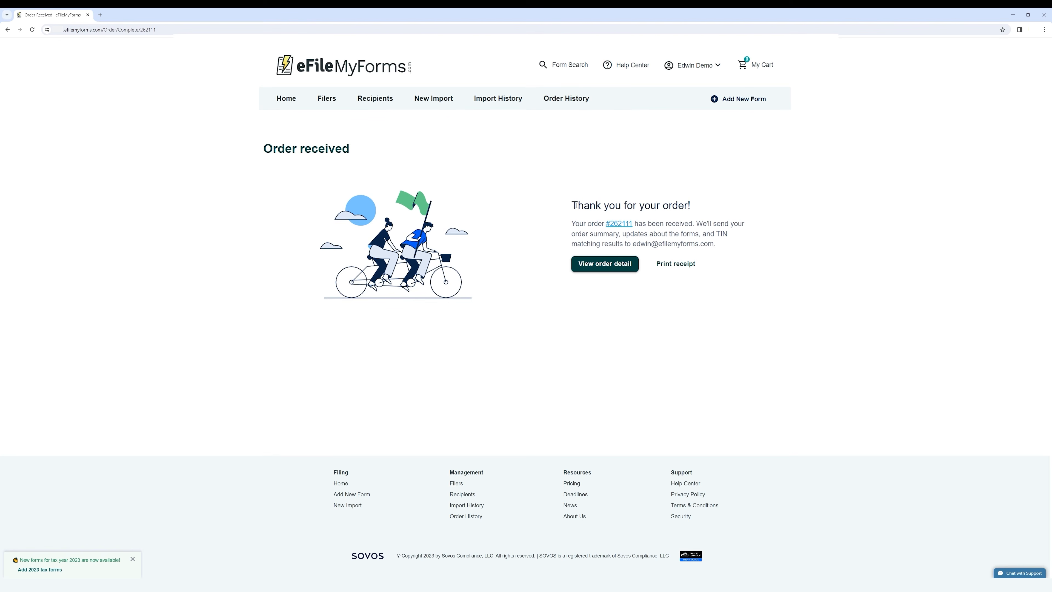
left_click(628, 229)
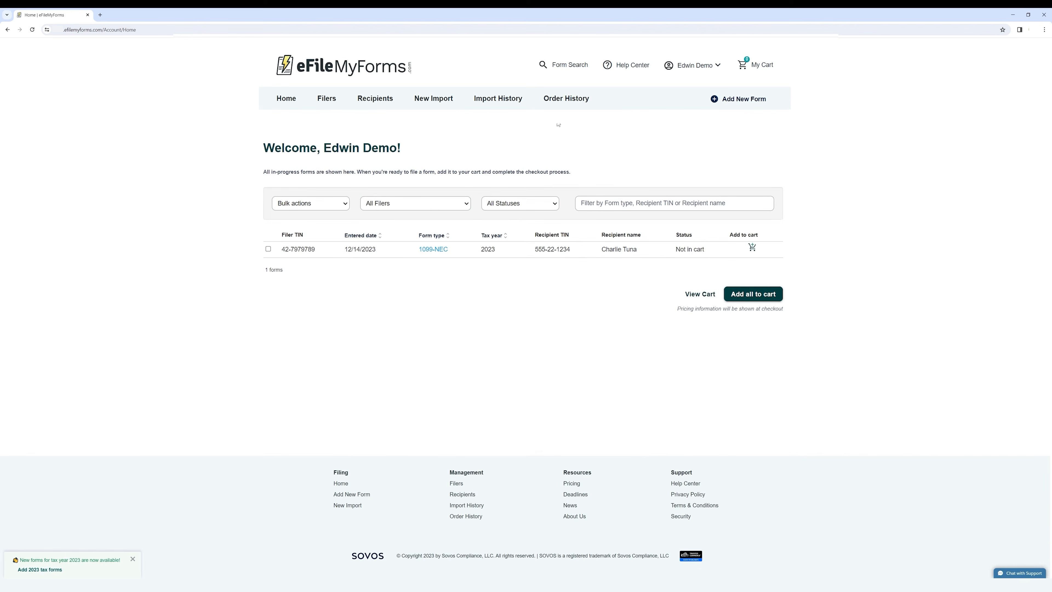
left_click(574, 103)
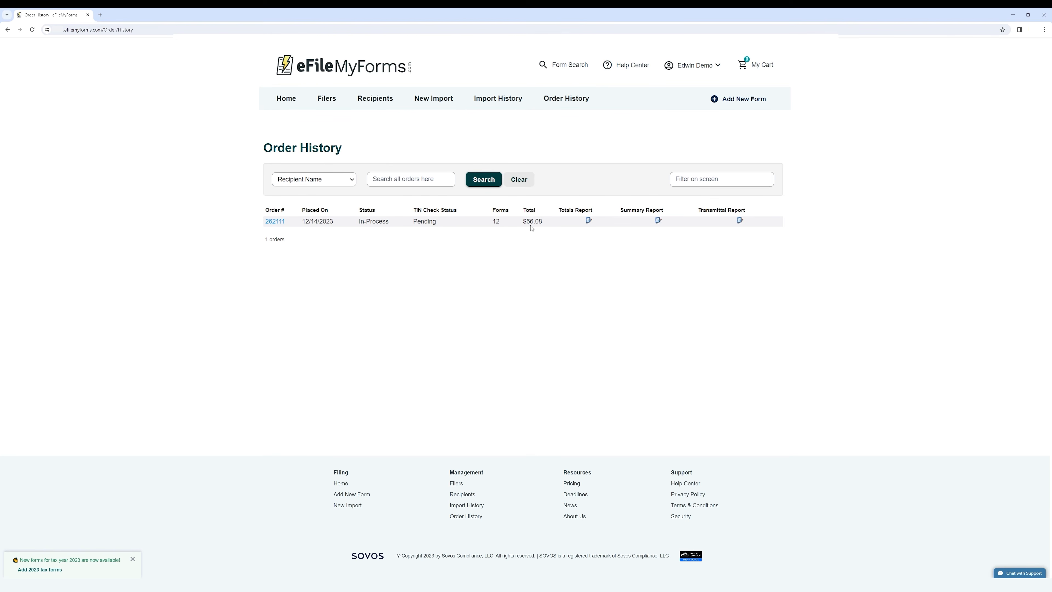
left_click(276, 224)
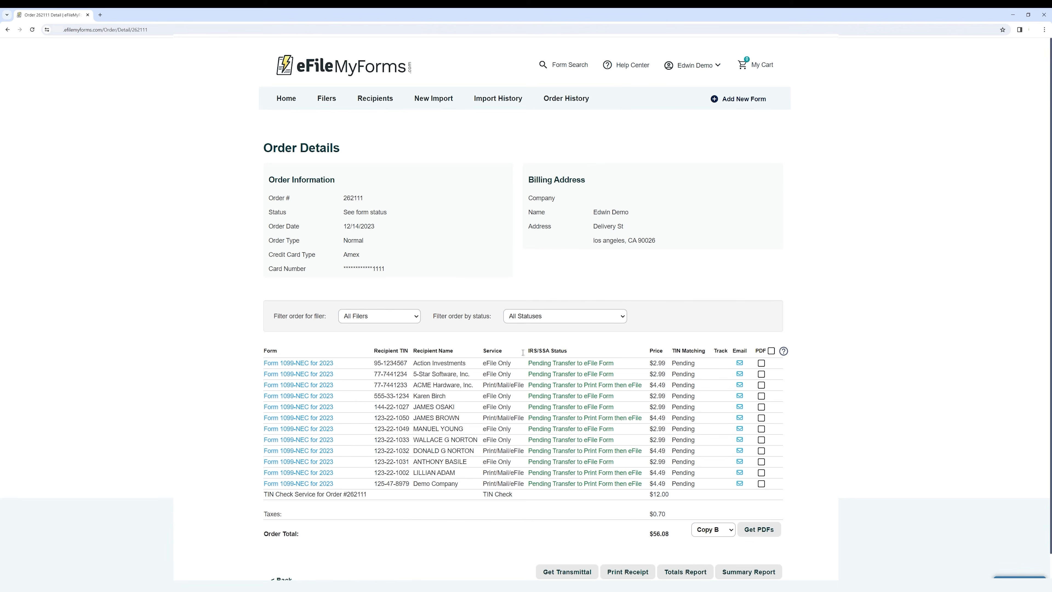
left_click_drag(484, 363, 514, 364)
left_click(505, 352)
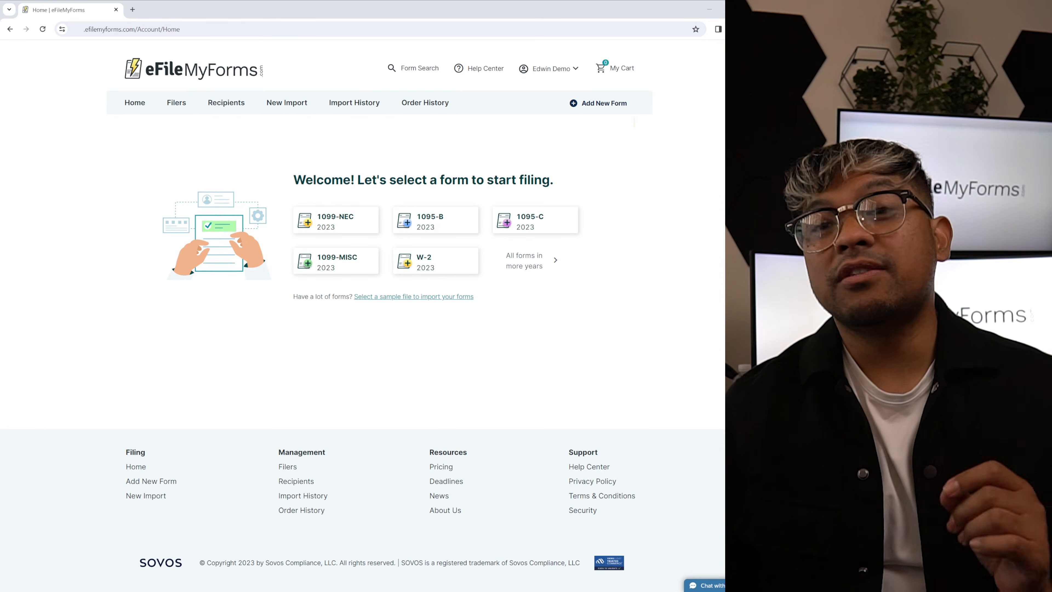
Go to the Help Center's Getting Started category and scroll through its Quick start guide
left_click(600, 468)
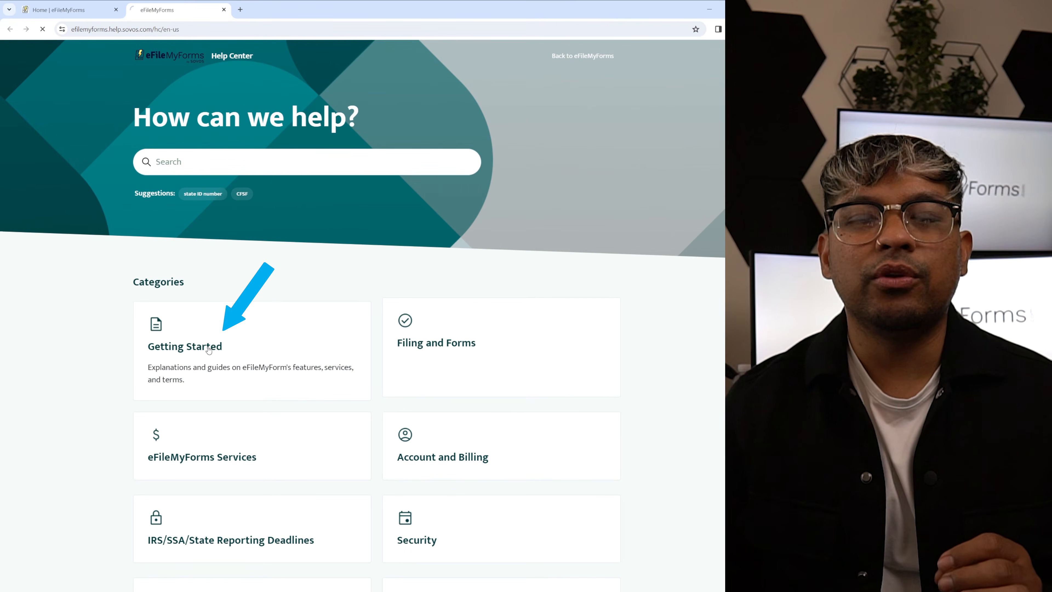
left_click(210, 350)
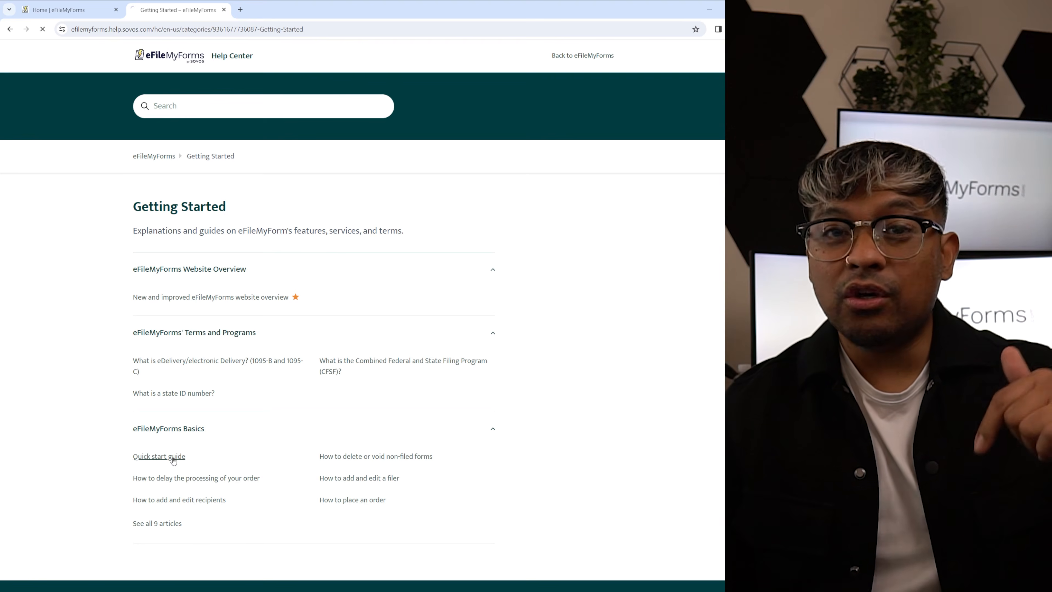
scroll(485, 343, "down", 3)
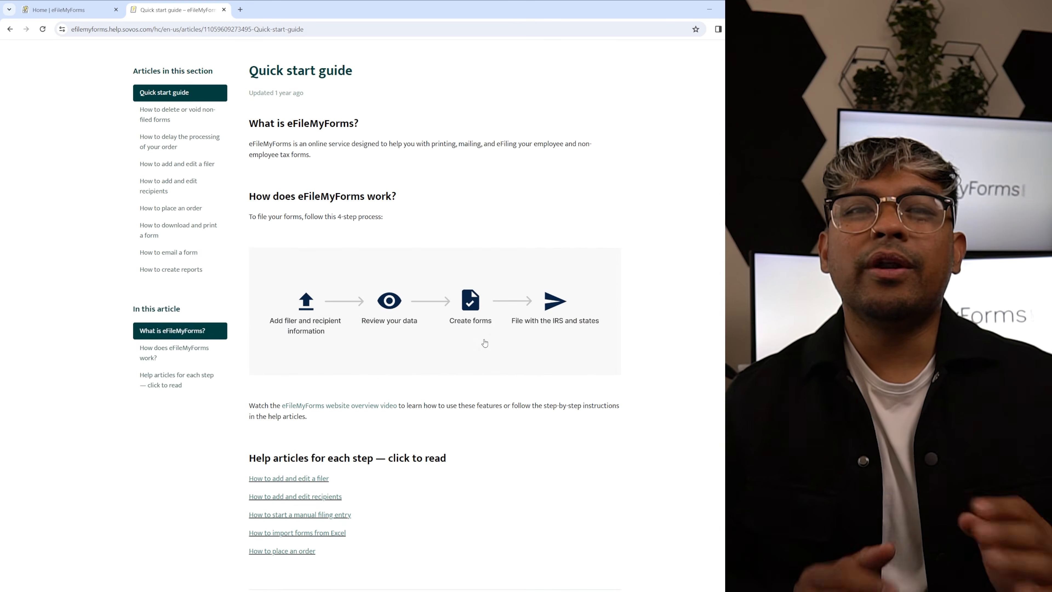
scroll(484, 343, "down", 1)
scroll(486, 343, "up", 1)
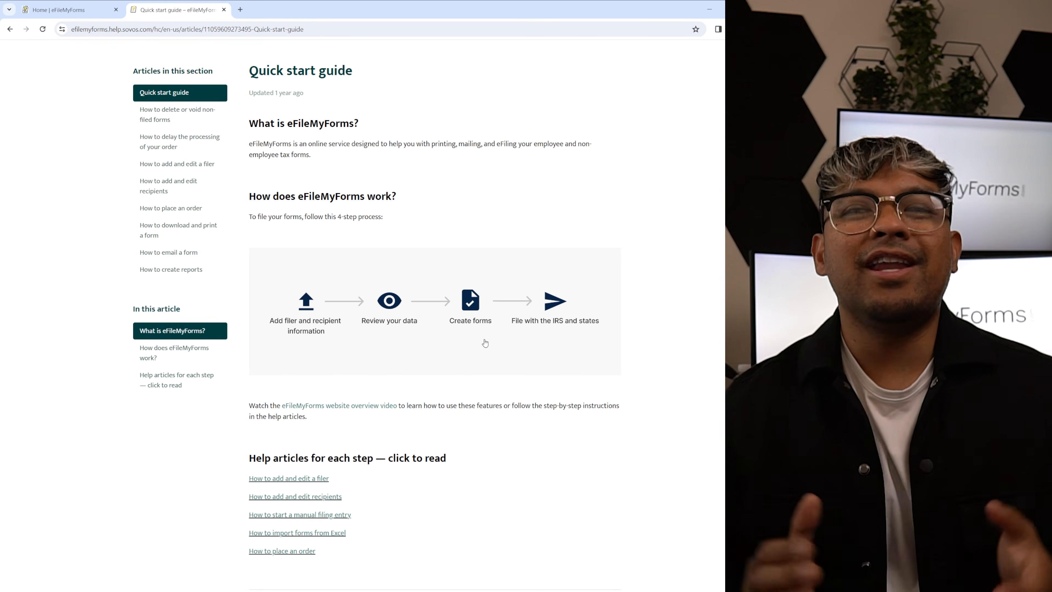